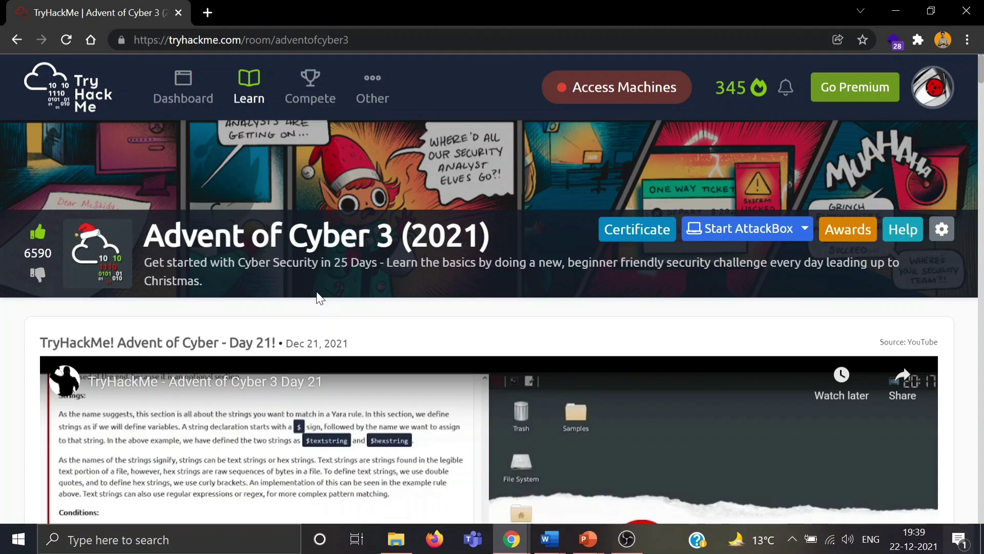
# Scroll the Advent of Cyber 3 room down to Task 27, Day 22 'How It Happened'
pyautogui.scroll(-8, 316, 294)
pyautogui.scroll(-20, 317, 278)
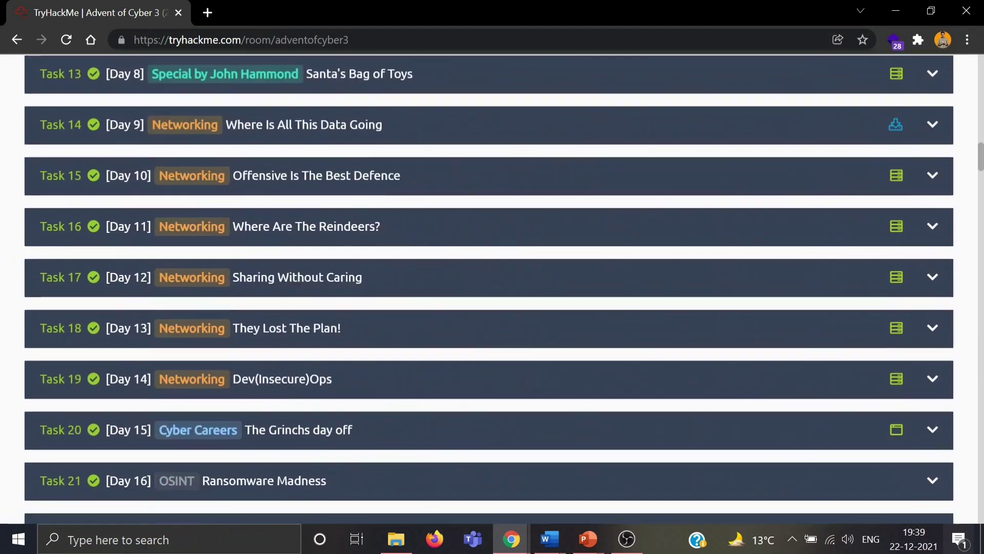
pyautogui.scroll(-1, 320, 281)
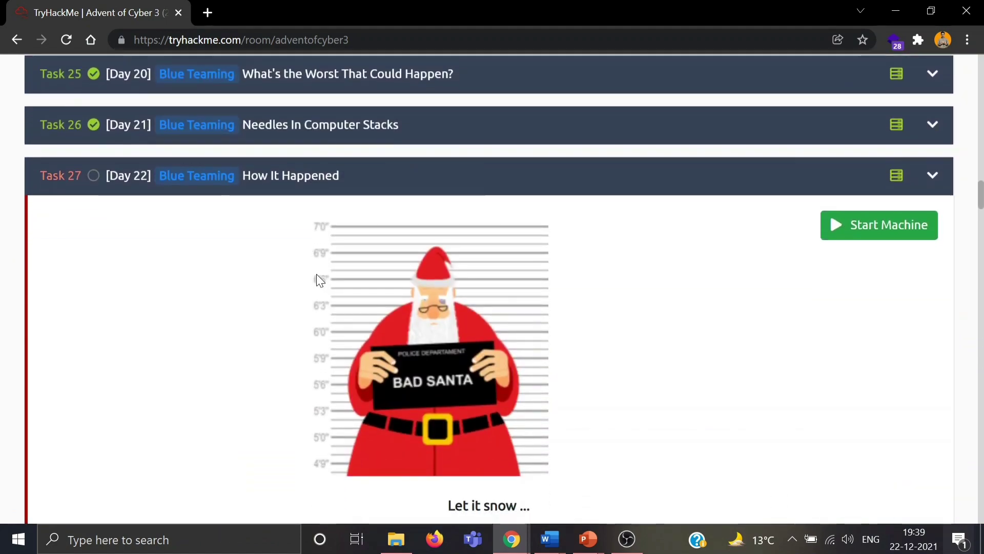
pyautogui.scroll(-1, 320, 281)
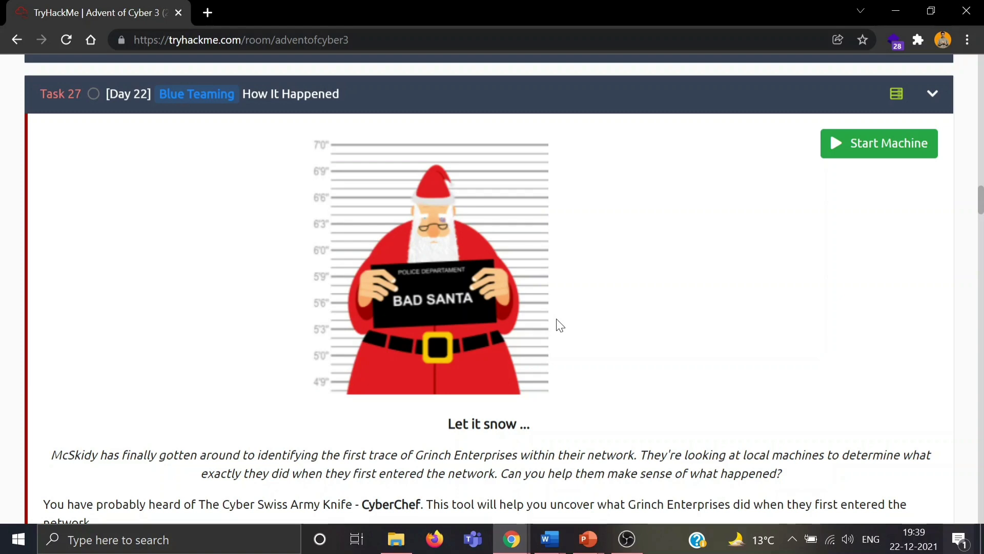
pyautogui.scroll(-1, 560, 325)
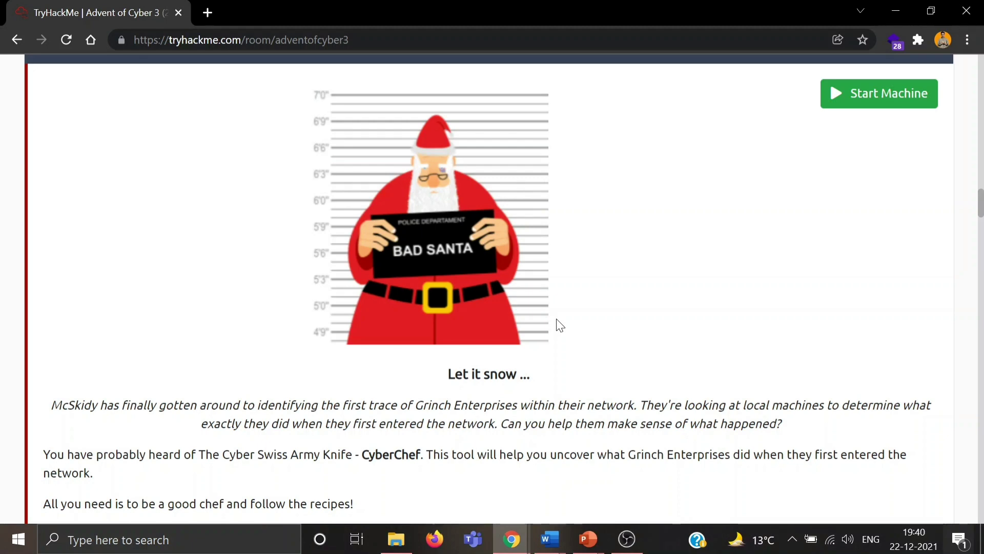
pyautogui.scroll(-1, 556, 325)
pyautogui.scroll(1, 555, 325)
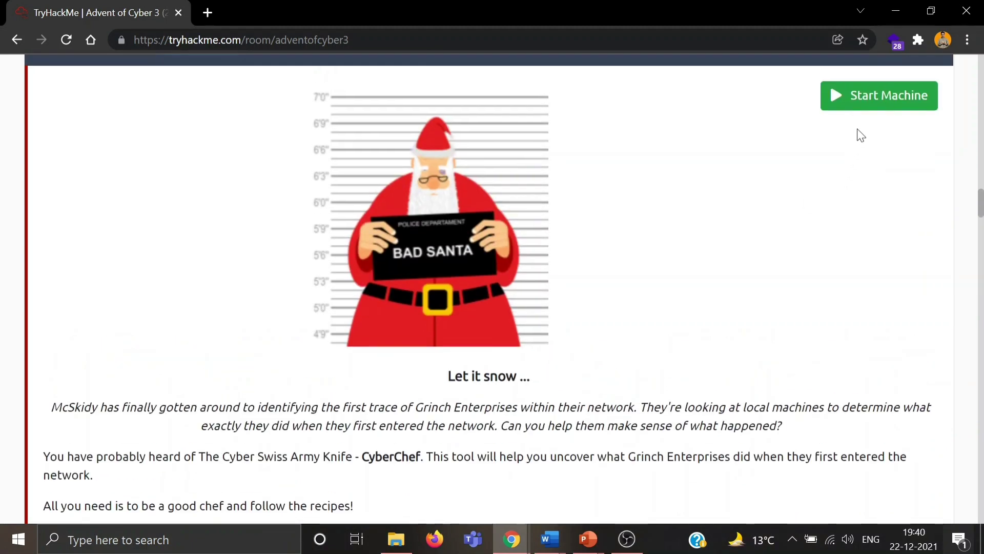
# Start the Day 22 virtual machine from Task 27
pyautogui.click(879, 93)
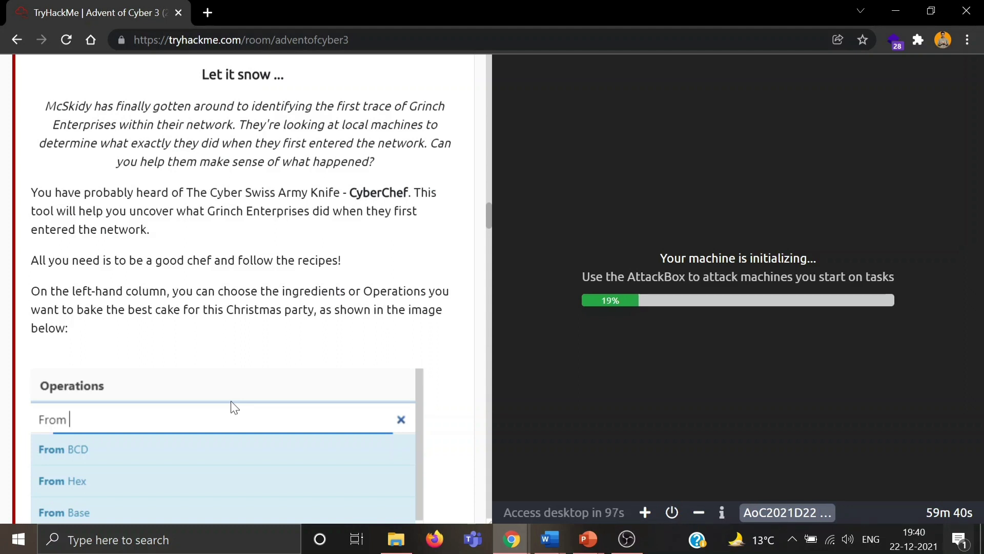
# Open gchq.github.io/CyberChef in a new browser tab with an empty recipe
pyautogui.click(207, 12)
pyautogui.write('cyberch')
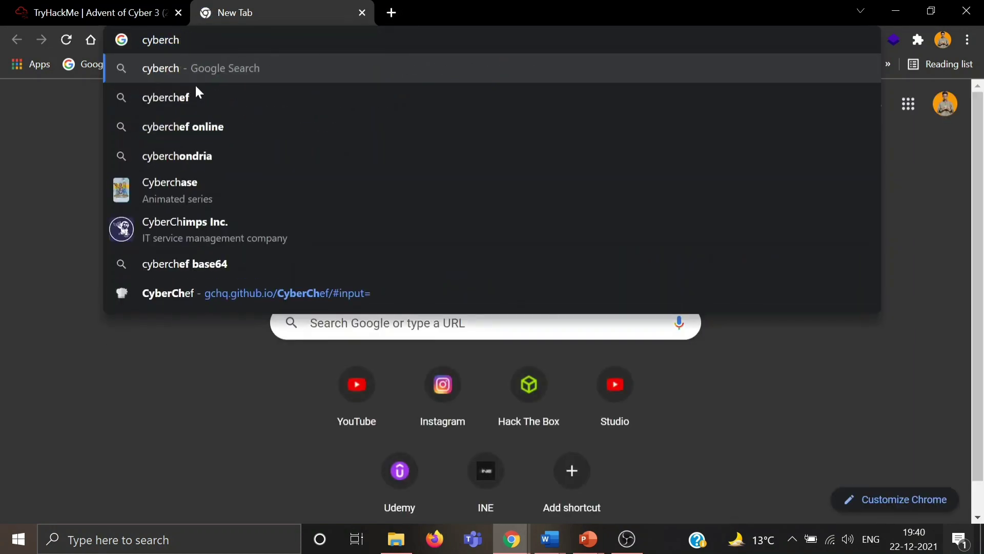
pyautogui.click(211, 284)
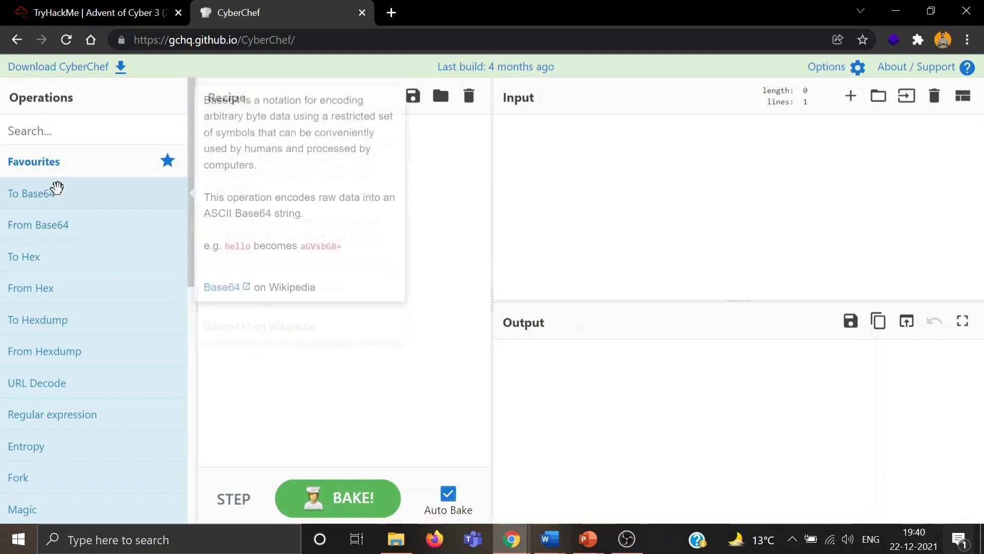
pyautogui.scroll(-1, 92, 180)
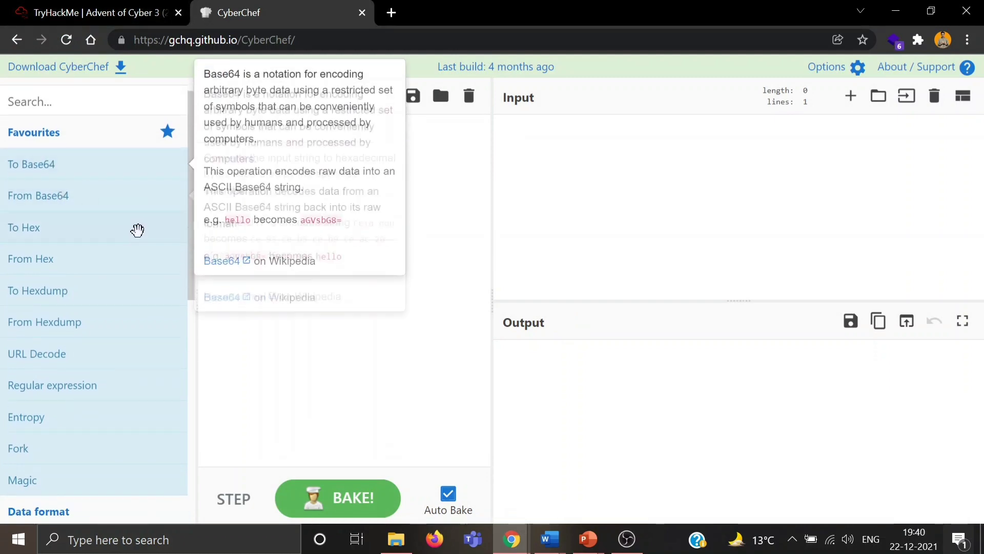
pyautogui.scroll(-3, 124, 382)
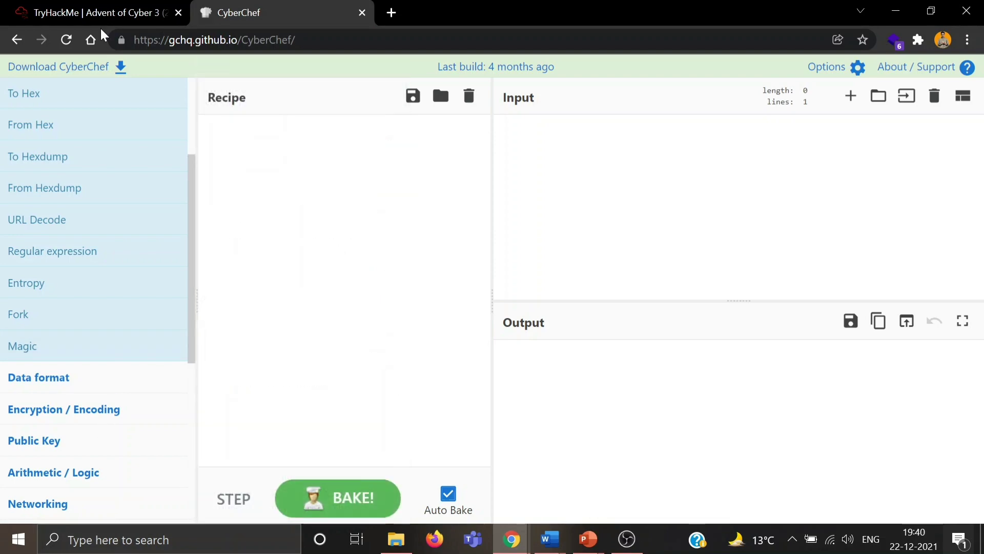
pyautogui.click(101, 10)
# Scroll to the tutorial's base64 example and select its encoded string
pyautogui.scroll(-1, 301, 289)
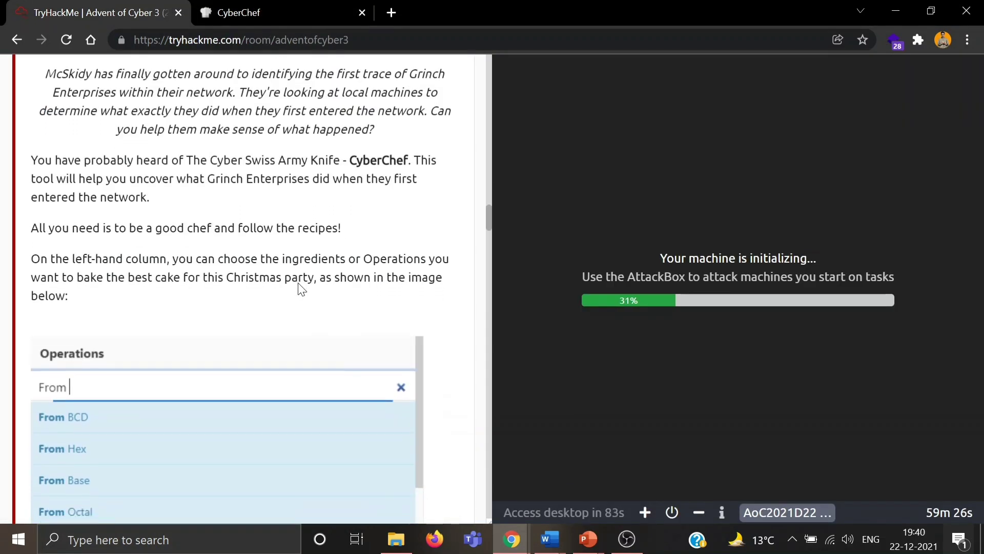
pyautogui.scroll(-1, 302, 289)
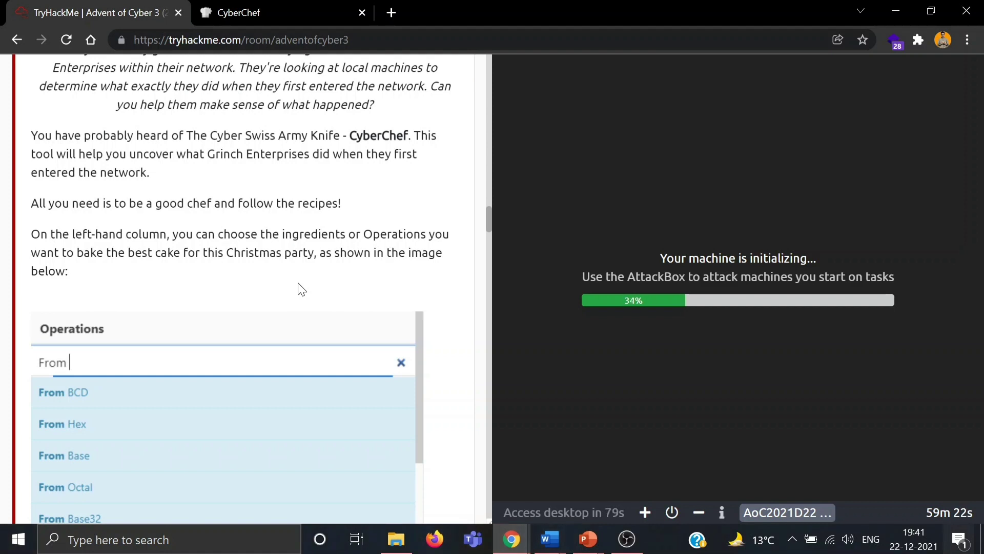
pyautogui.scroll(-1, 301, 290)
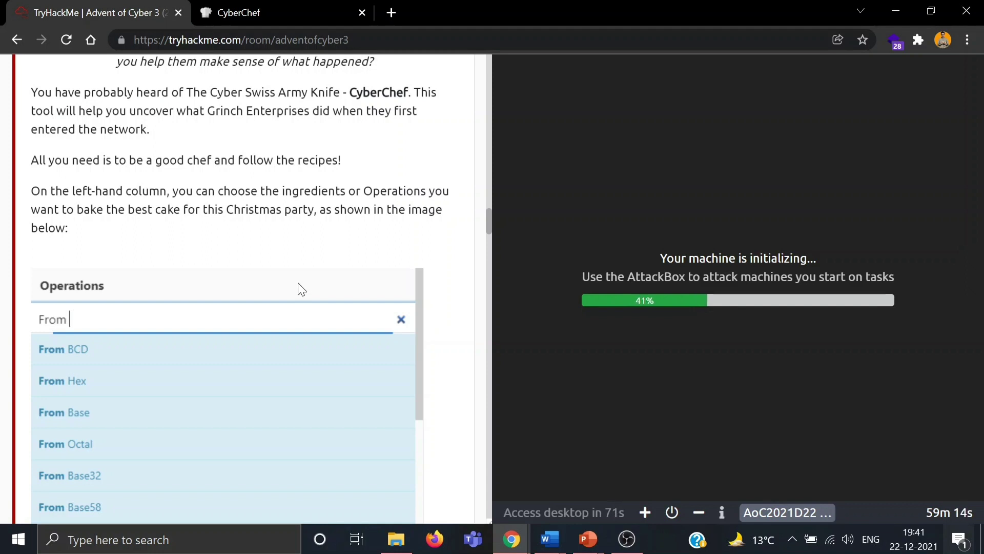
pyautogui.scroll(-3, 298, 283)
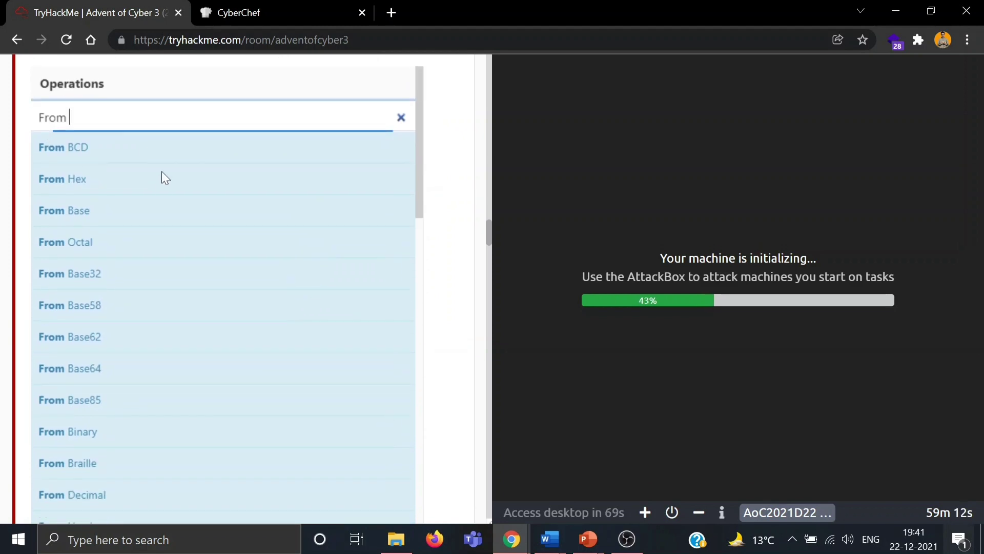
pyautogui.scroll(-2, 136, 206)
pyautogui.scroll(2, 135, 206)
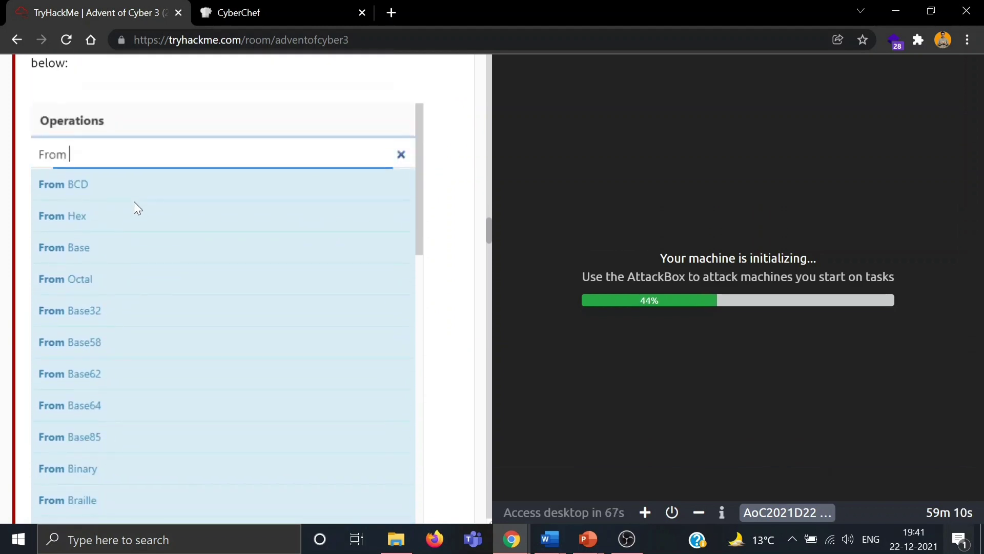
pyautogui.scroll(2, 134, 205)
pyautogui.scroll(-2, 135, 205)
pyautogui.scroll(-6, 134, 203)
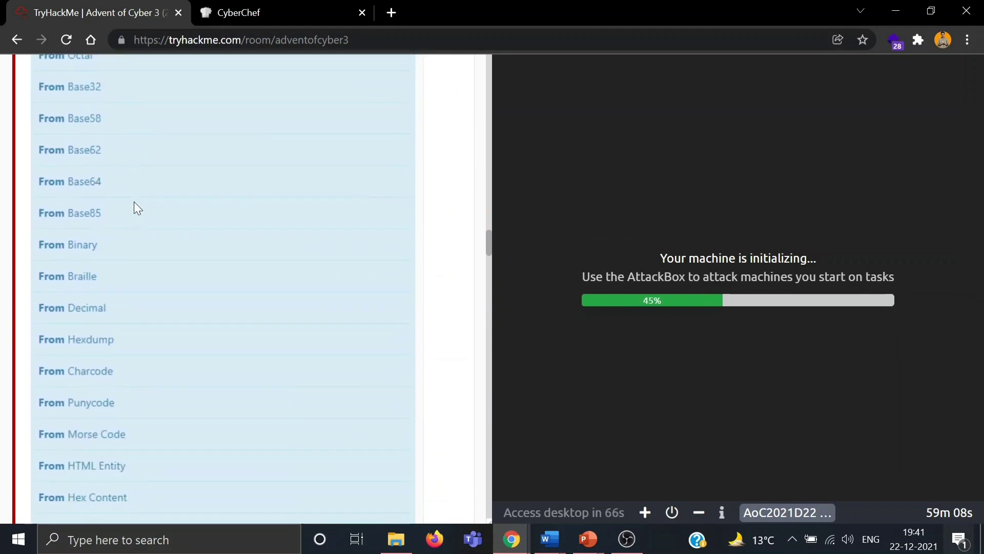
pyautogui.scroll(-3, 134, 202)
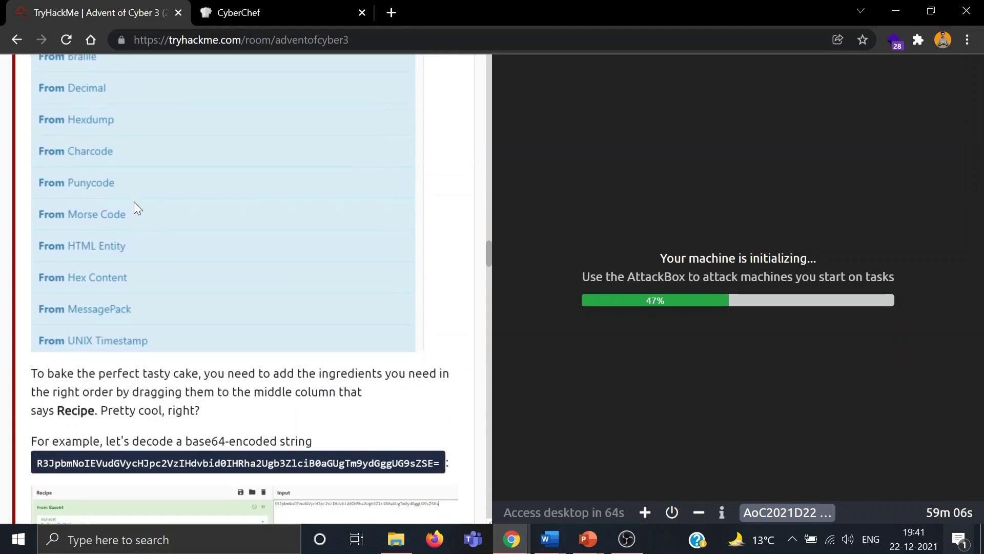
pyautogui.scroll(-2, 134, 202)
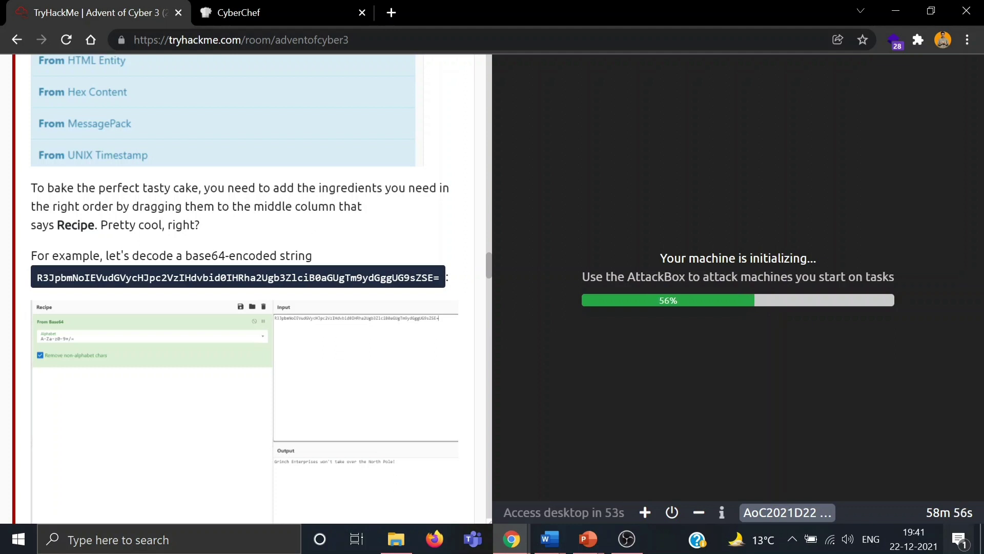
pyautogui.scroll(-2, 134, 194)
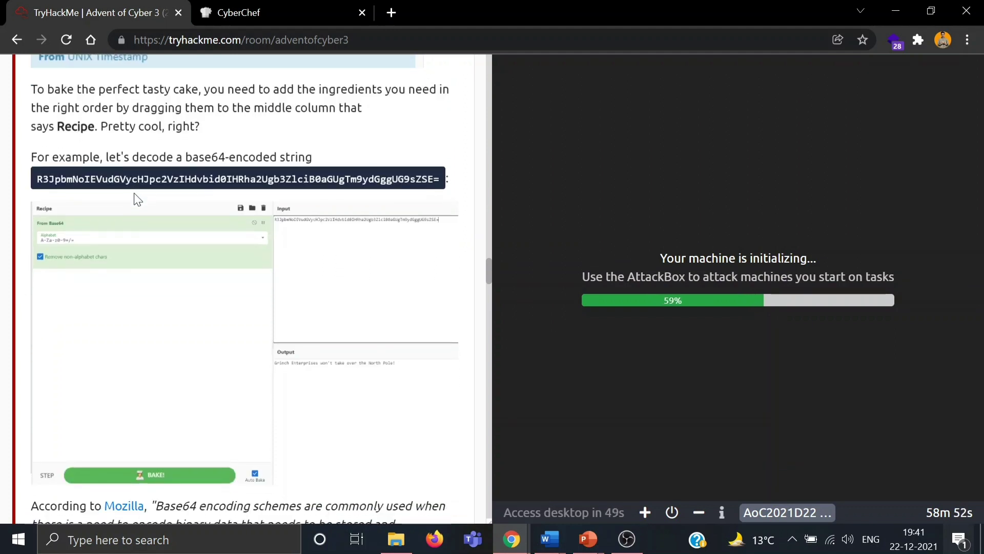
pyautogui.doubleClick(223, 178)
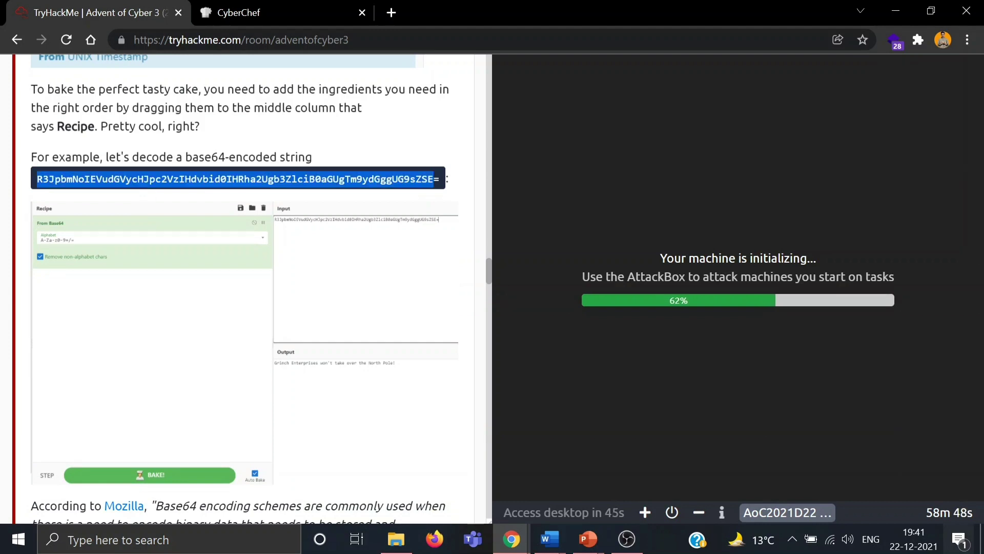
# Paste the example string into CyberChef and decode it with a From Base64 recipe
pyautogui.click(253, 8)
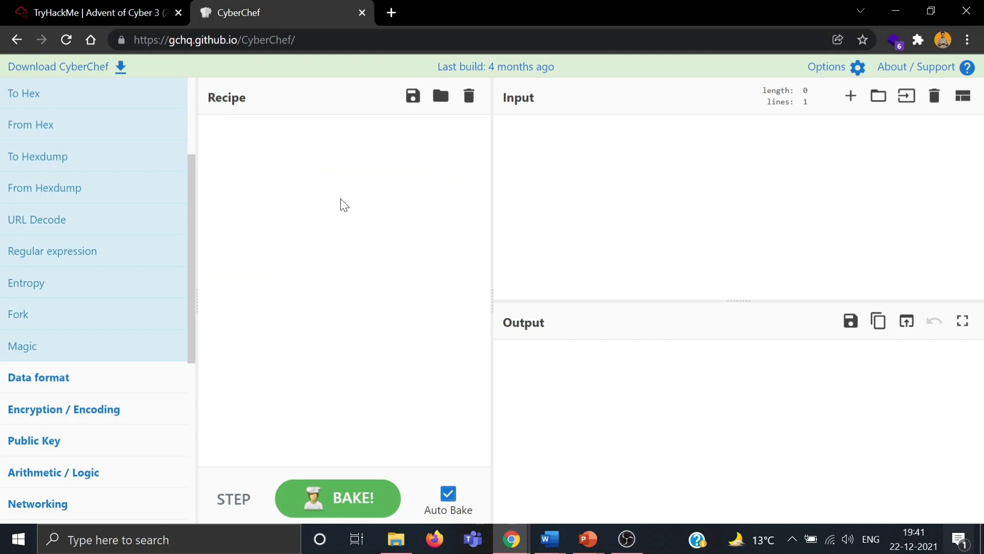
pyautogui.click(686, 160)
pyautogui.write('R3JpbmNoIEVudGVycHJpc2VzIHdvbid0IHRha2Ugb3ZlciB0aGUgTm9ydGggUG9sZSE=')
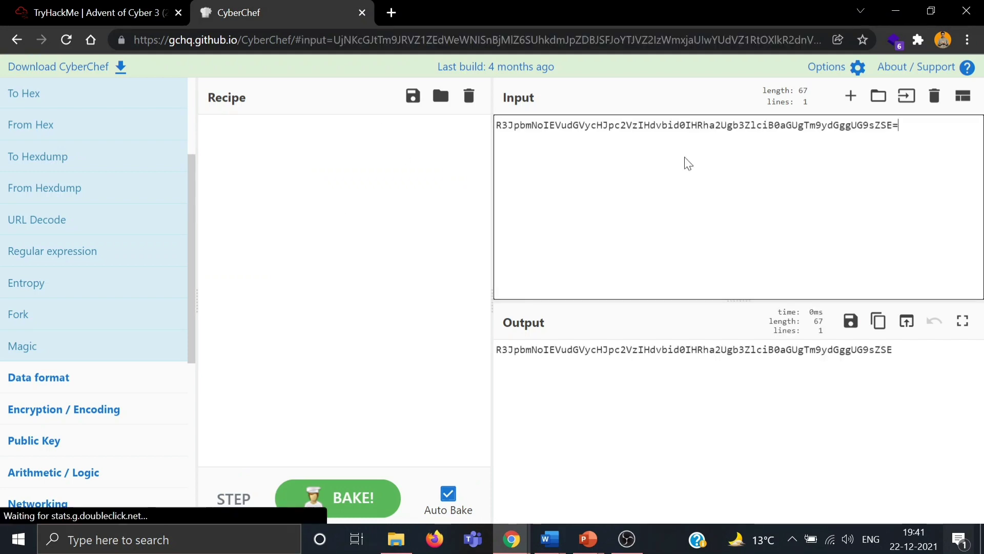
pyautogui.scroll(3, 71, 226)
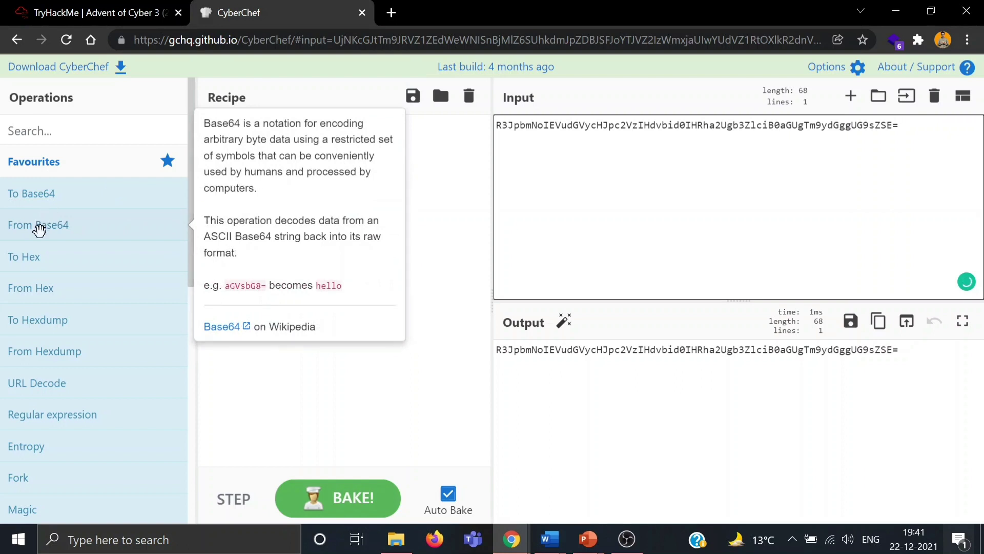
pyautogui.click(37, 226)
pyautogui.moveTo(215, 243); pyautogui.dragTo(345, 213)
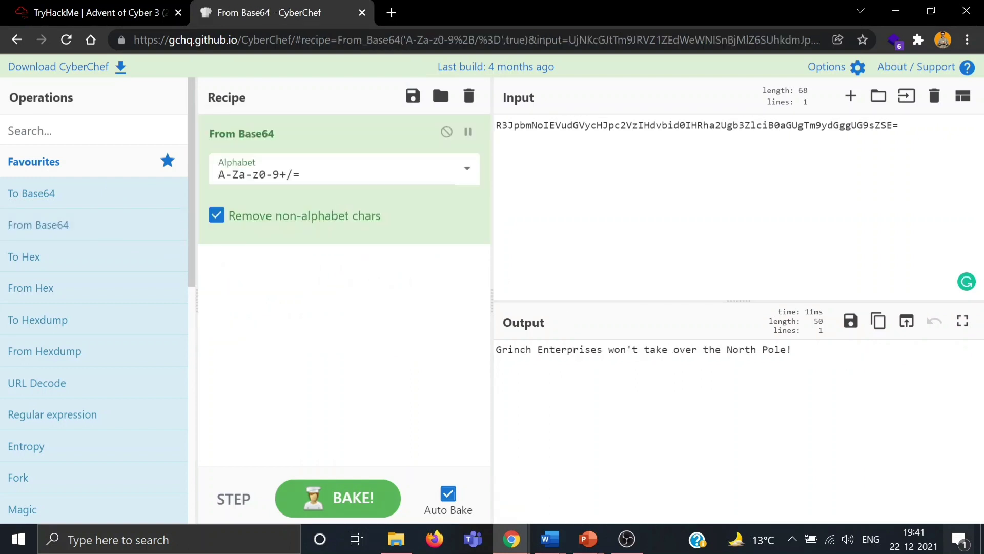
pyautogui.moveTo(793, 350); pyautogui.dragTo(490, 348)
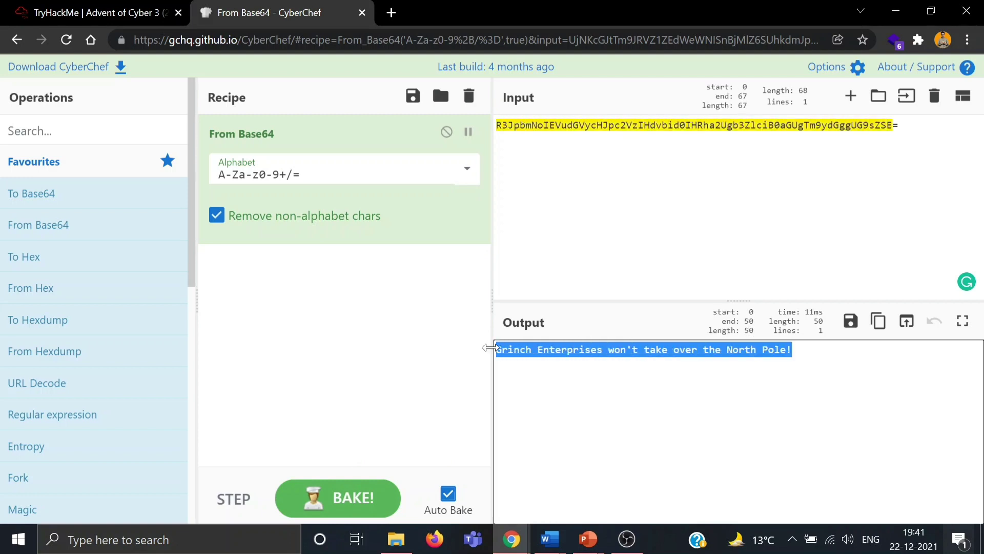
pyautogui.click(97, 13)
pyautogui.scroll(-5, 231, 308)
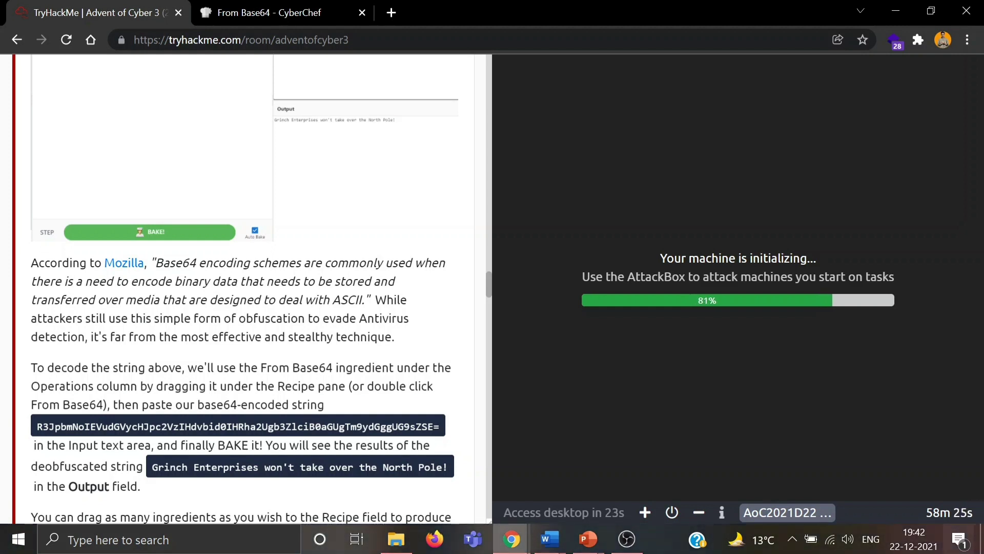
# Scroll past the cipher list to the XOR explanation and truth table
pyautogui.scroll(-2, 230, 319)
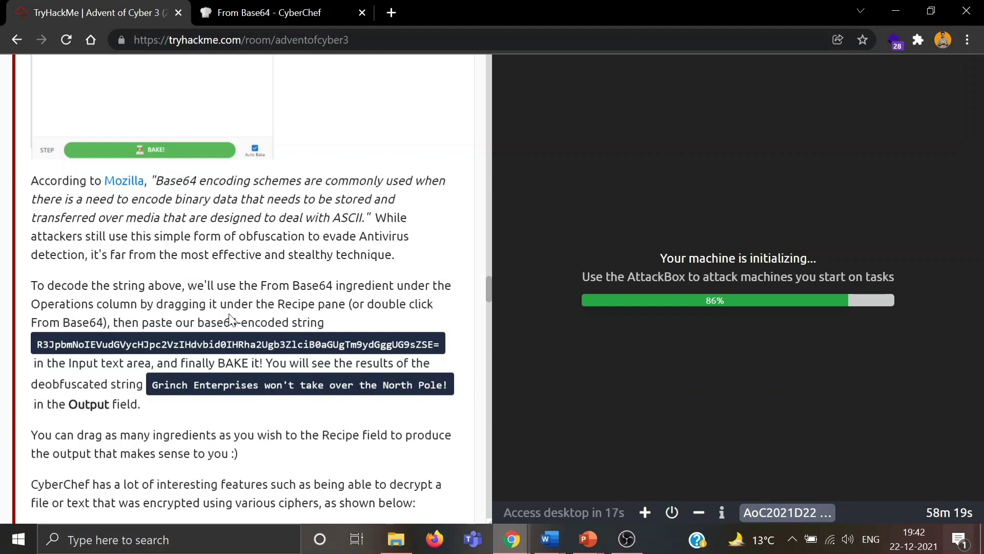
pyautogui.scroll(-2, 231, 319)
pyautogui.scroll(-2, 232, 320)
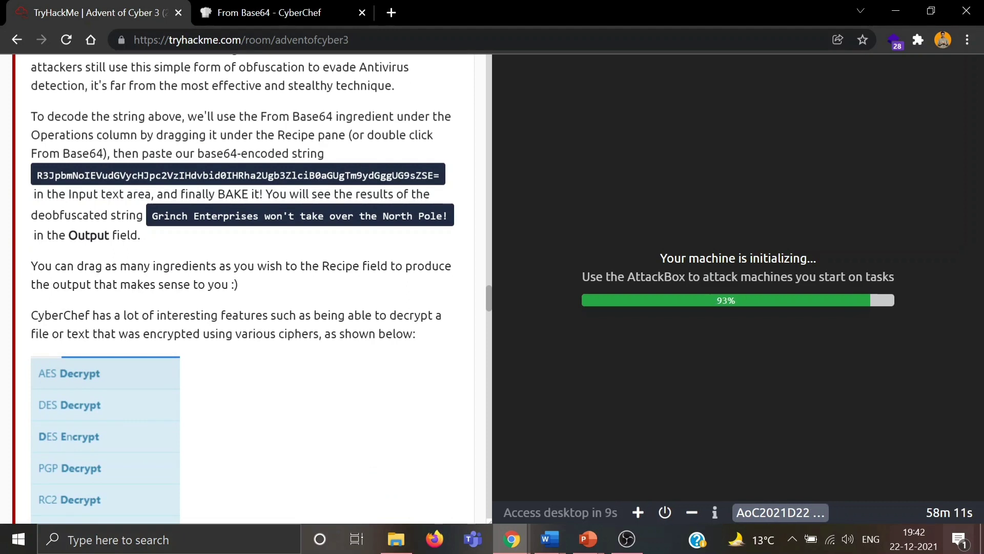
pyautogui.scroll(-2, 231, 320)
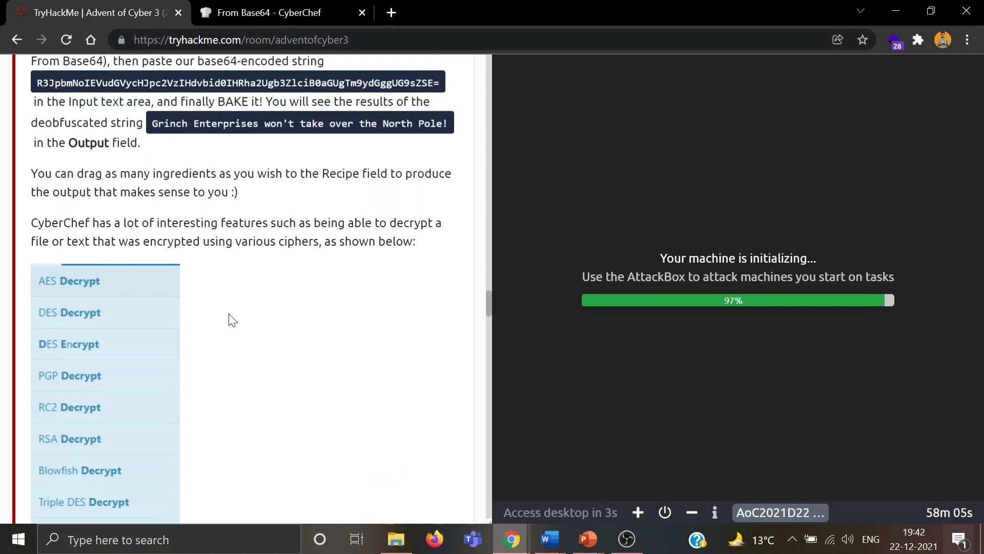
pyautogui.scroll(-3, 231, 320)
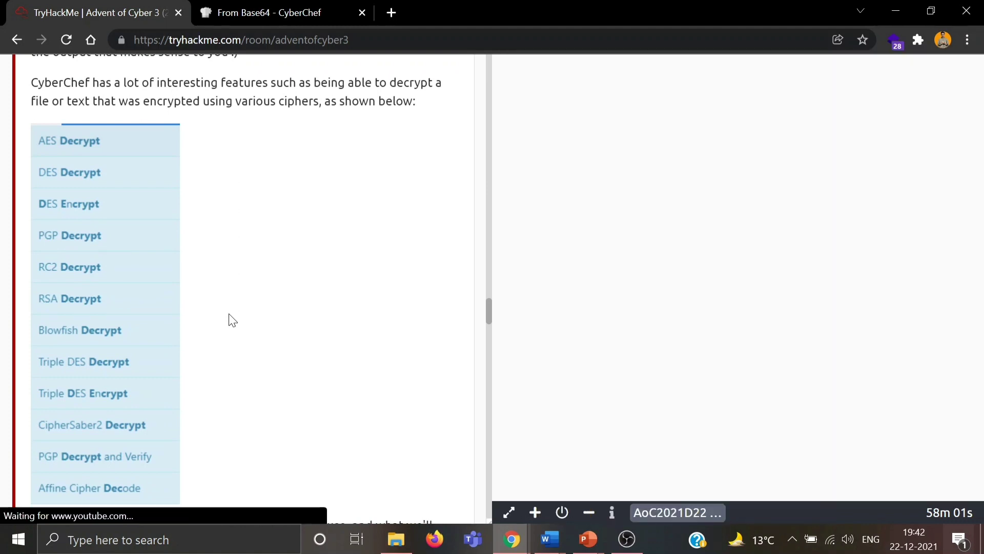
pyautogui.scroll(-6, 232, 320)
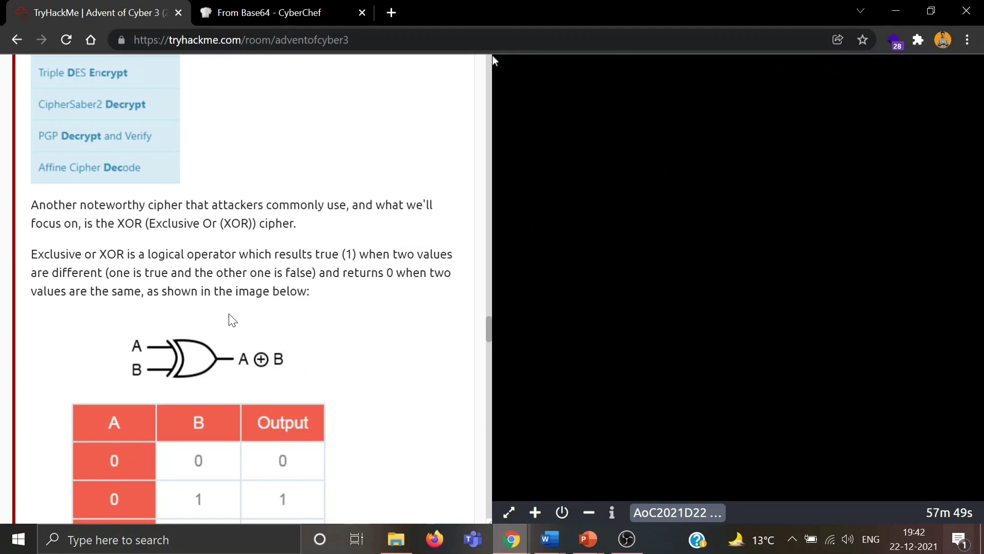
pyautogui.scroll(-2, 312, 451)
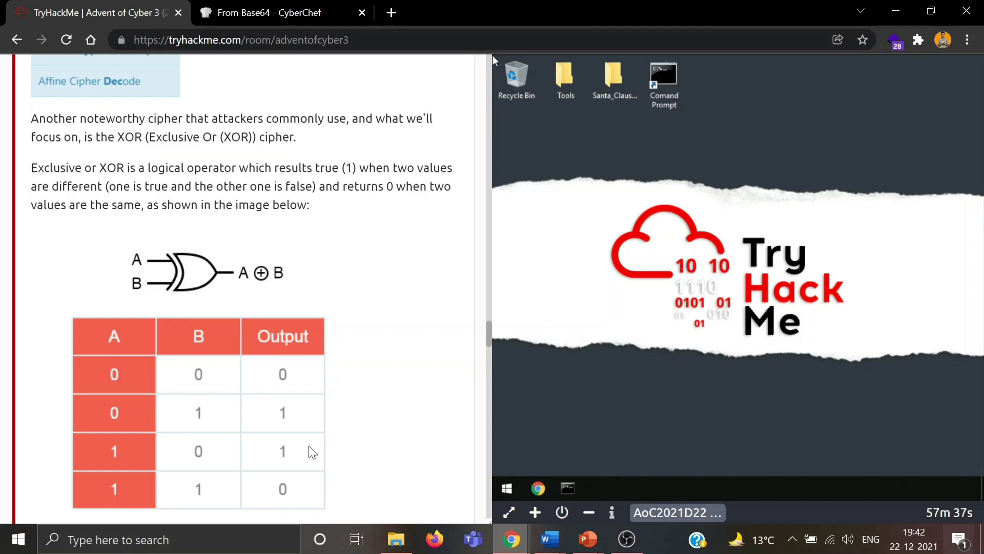
# Scroll to the Oledump section showing Document1.doc's ten-stream oledump.py output
pyautogui.scroll(-2, 310, 452)
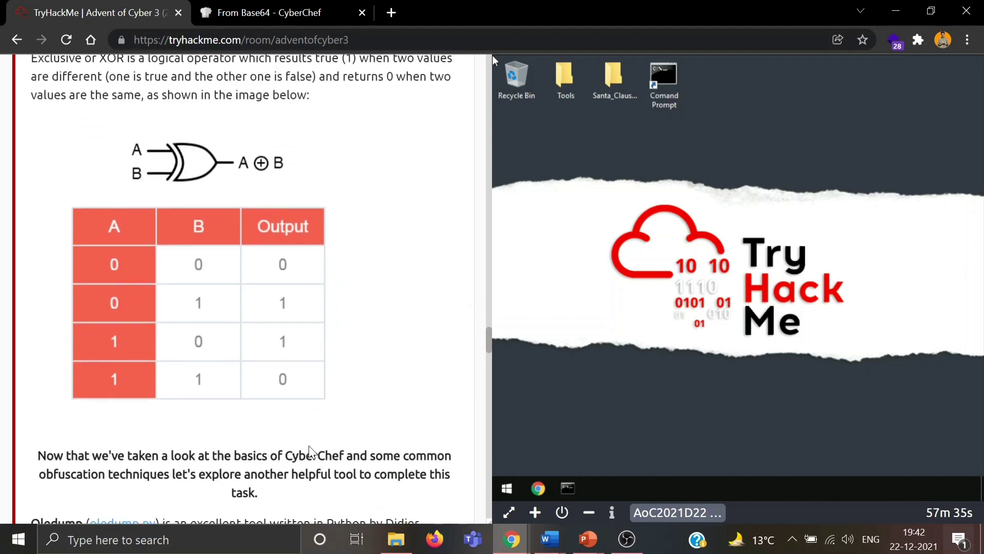
pyautogui.scroll(-4, 310, 453)
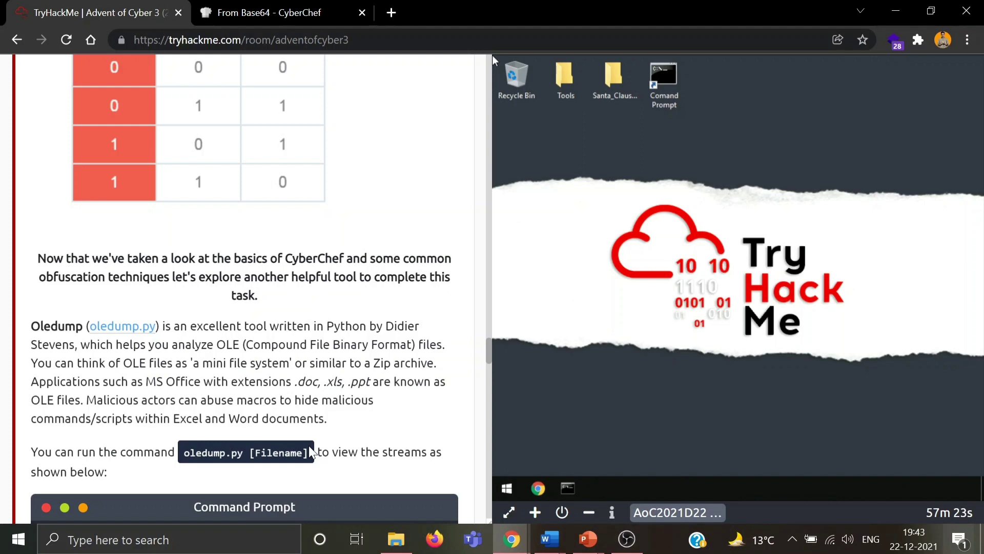
pyautogui.scroll(-1, 309, 445)
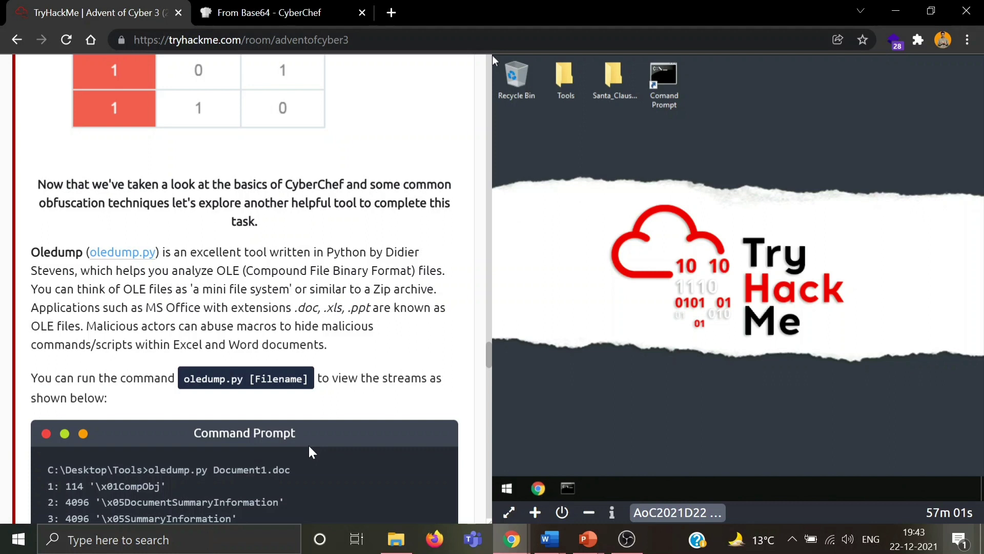
pyautogui.scroll(-1, 308, 444)
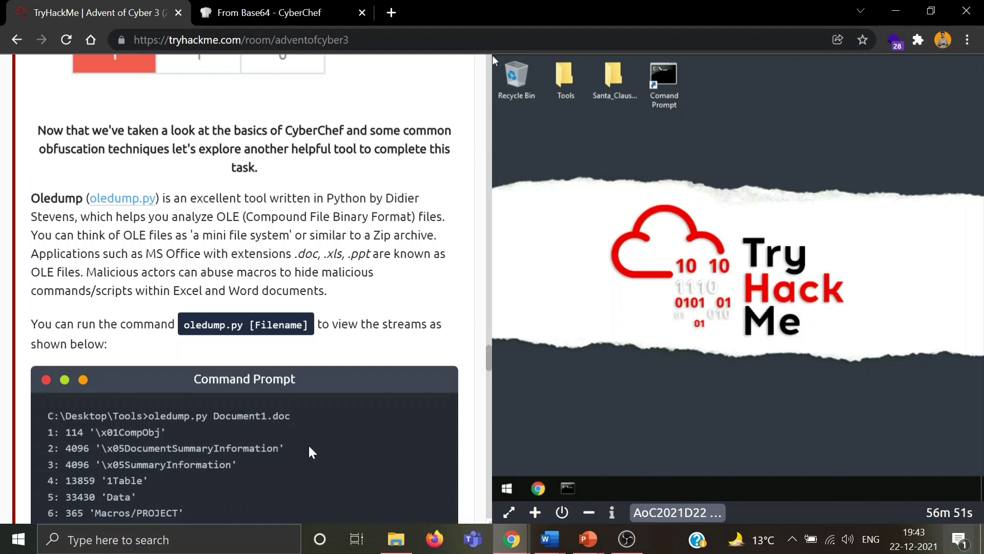
pyautogui.scroll(-1, 309, 444)
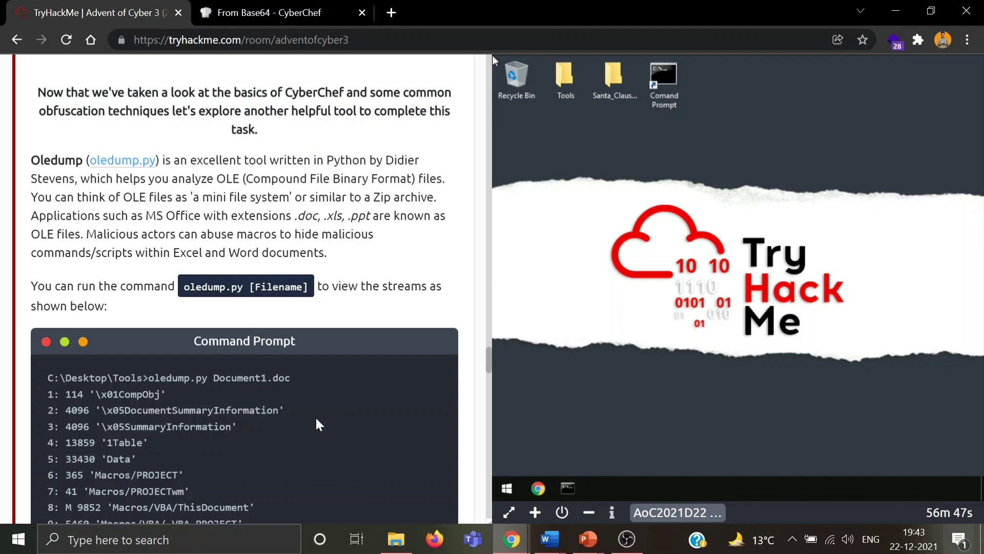
pyautogui.scroll(-2, 317, 420)
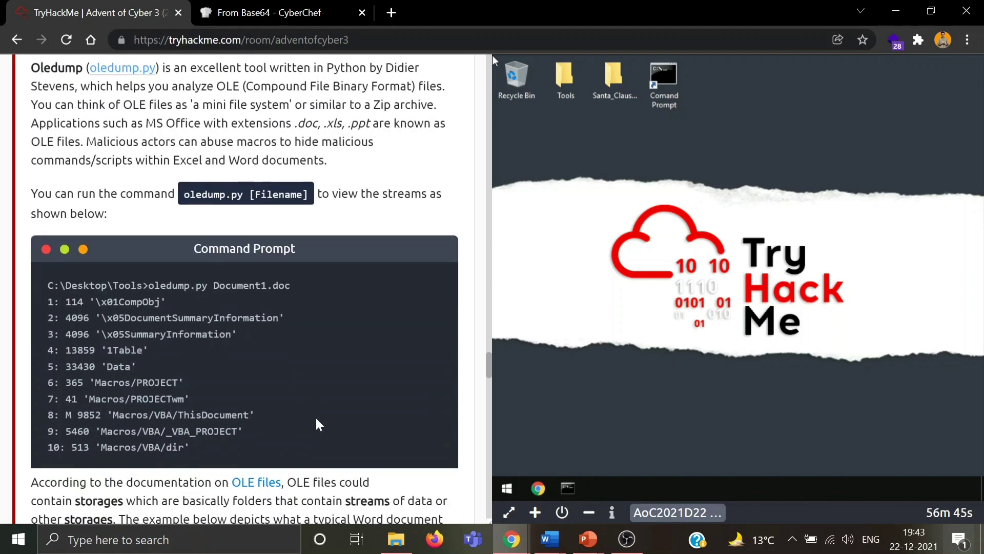
# Read through the Macros tree and -A/-S/-d/-s options to the stream 8, XOR 35 brief
pyautogui.scroll(-2, 316, 423)
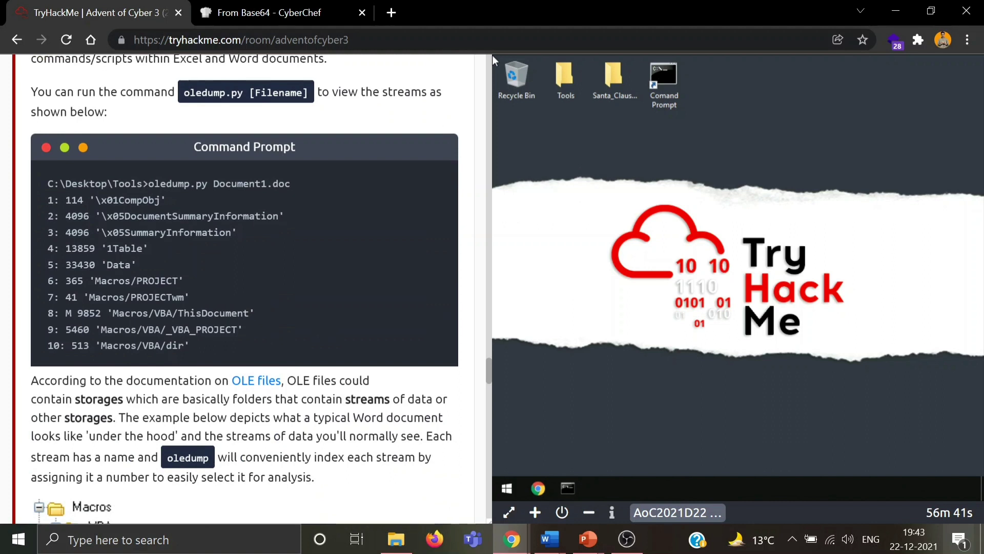
pyautogui.scroll(-2, 317, 423)
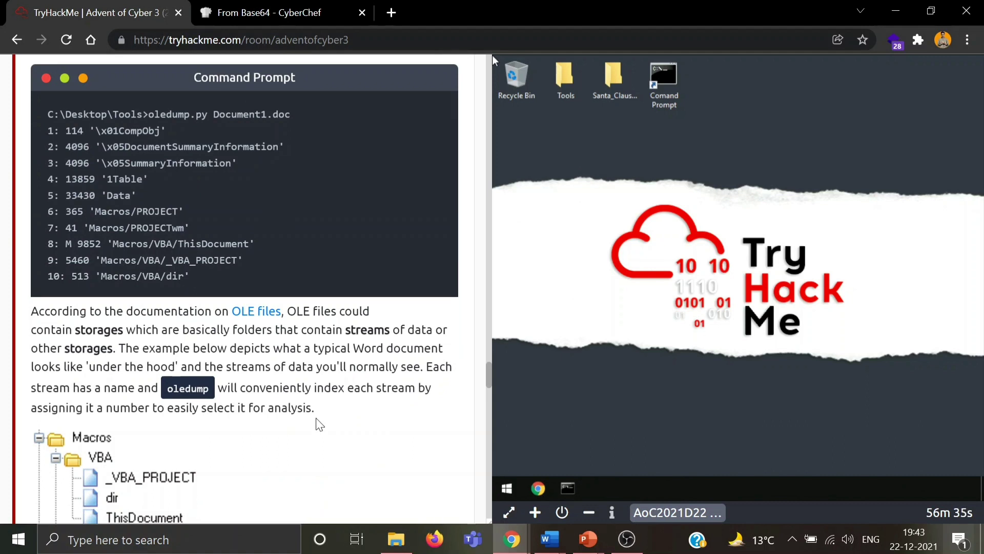
pyautogui.scroll(-1, 319, 423)
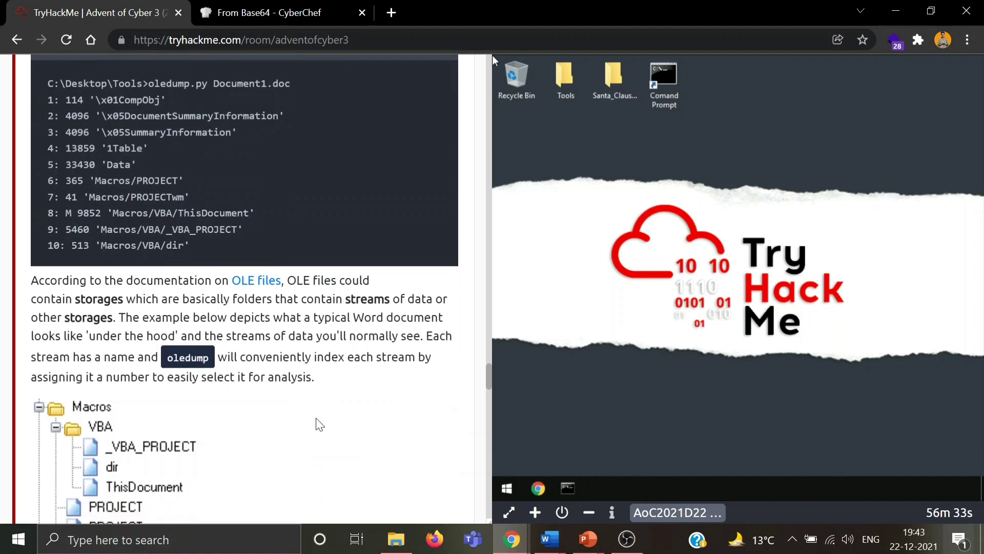
pyautogui.scroll(-4, 319, 424)
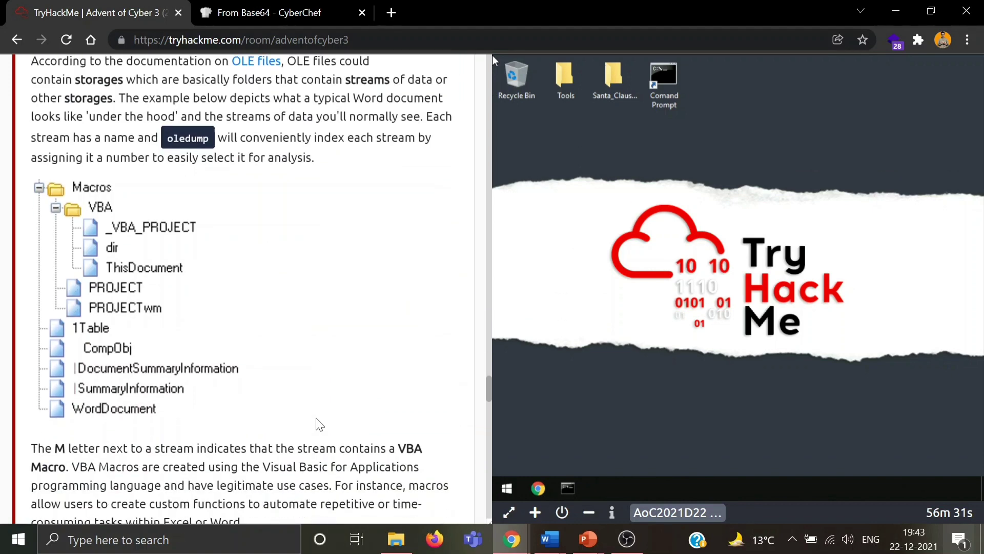
pyautogui.scroll(-1, 316, 425)
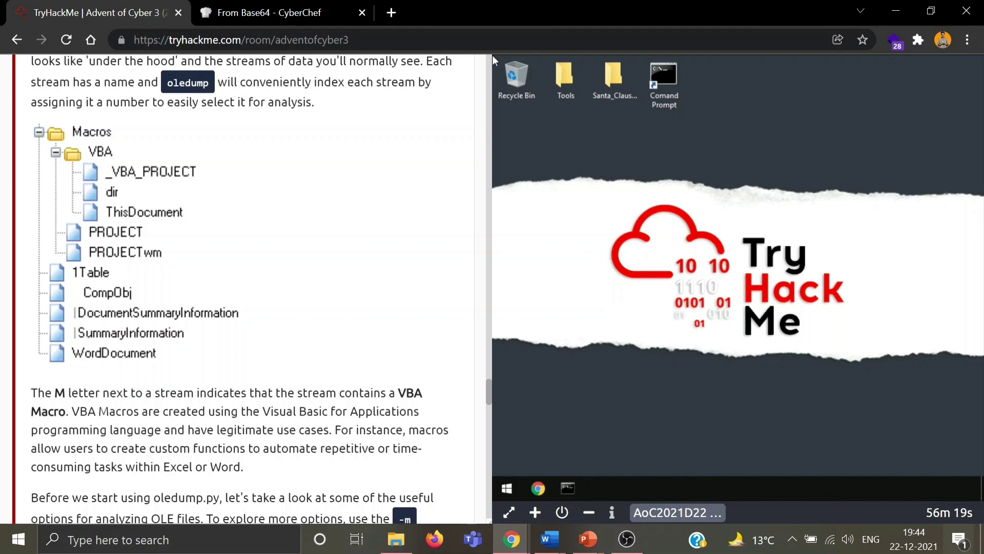
pyautogui.scroll(-1, 318, 424)
pyautogui.scroll(-4, 318, 424)
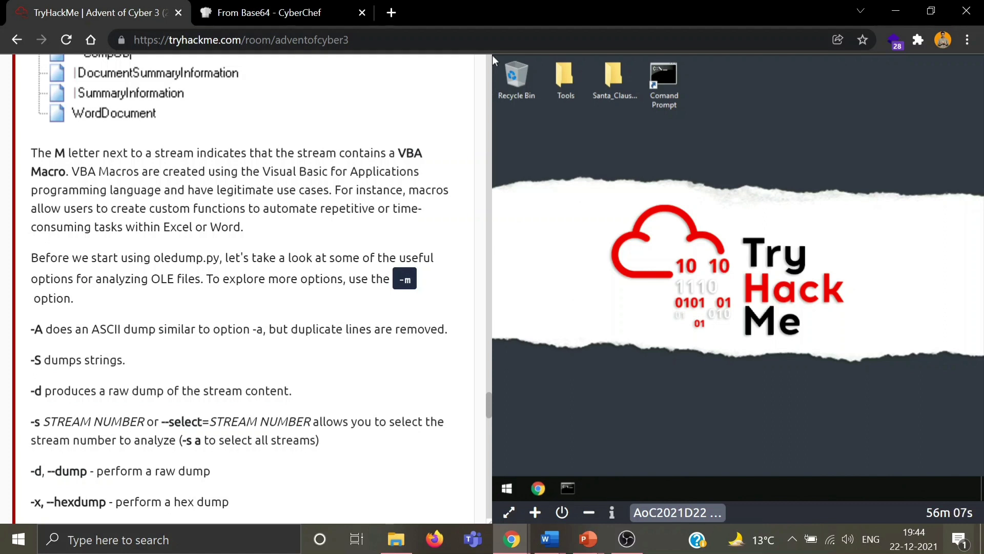
pyautogui.scroll(-2, 319, 424)
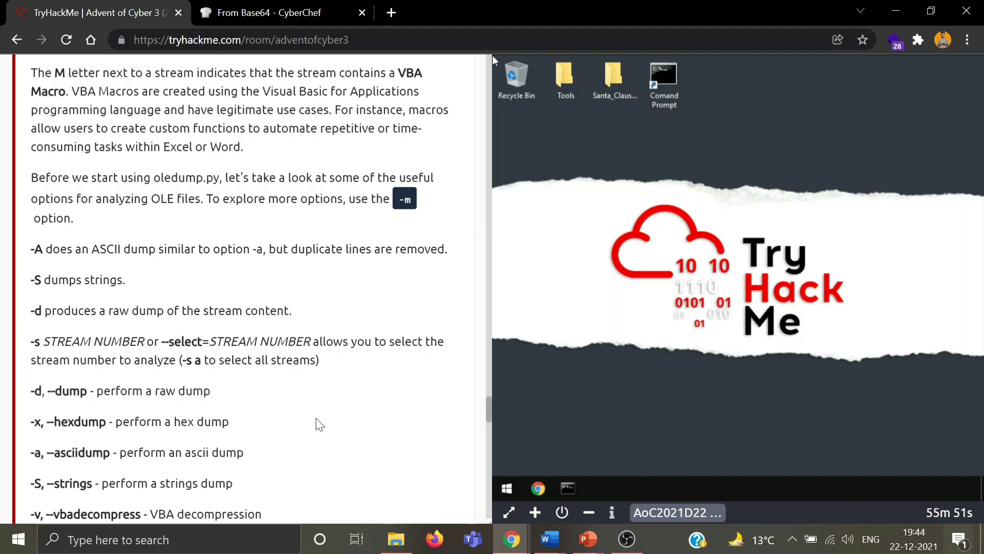
pyautogui.scroll(-1, 318, 424)
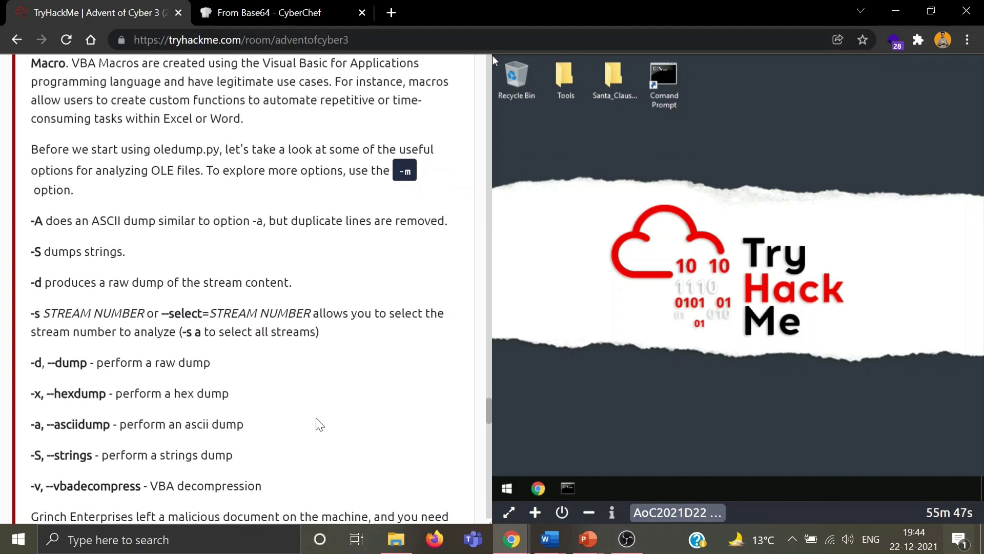
pyautogui.scroll(-3, 319, 424)
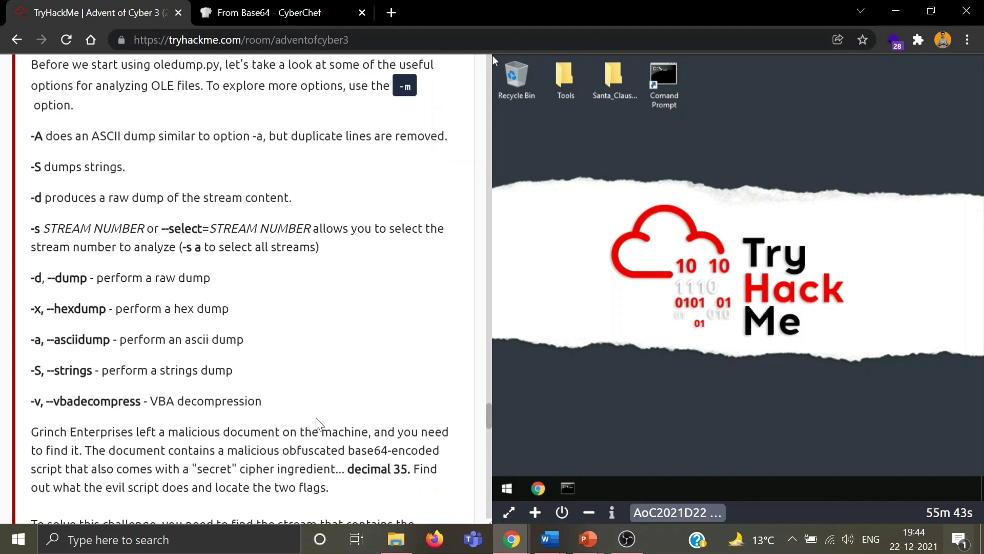
pyautogui.scroll(-4, 316, 418)
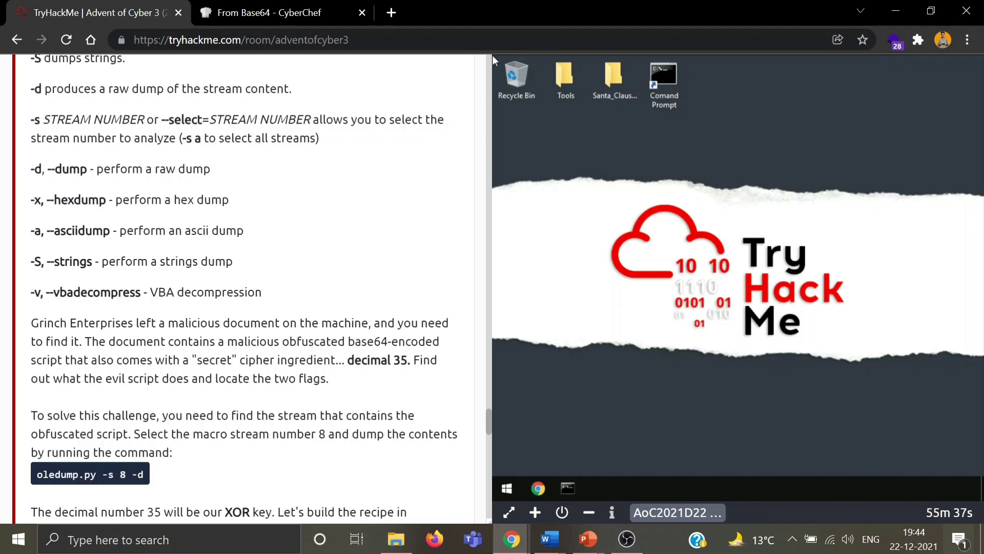
pyautogui.scroll(-1, 319, 424)
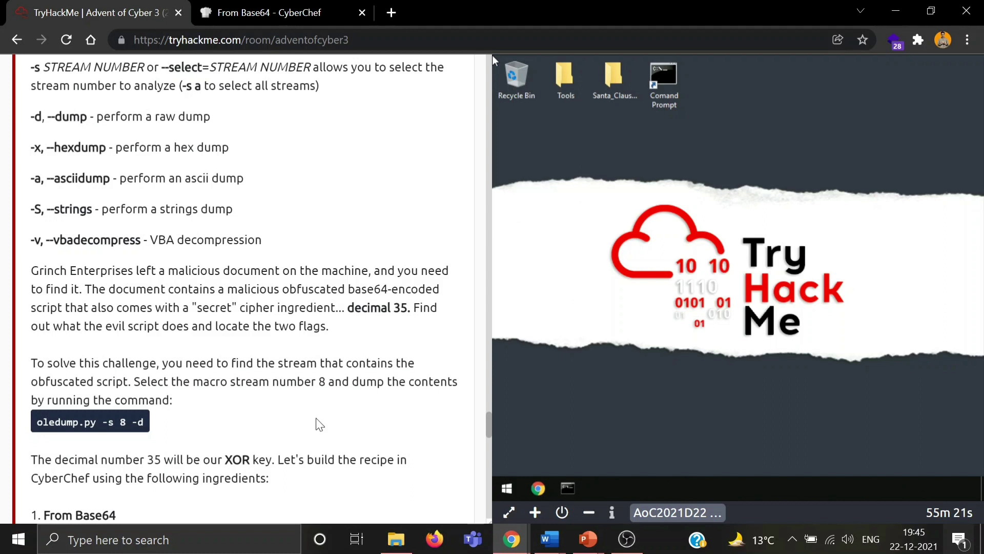
pyautogui.scroll(-2, 318, 424)
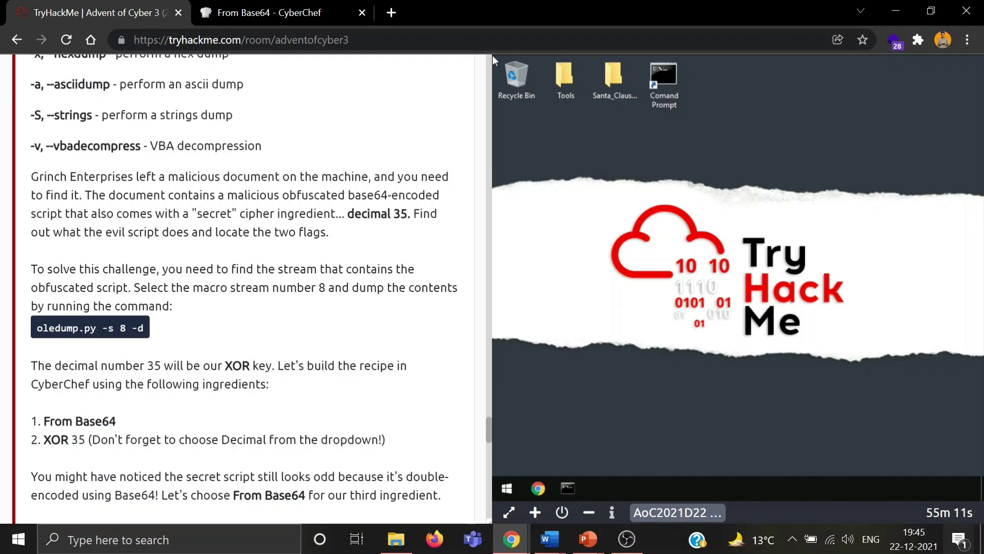
# Highlight the notes on dumping stream 8, XOR key 35 and choosing Decimal
pyautogui.moveTo(134, 287); pyautogui.dragTo(245, 313)
pyautogui.click(244, 314)
pyautogui.scroll(-1, 244, 314)
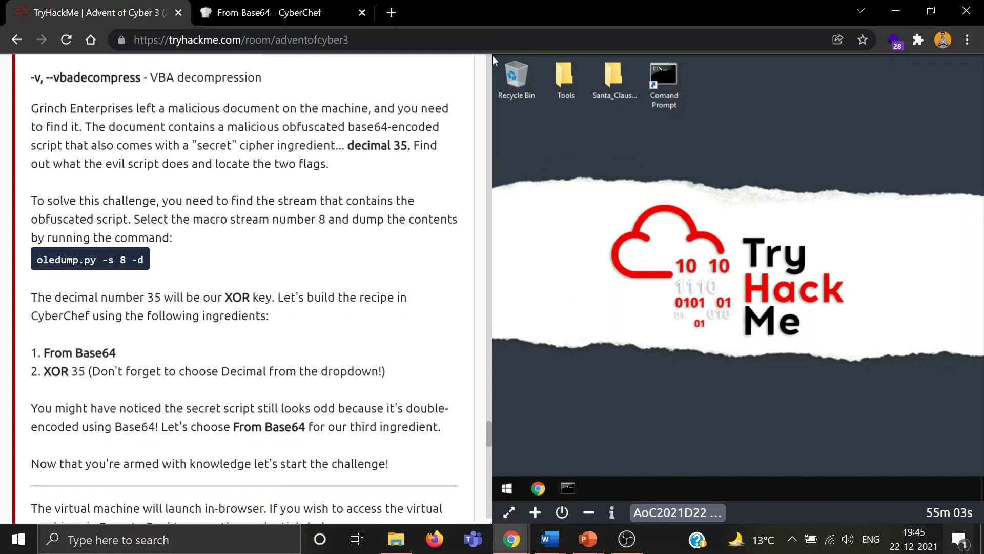
pyautogui.moveTo(38, 297); pyautogui.dragTo(276, 297)
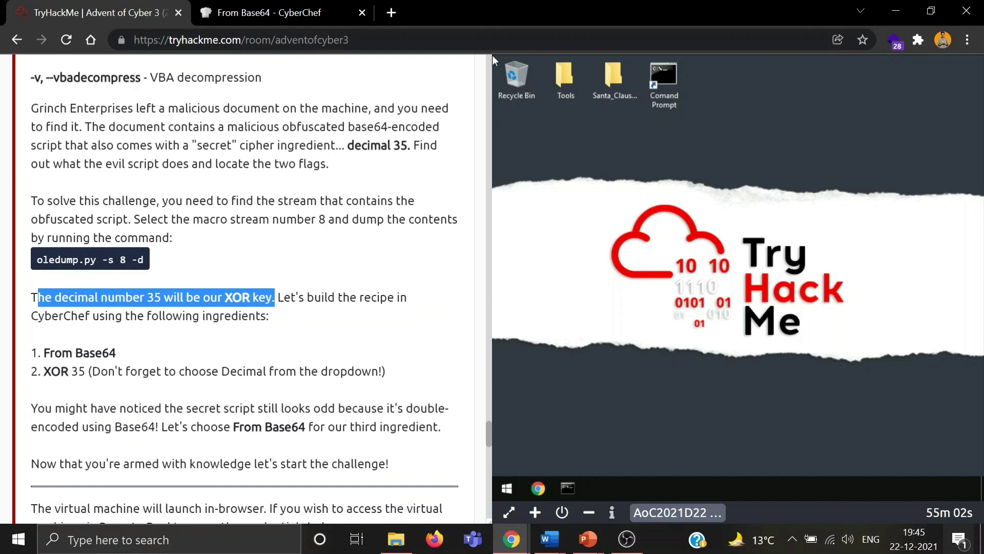
pyautogui.click(322, 335)
pyautogui.scroll(-1, 322, 335)
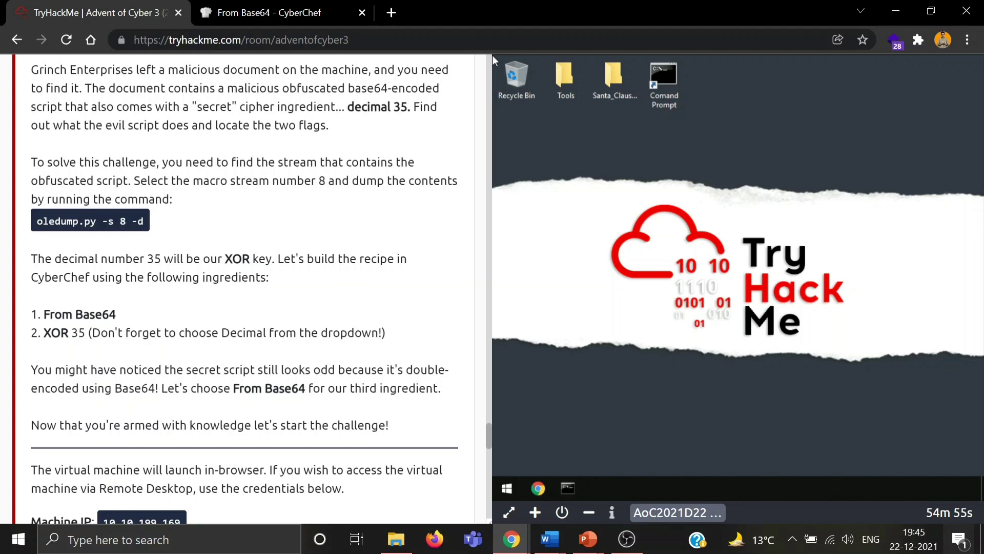
pyautogui.scroll(-1, 494, 61)
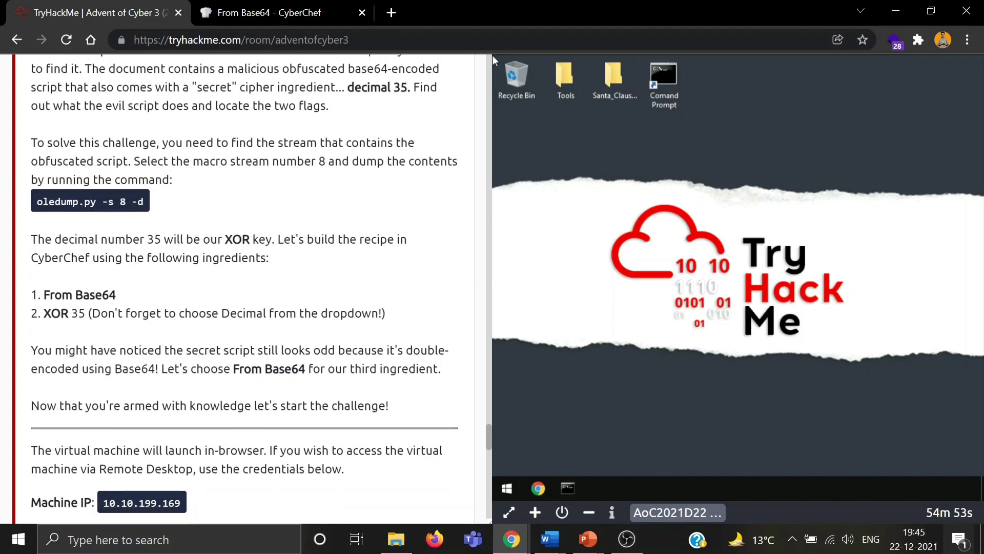
pyautogui.moveTo(91, 299); pyautogui.dragTo(411, 305)
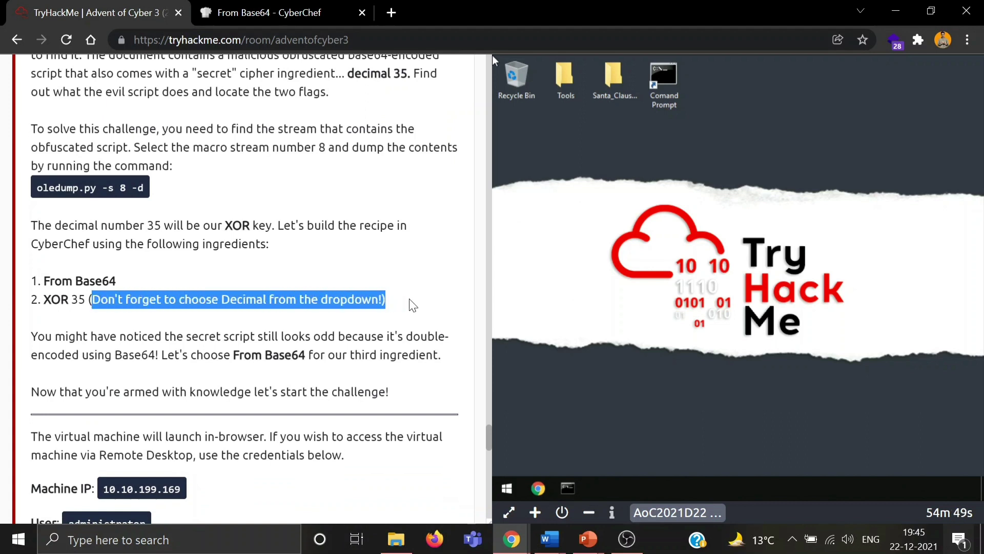
pyautogui.click(411, 305)
# Scroll past the Remote Desktop credentials to the question list
pyautogui.scroll(-2, 413, 306)
pyautogui.scroll(-2, 413, 306)
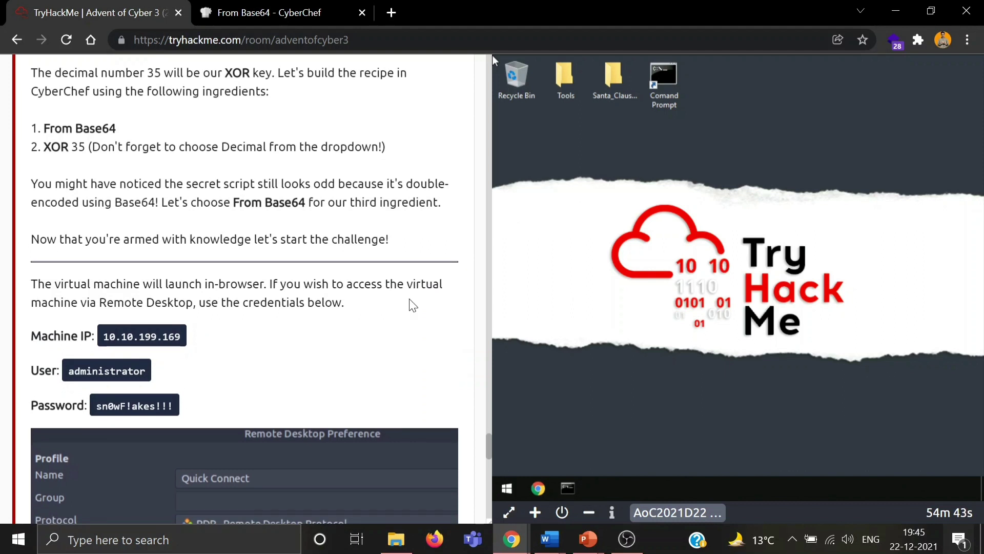
pyautogui.scroll(-1, 413, 305)
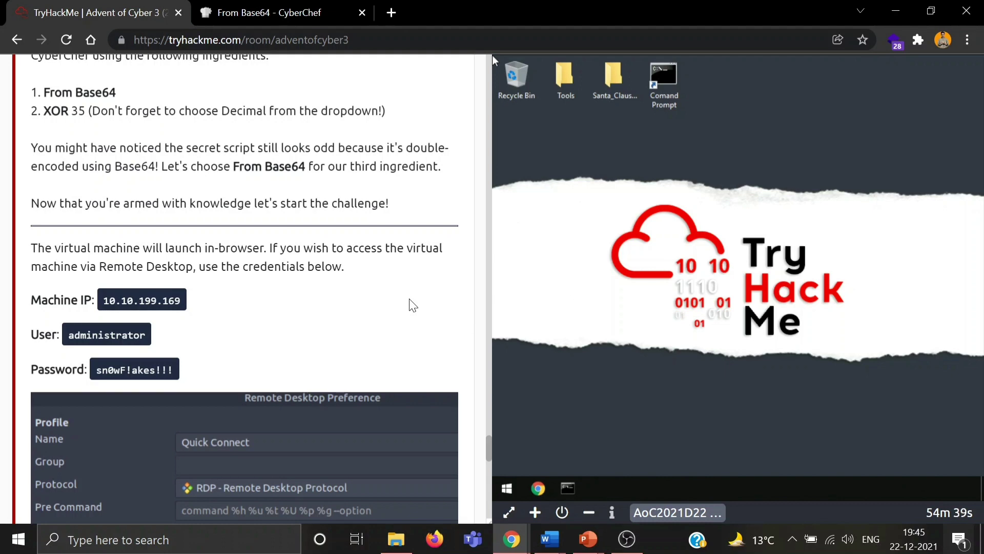
pyautogui.scroll(-10, 411, 298)
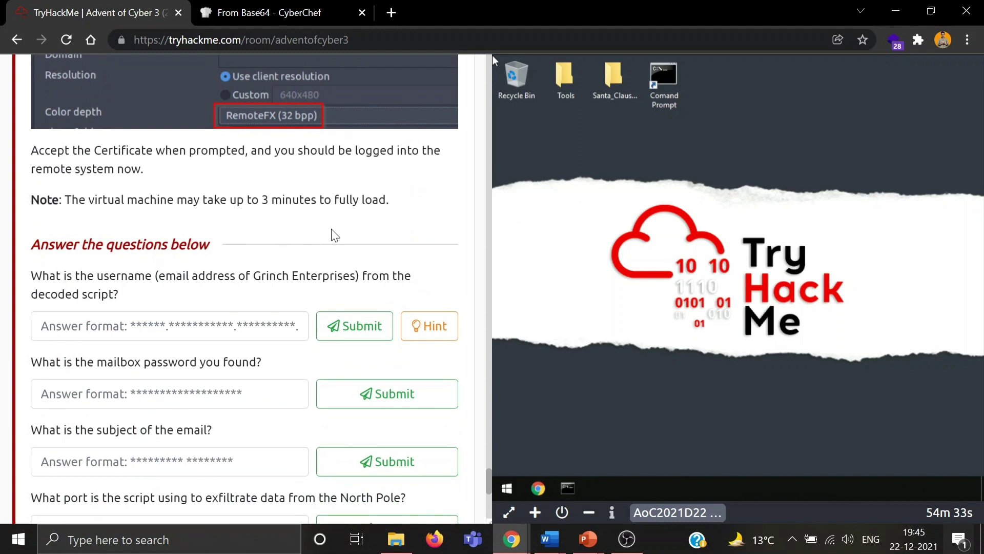
pyautogui.scroll(-1, 331, 229)
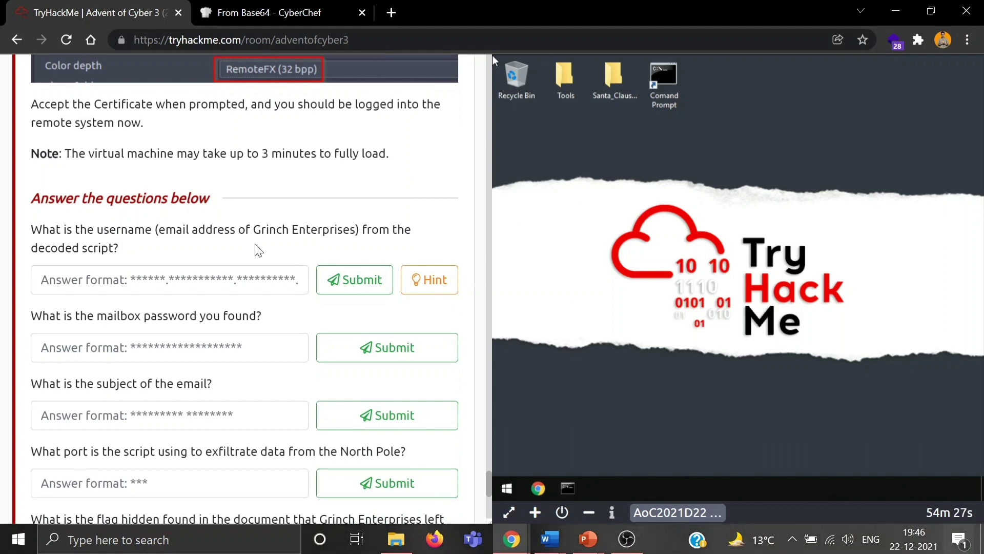
# Open the Santa_Claus_Naughty_List_2021 folder and an administrator console in the oledump folder
pyautogui.doubleClick(613, 82)
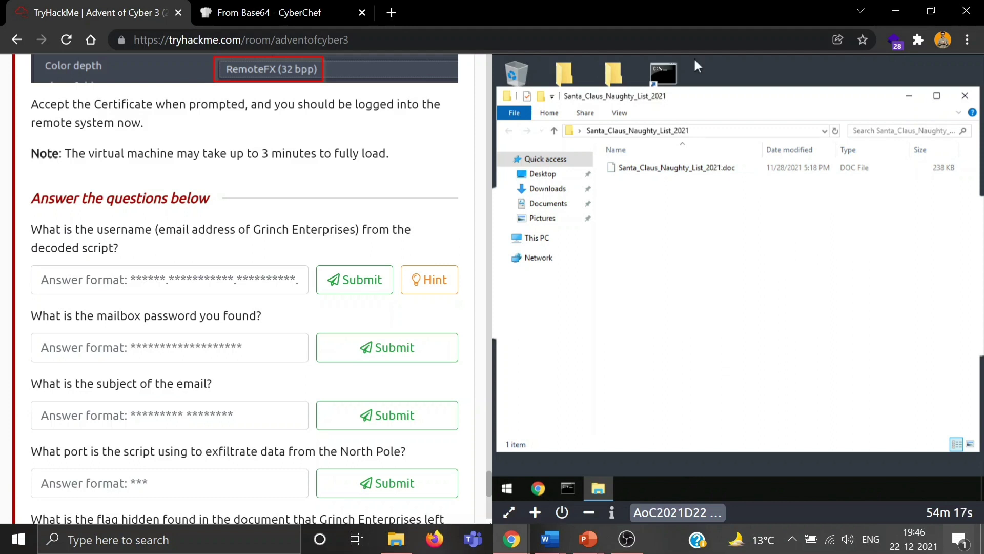
pyautogui.doubleClick(671, 66)
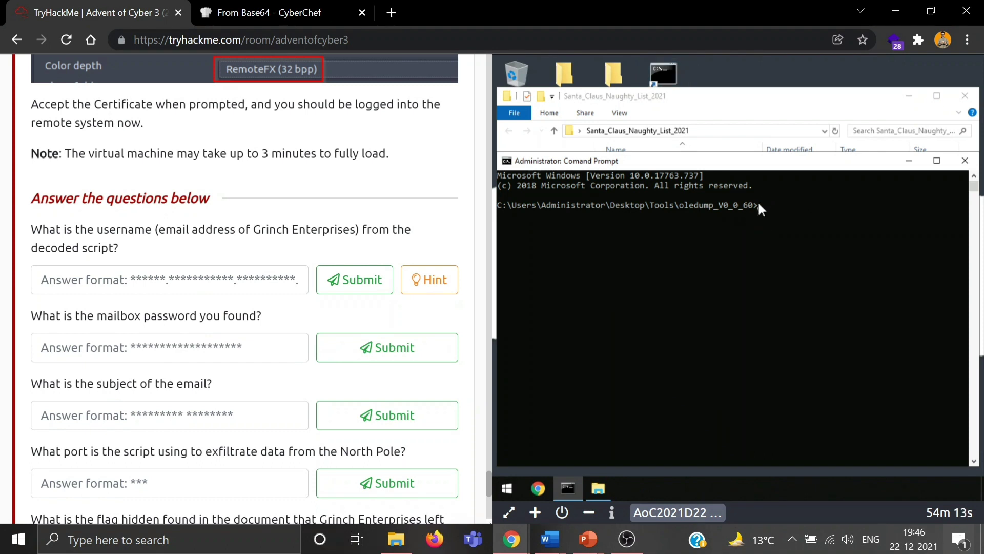
pyautogui.moveTo(758, 201); pyautogui.dragTo(679, 206)
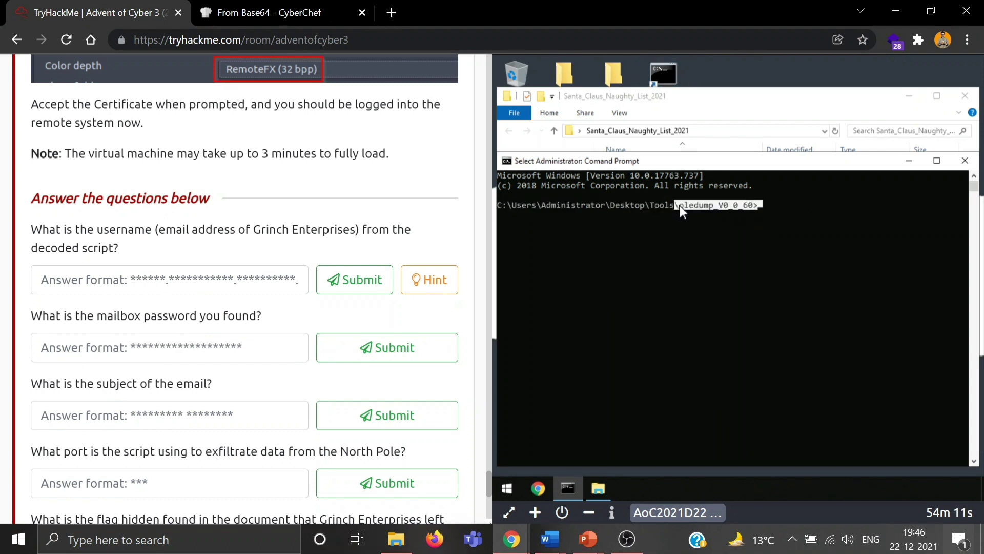
pyautogui.click(727, 234)
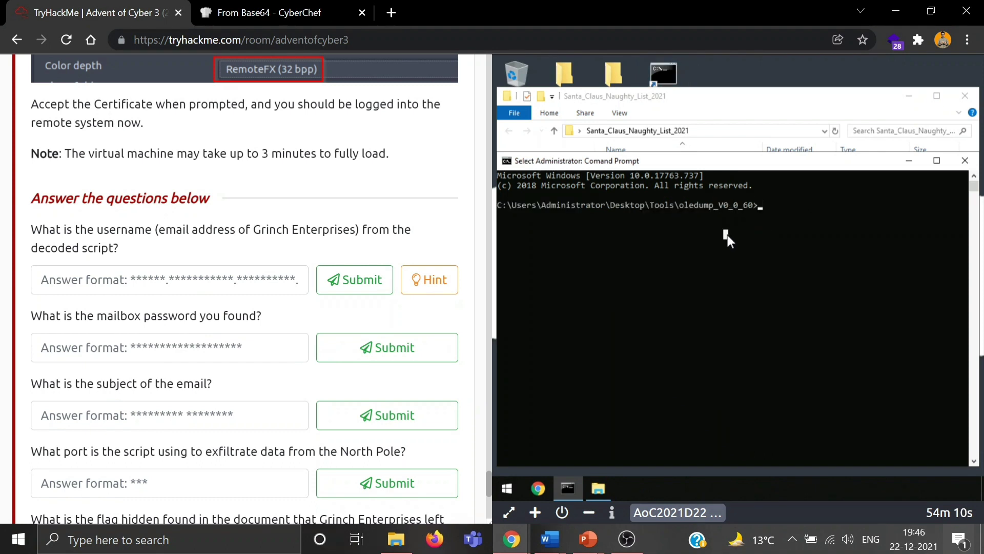
pyautogui.click(937, 162)
pyautogui.moveTo(823, 187); pyautogui.dragTo(824, 189)
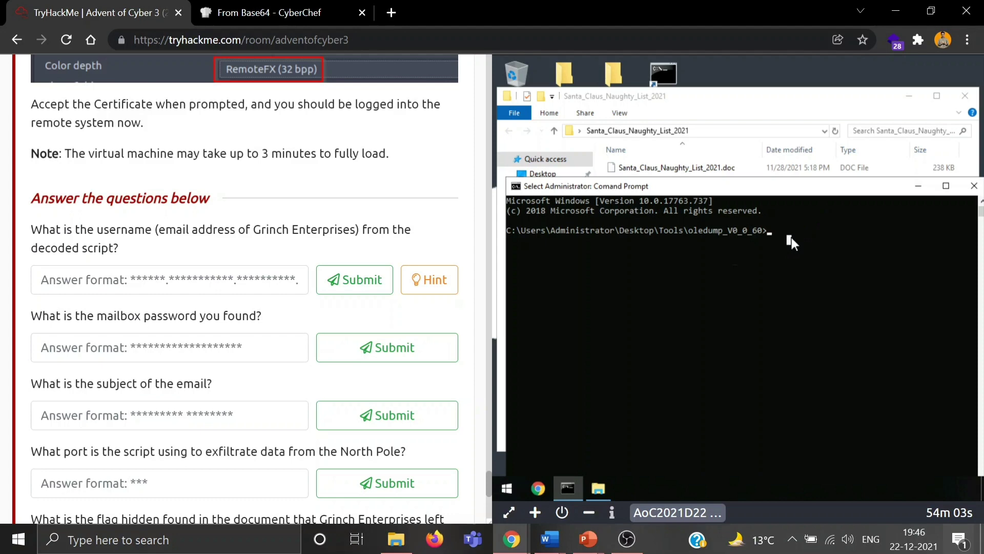
pyautogui.scroll(10, 325, 268)
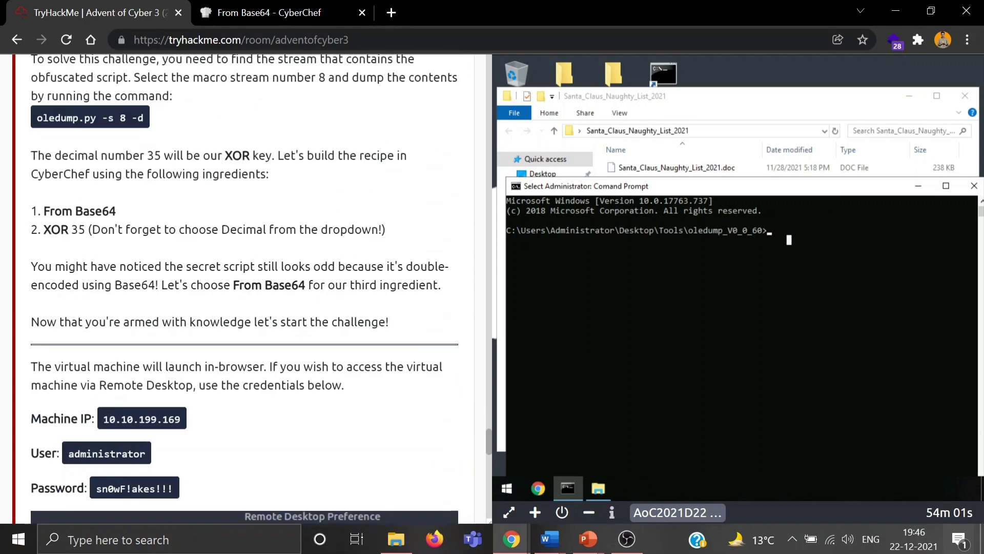
pyautogui.scroll(2, 325, 272)
# Run oledump.py against Santa_Claus_Naughty_List_2021.doc in the console
pyautogui.write('o')
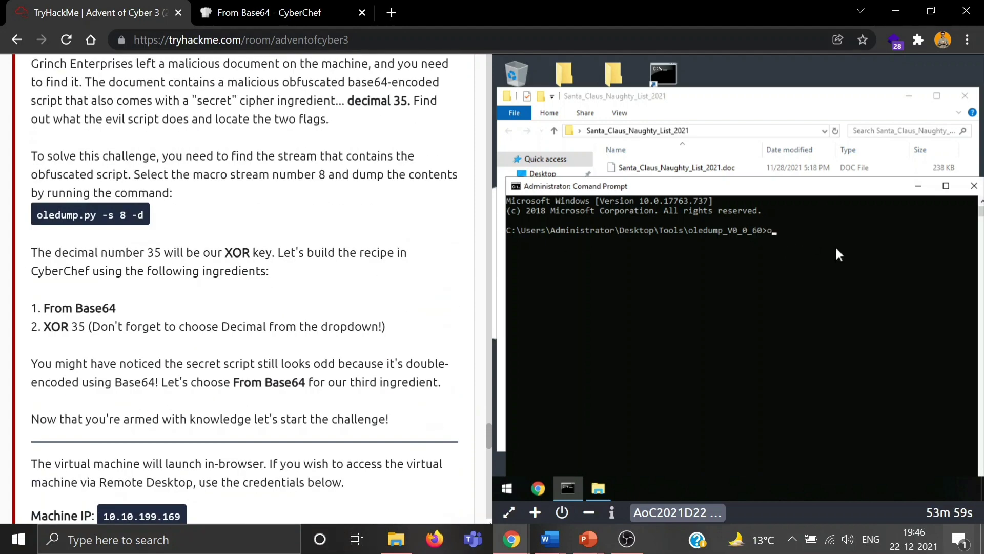
pyautogui.write('ledump.py -s')
pyautogui.press('BackSpace')
pyautogui.press('BackSpace')
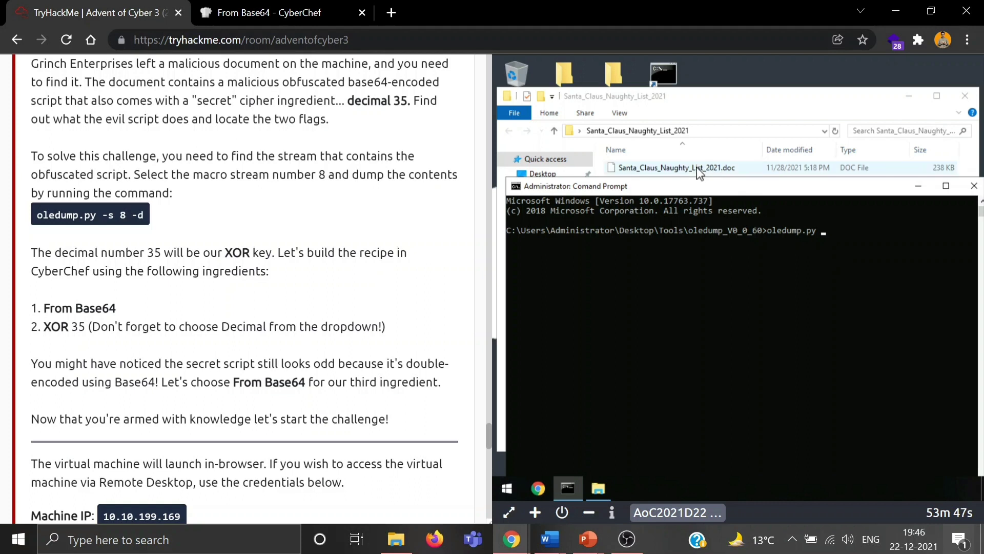
pyautogui.moveTo(696, 168); pyautogui.dragTo(840, 240)
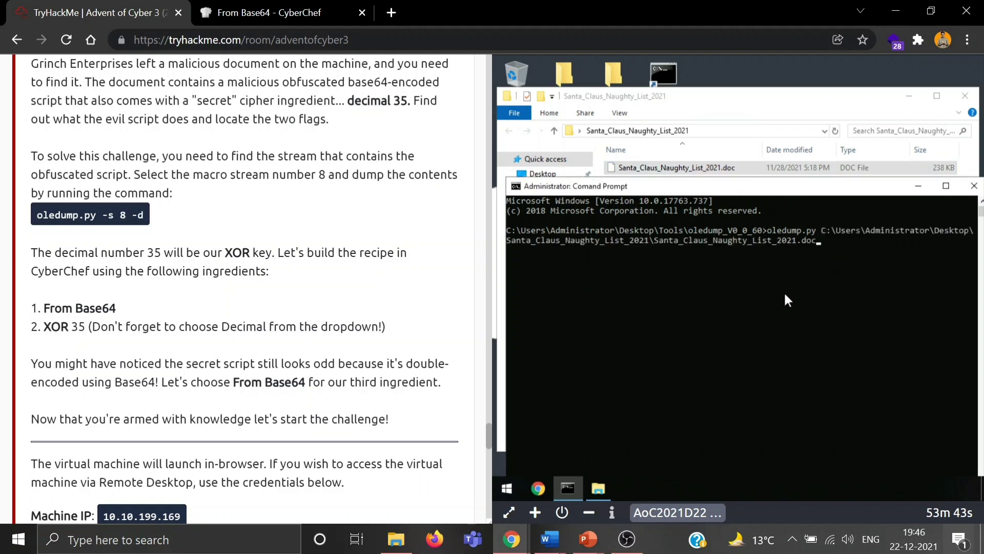
pyautogui.press('Return')
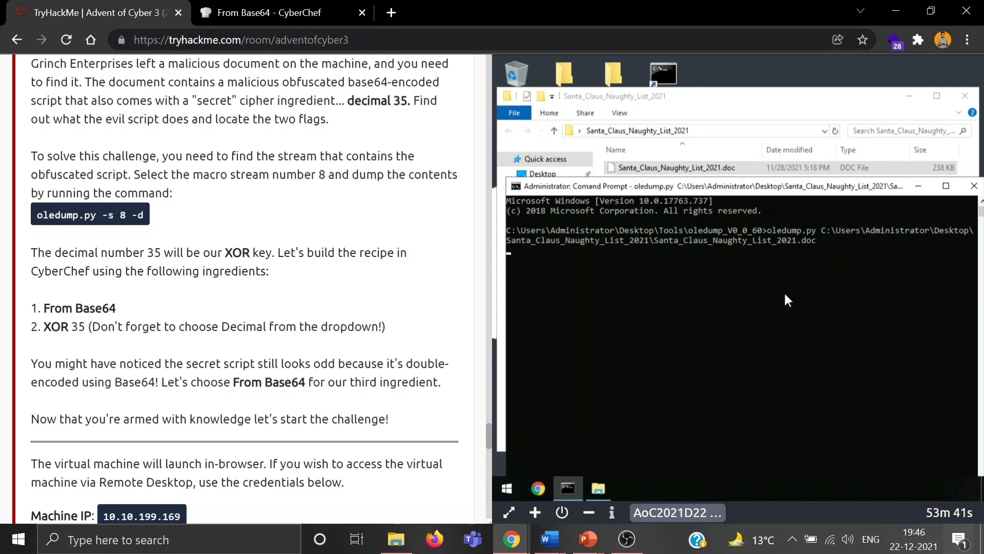
# Maximise the Command Prompt and read all 17 streams, including the Macros/VBA entries
pyautogui.click(947, 186)
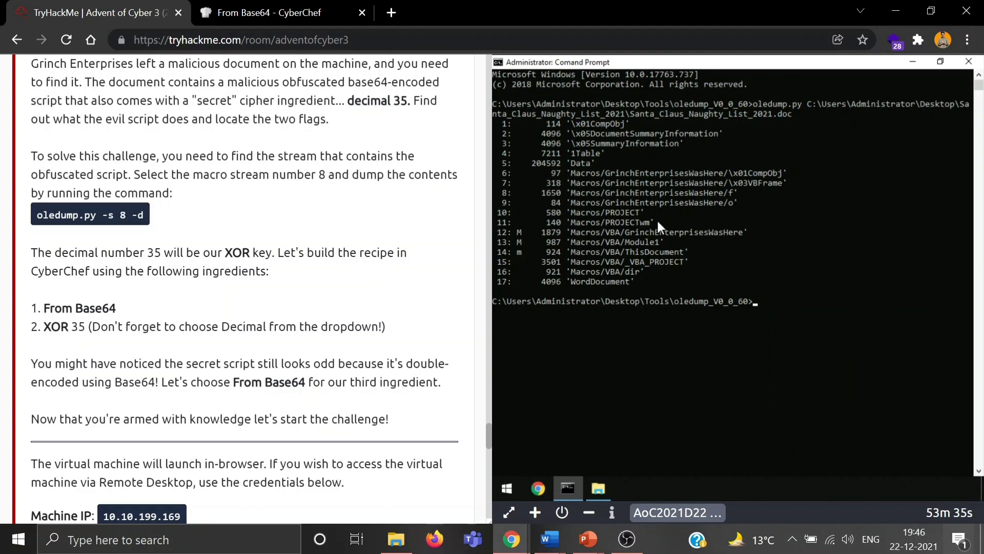
pyautogui.scroll(10, 274, 318)
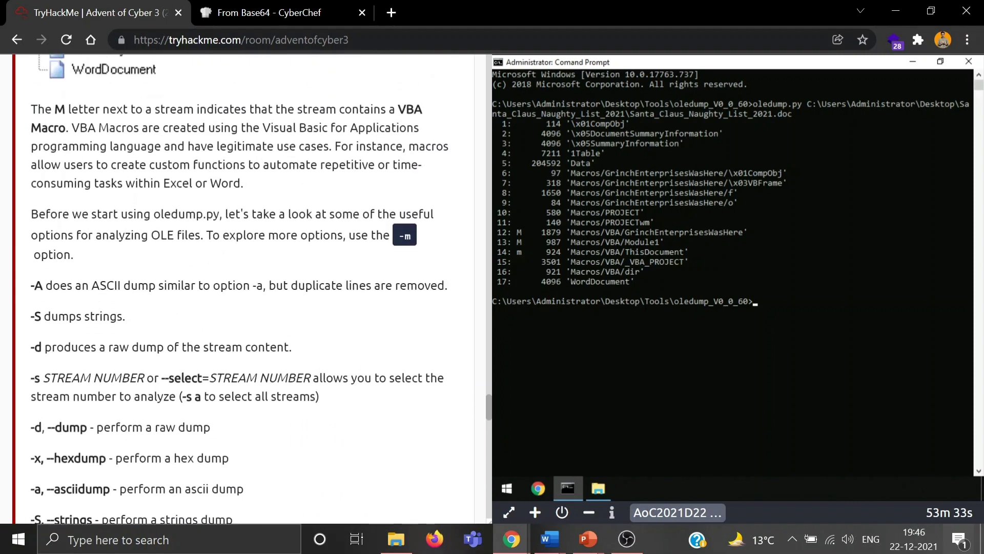
pyautogui.scroll(10, 272, 318)
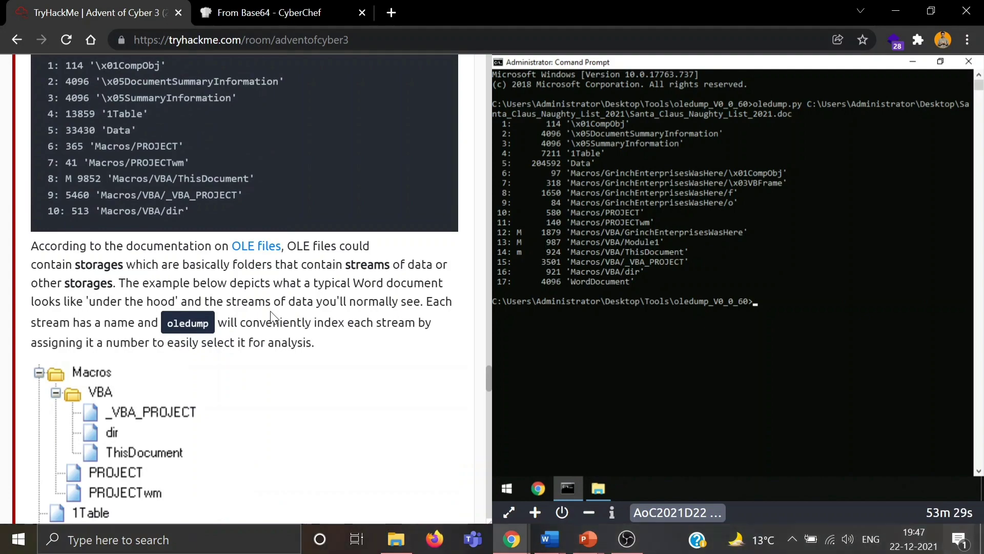
pyautogui.scroll(-10, 273, 317)
pyautogui.scroll(-2, 273, 317)
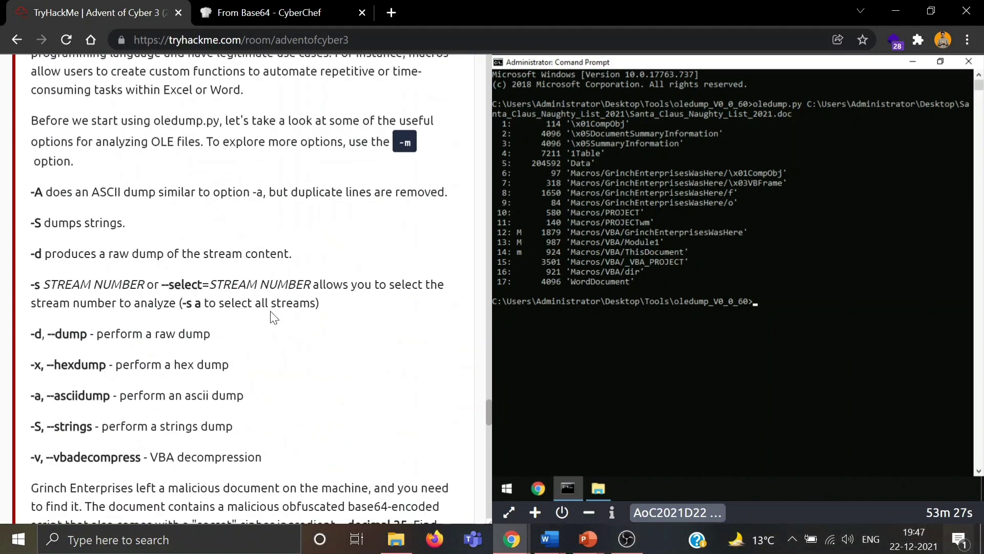
pyautogui.scroll(-7, 273, 317)
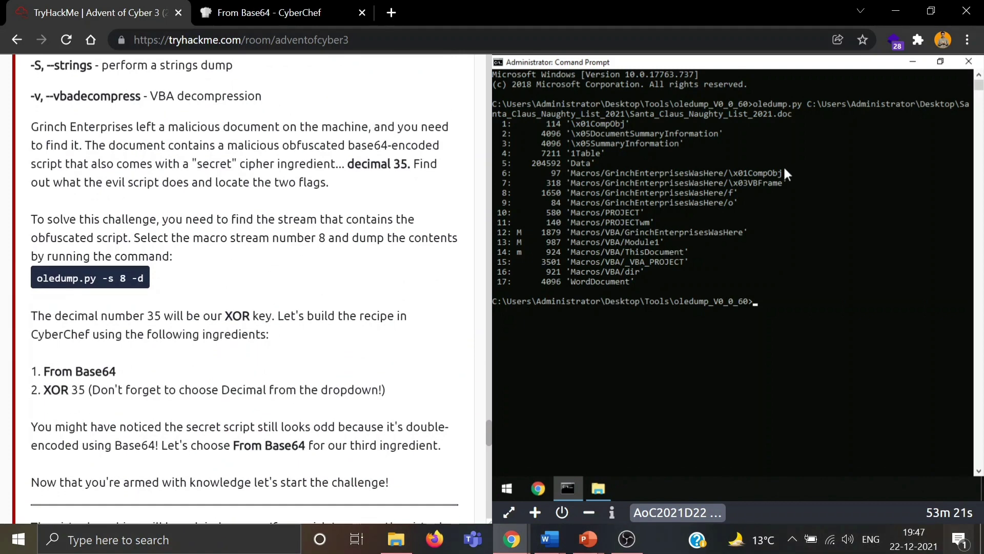
pyautogui.moveTo(784, 170); pyautogui.dragTo(632, 173)
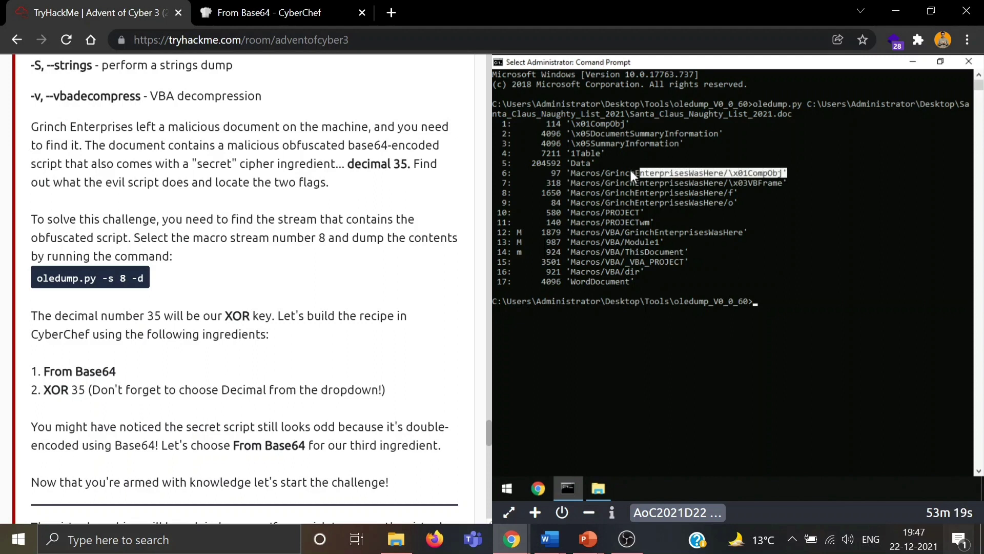
pyautogui.moveTo(795, 182); pyautogui.dragTo(705, 184)
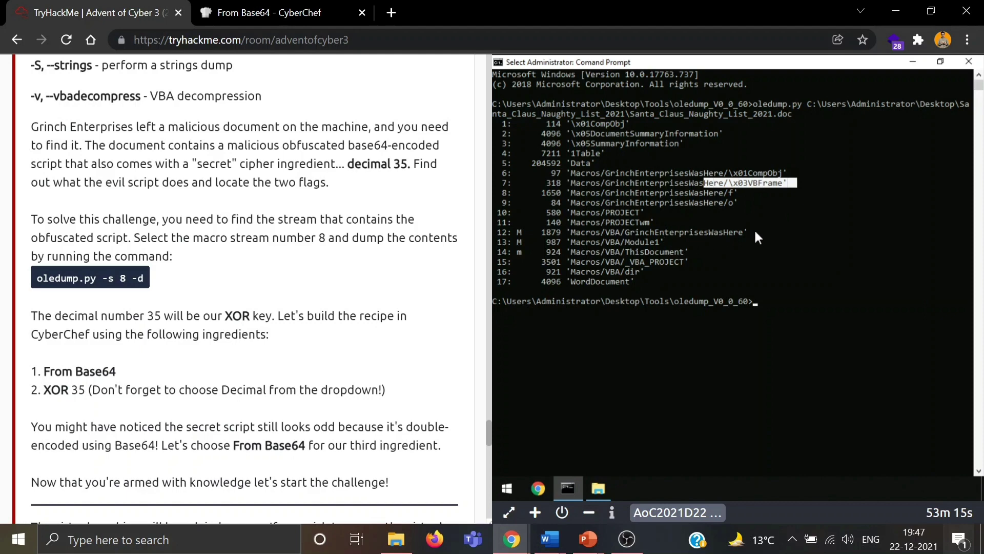
pyautogui.click(643, 332)
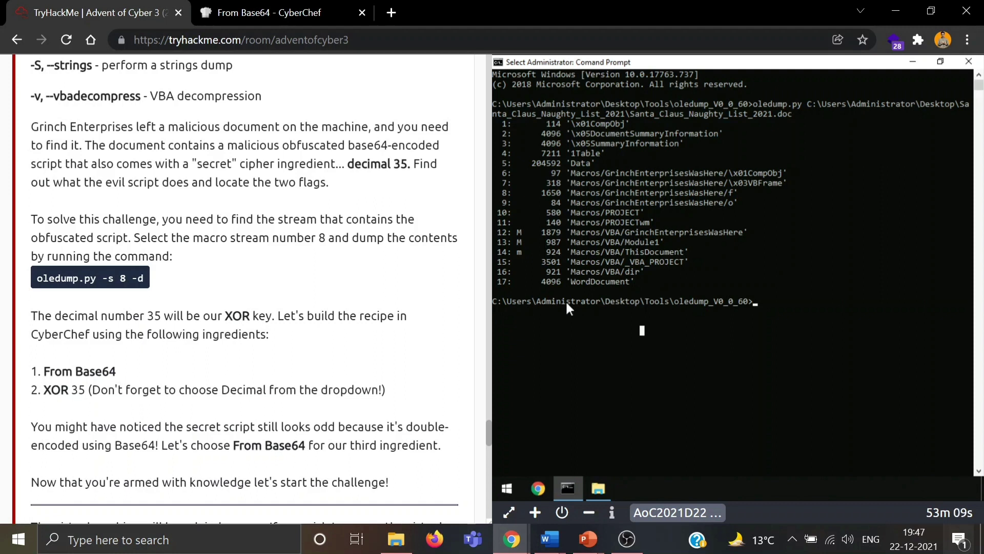
# Re-run oledump with -s 8 to dump macro stream 8 of the document
pyautogui.click(517, 241)
pyautogui.press('Escape')
pyautogui.press('Up')
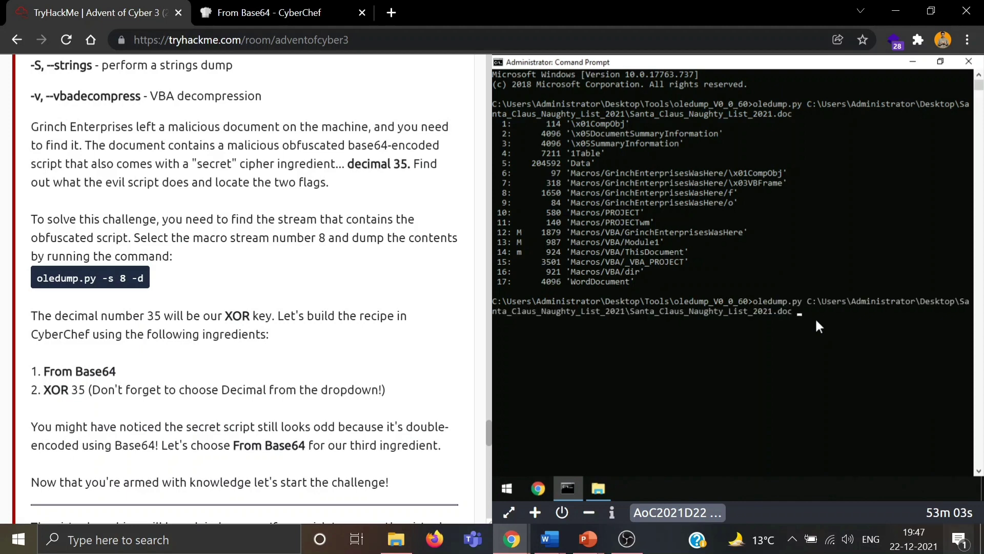
pyautogui.write('-s 8')
pyautogui.press('Return')
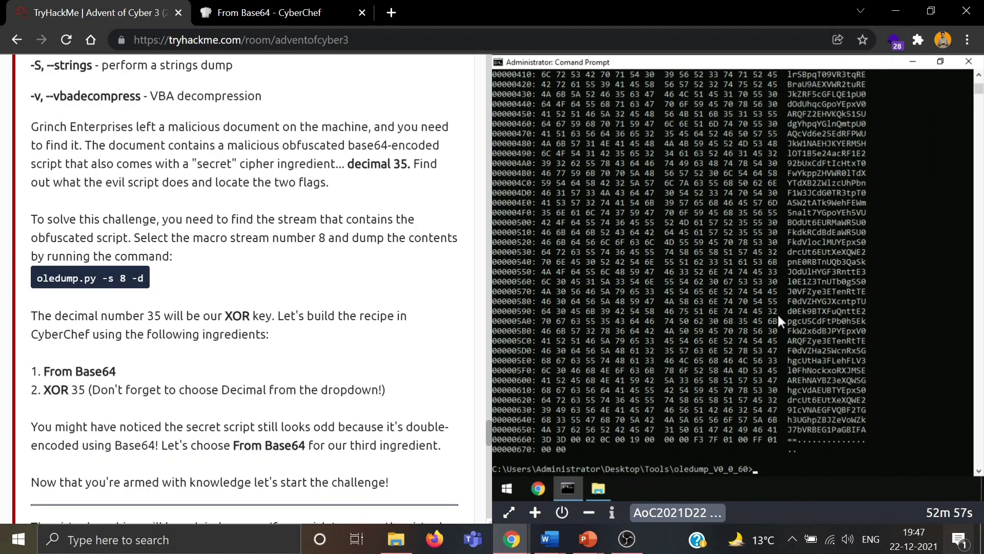
pyautogui.scroll(16, 779, 317)
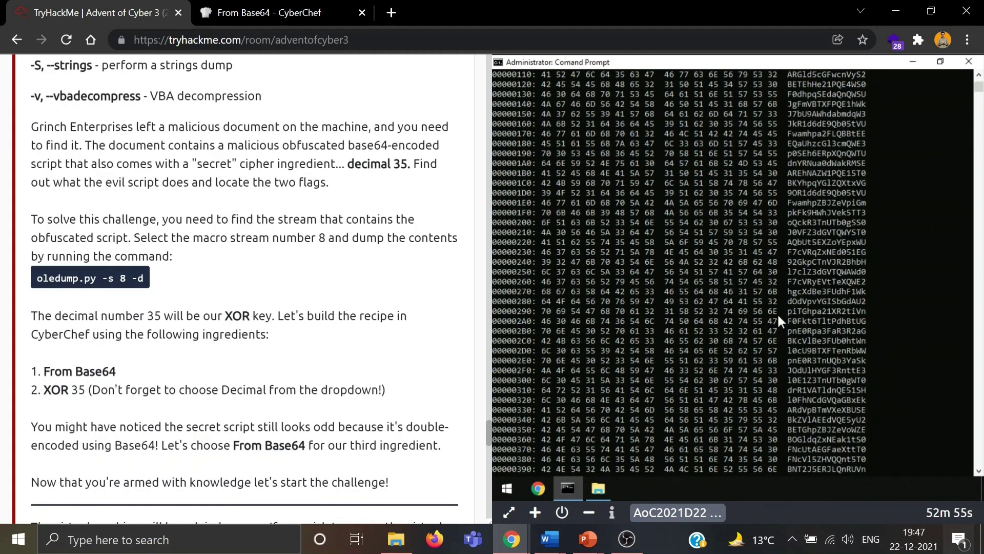
pyautogui.scroll(16, 777, 313)
pyautogui.scroll(-6, 824, 359)
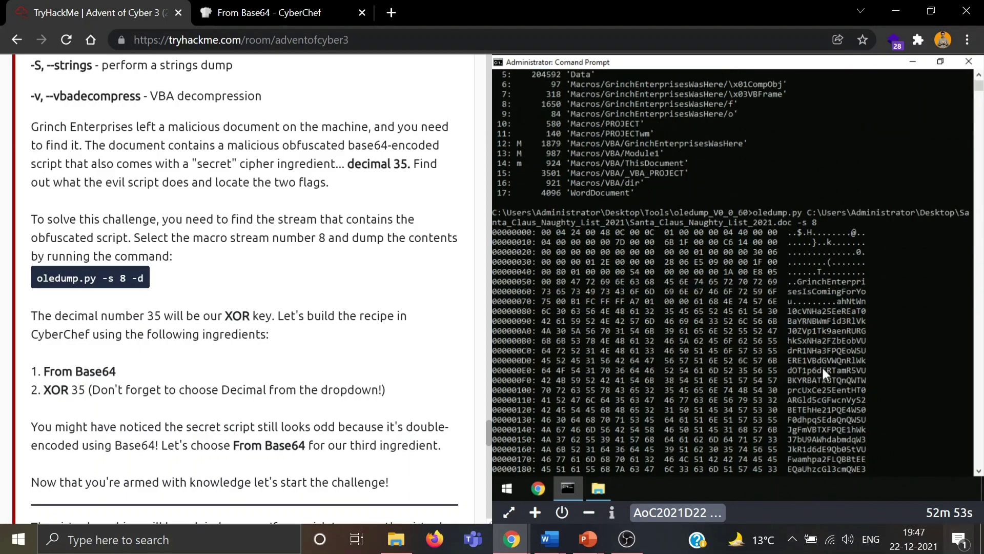
pyautogui.moveTo(792, 309); pyautogui.dragTo(857, 385)
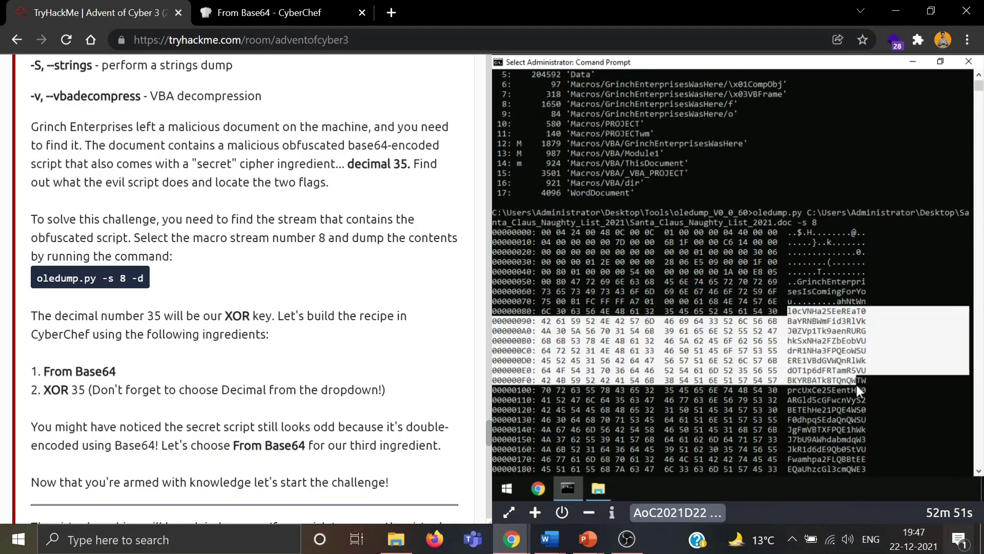
pyautogui.click(927, 441)
pyautogui.press('Escape')
# Correct the command to oledump.py -s 8 -d to show stream 8's raw base64 script
pyautogui.scroll(-20, 927, 440)
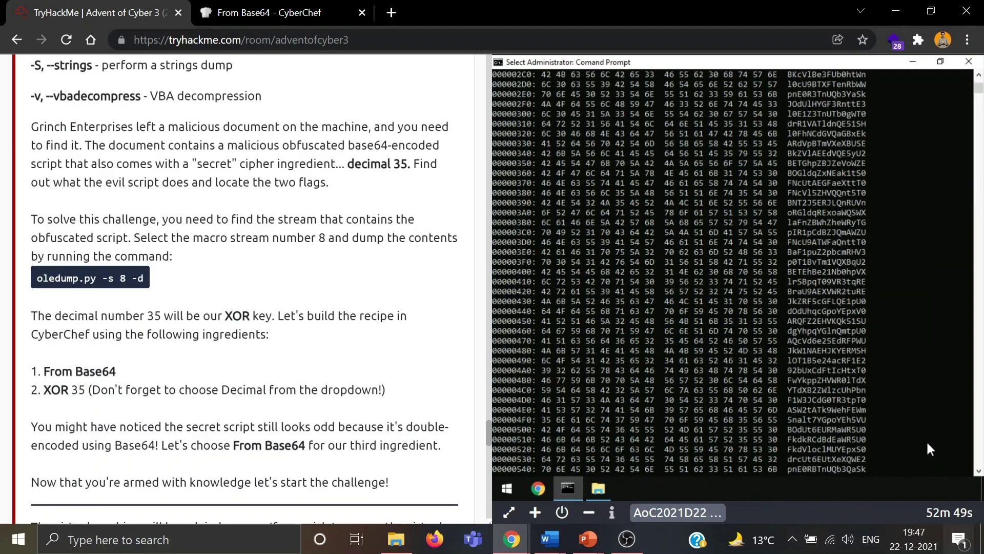
pyautogui.press('Up')
pyautogui.write('-')
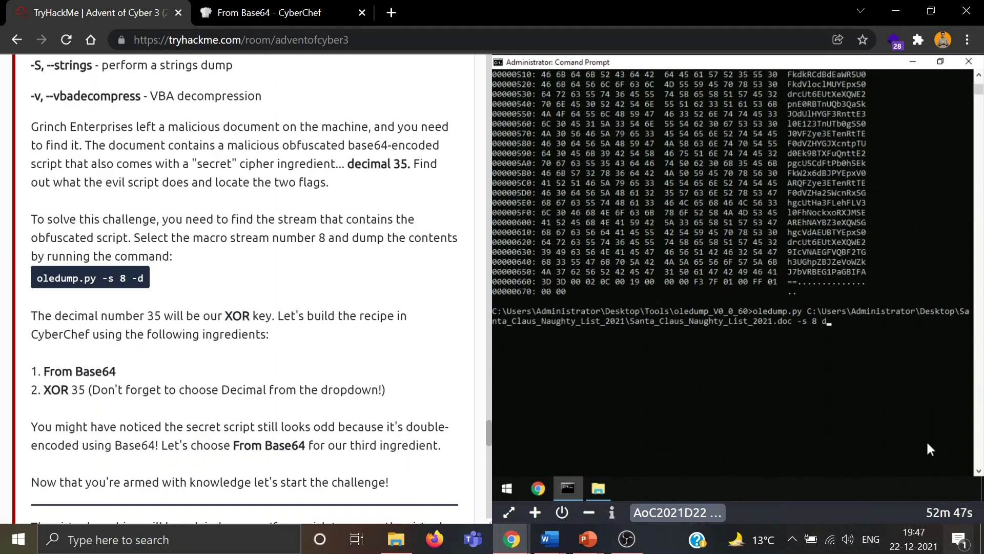
pyautogui.press('Return')
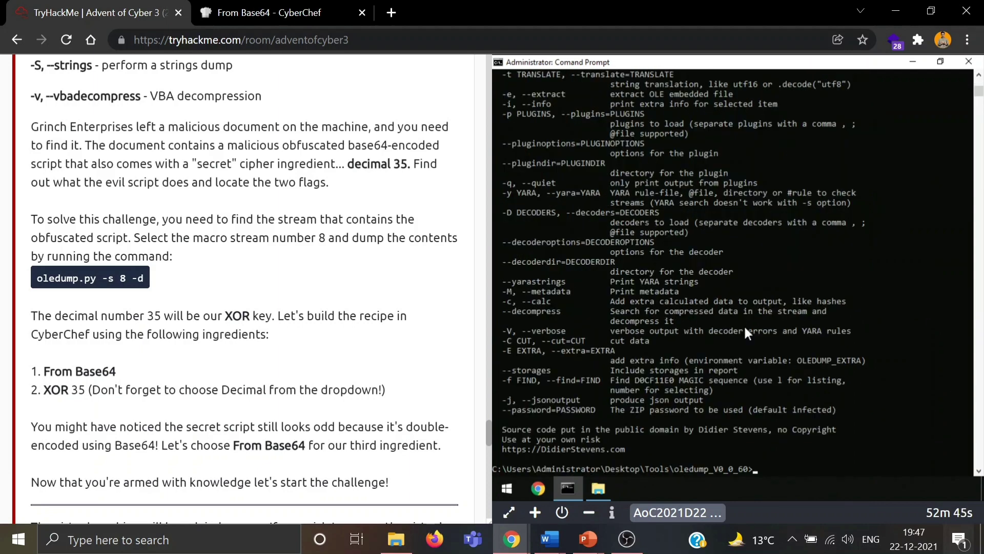
pyautogui.scroll(6, 746, 333)
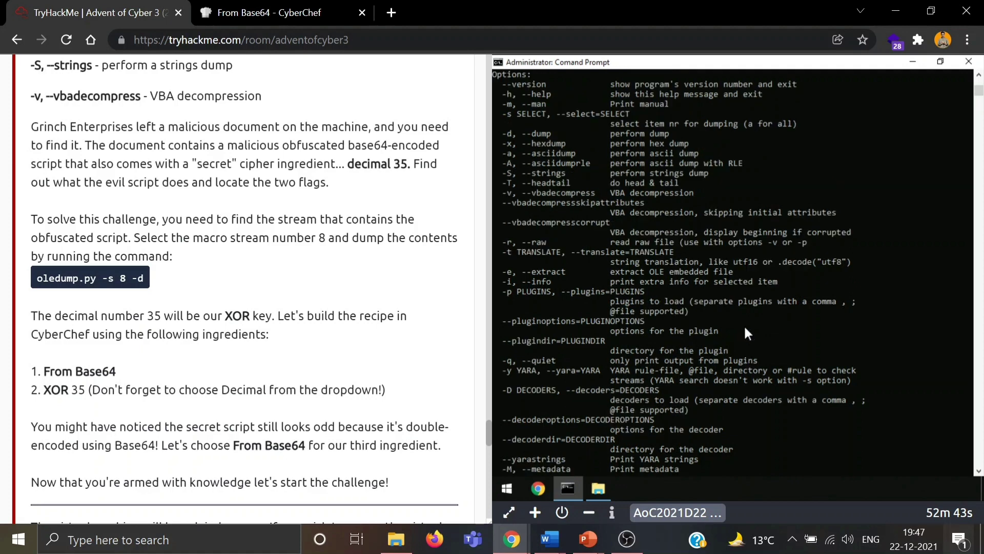
pyautogui.press('Up')
pyautogui.write('doc ')
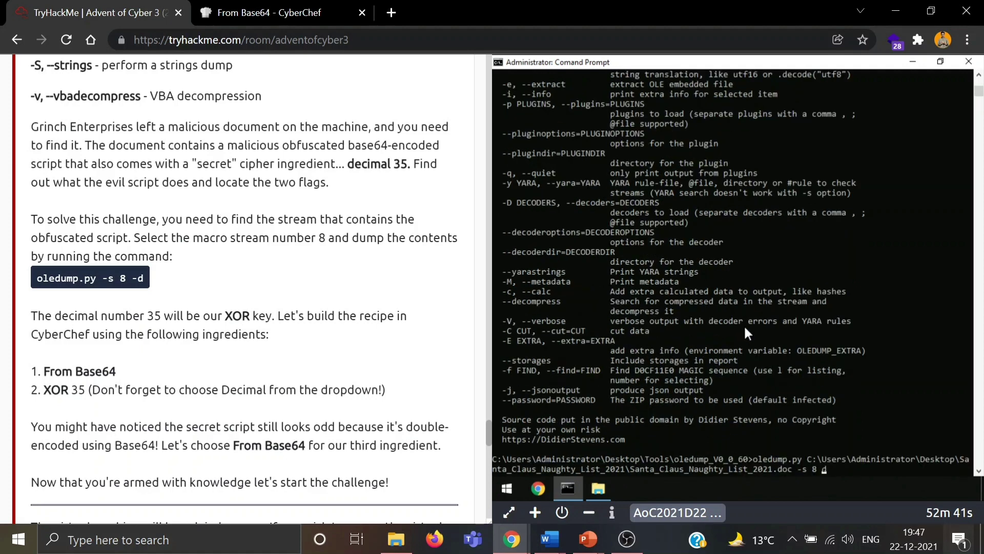
pyautogui.write('-')
pyautogui.press('Return')
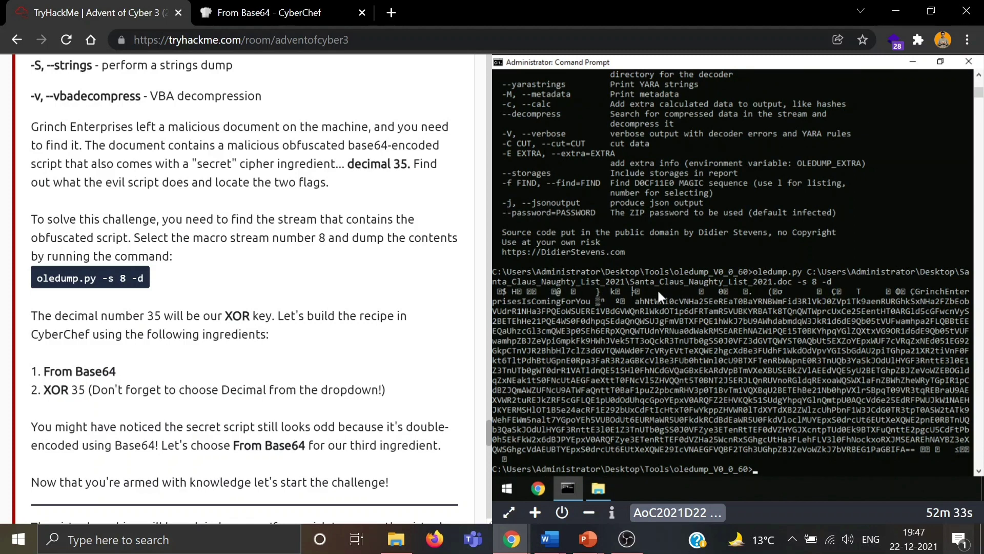
# Select and copy the base64 blob, up to the trailing ==, from the stream 8 dump
pyautogui.click(634, 301)
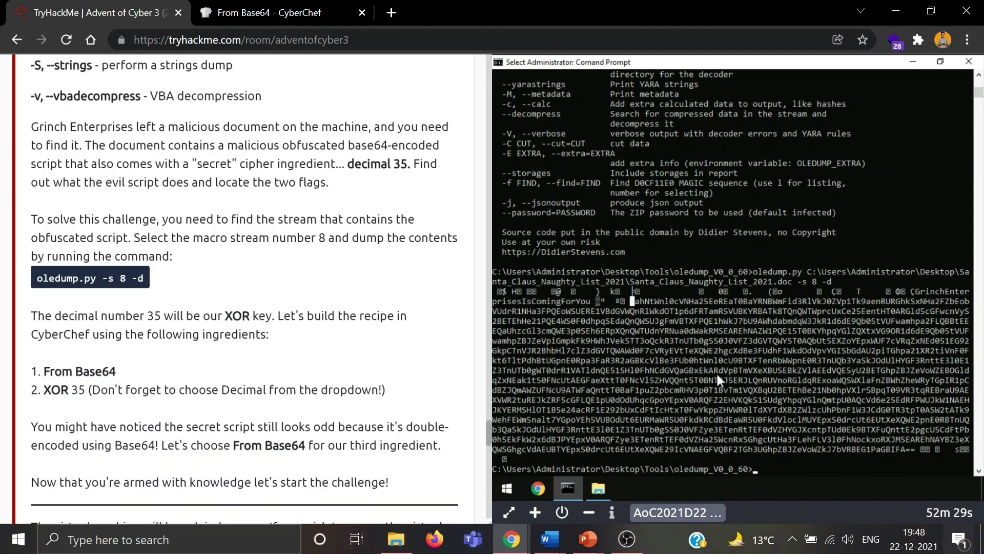
pyautogui.moveTo(716, 371); pyautogui.dragTo(914, 448)
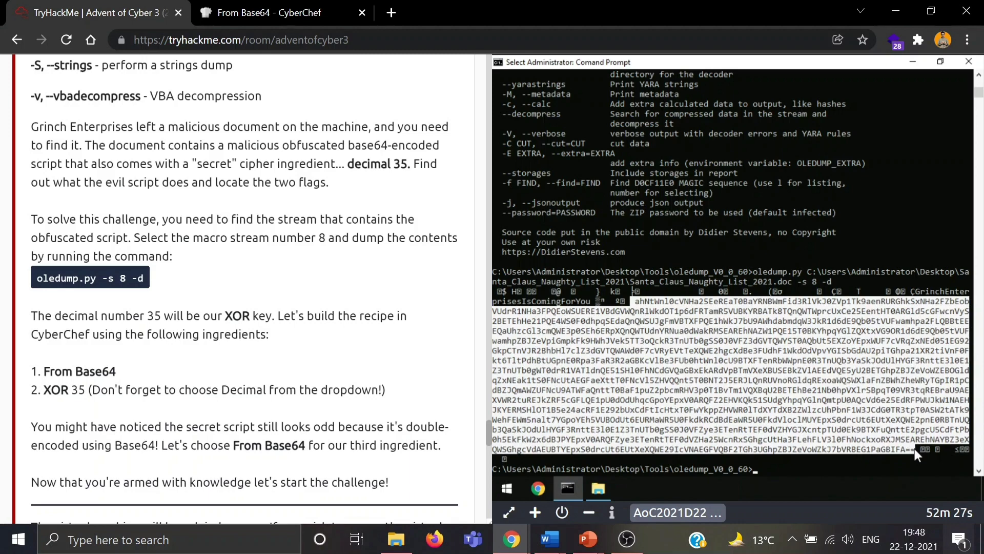
pyautogui.rightClick(832, 410)
pyautogui.rightClick(831, 408)
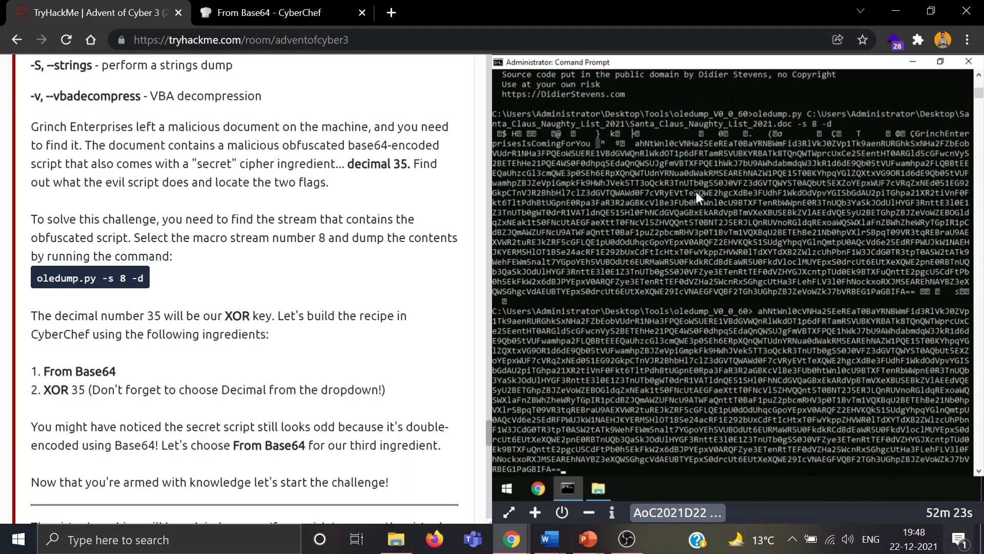
# Open Desktop\Tools\CyberChef_v9.32.3 in the browser and view the remote desktop full screen
pyautogui.click(596, 488)
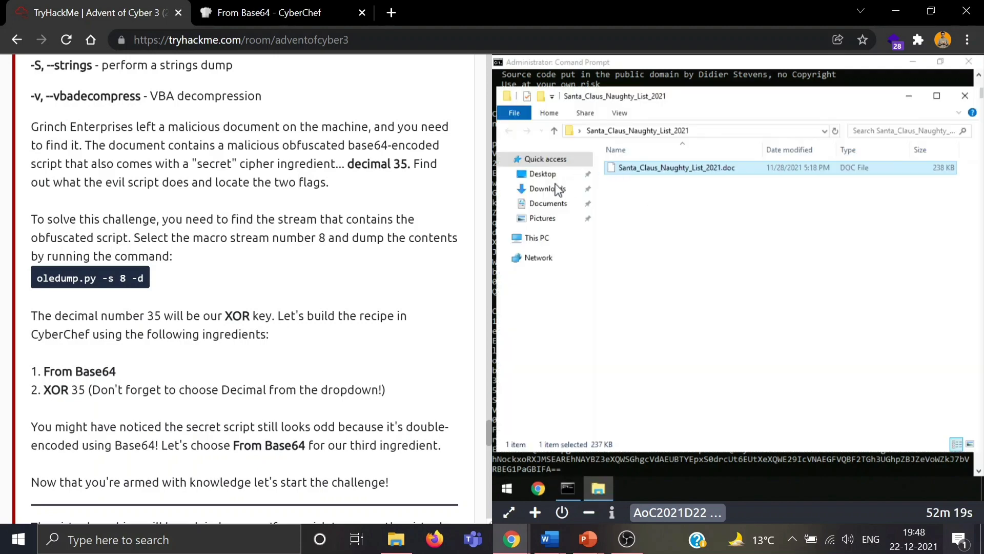
pyautogui.click(542, 177)
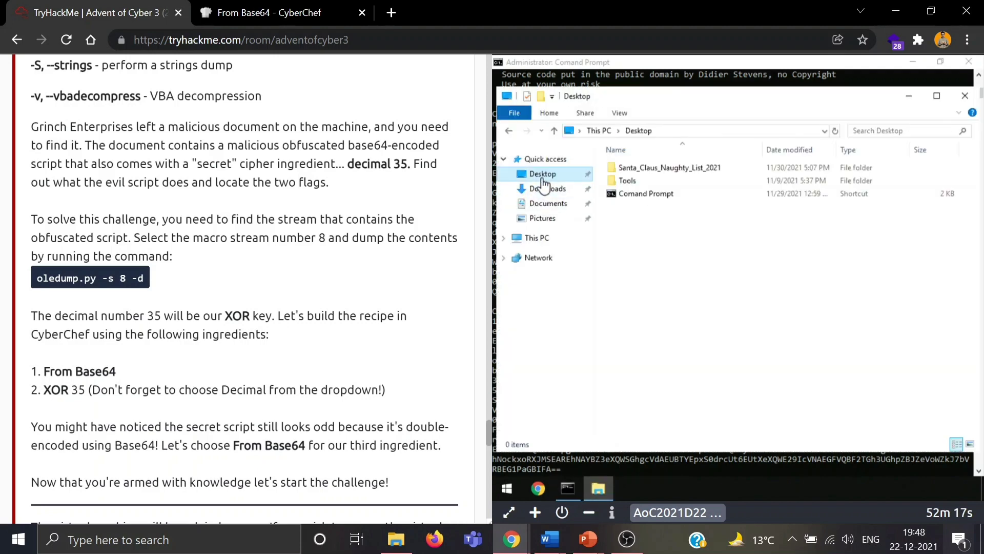
pyautogui.doubleClick(628, 181)
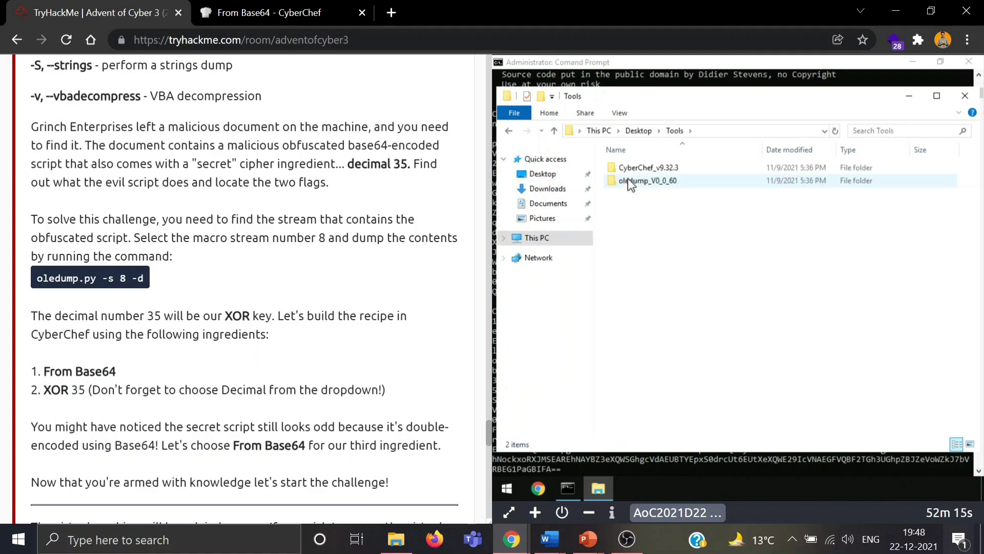
pyautogui.doubleClick(656, 168)
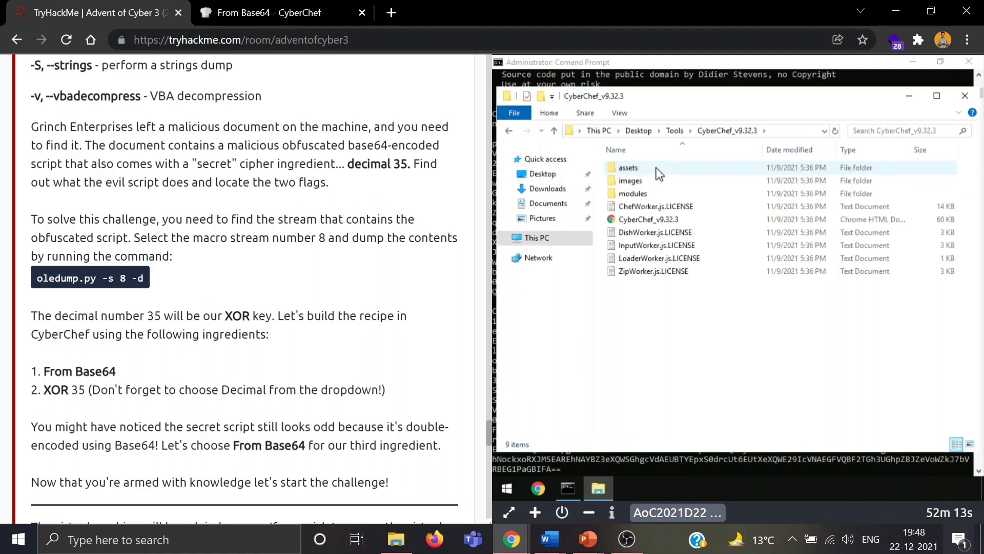
pyautogui.click(648, 220)
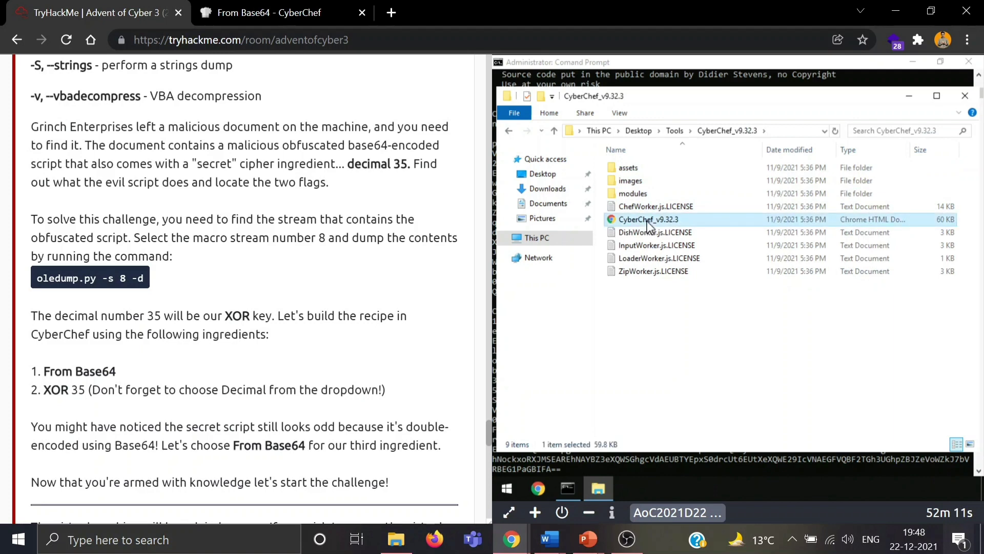
pyautogui.doubleClick(648, 223)
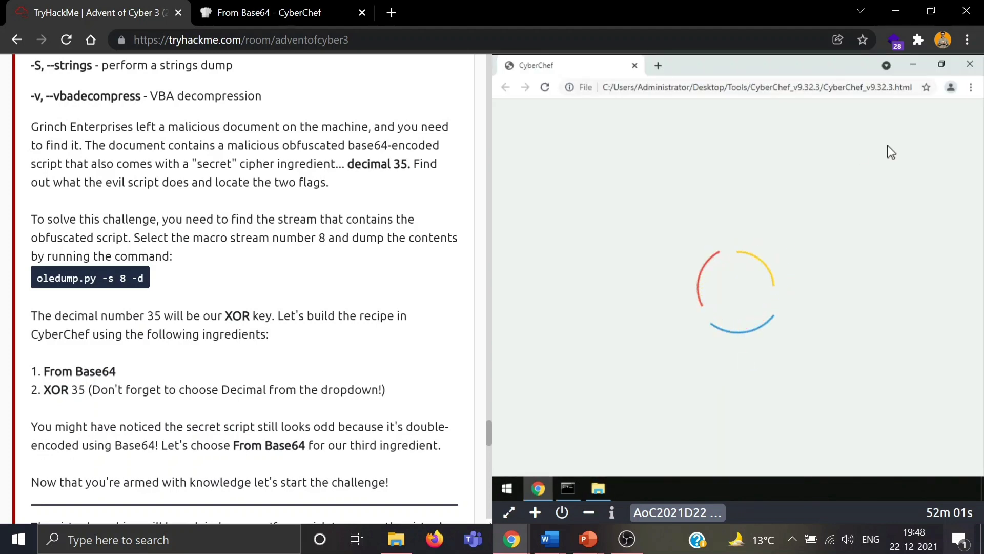
pyautogui.click(508, 513)
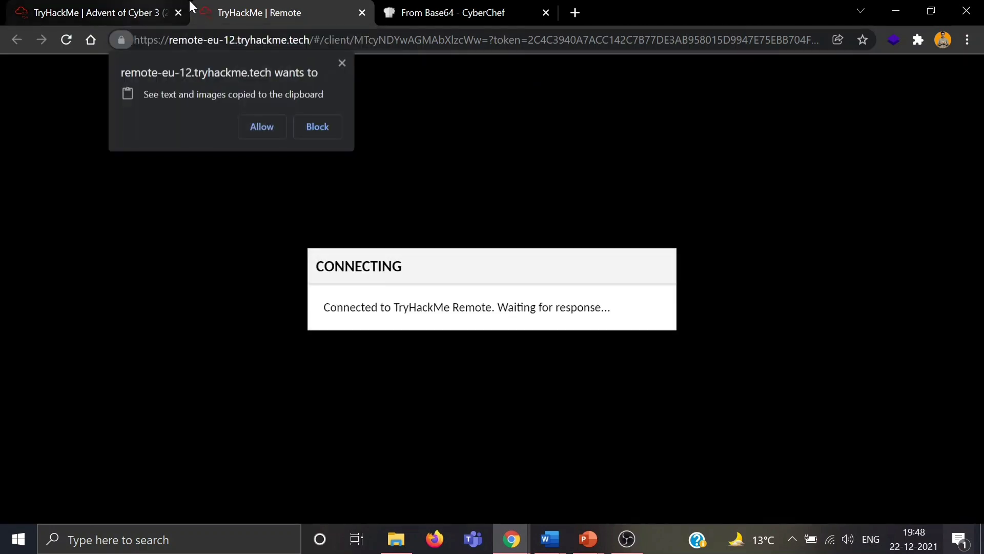
# Allow remote clipboard access and clear the stray text from CyberChef's Input
pyautogui.click(271, 123)
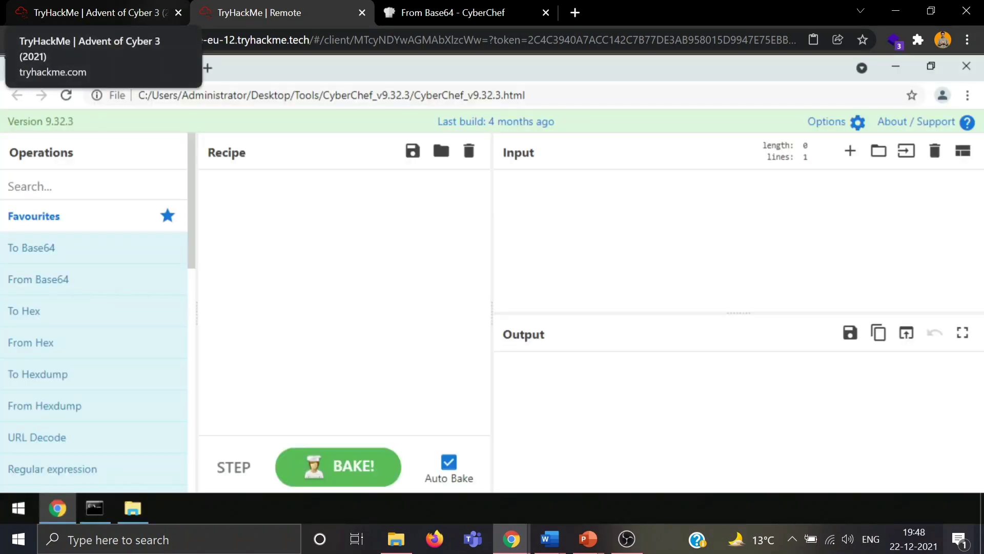
pyautogui.click(555, 210)
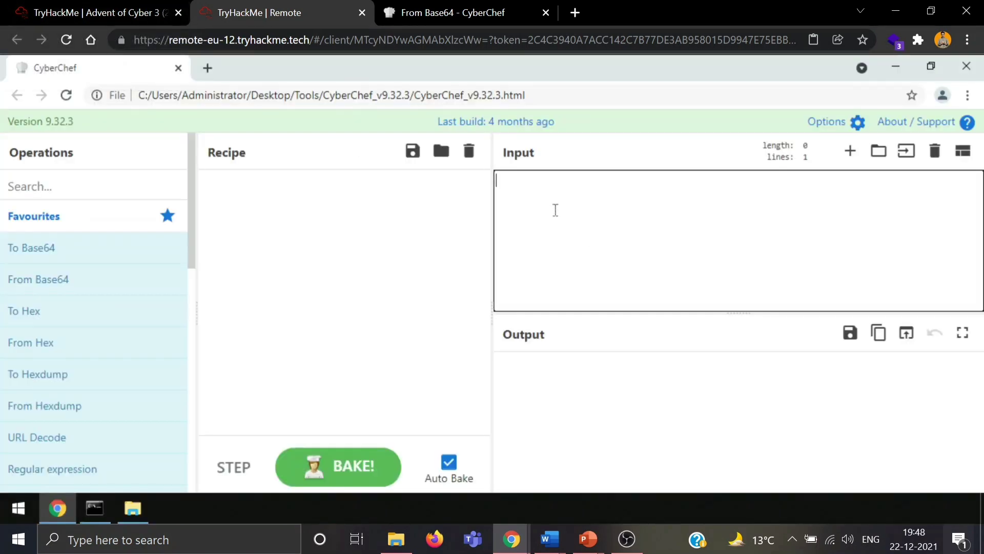
pyautogui.write('R3JpbmNoIEVudGVycHJpc2VzIHdvbid0IHRha2Ugb3ZlciB0aGUgTm9ydGggUG9sZSE')
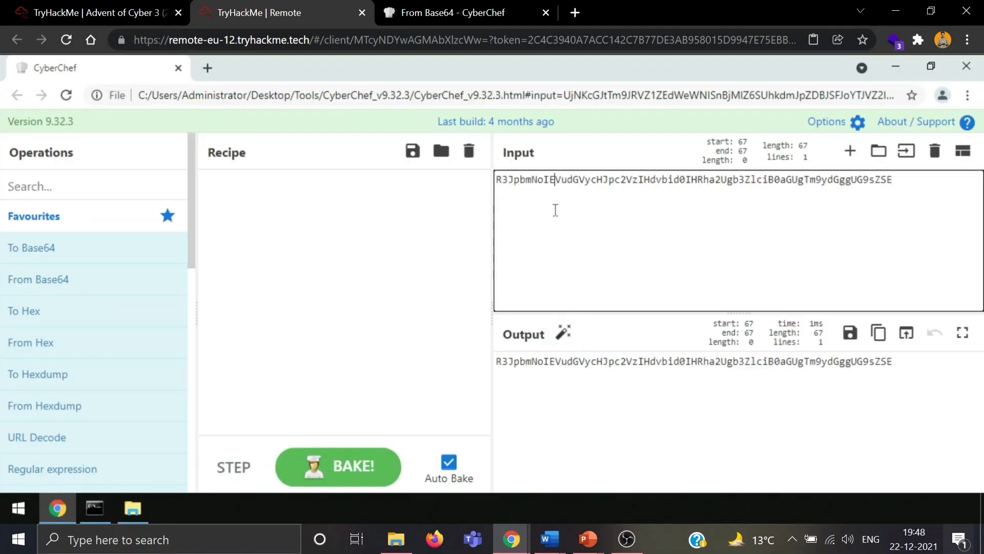
pyautogui.hotkey('ctrl', 'a')
pyautogui.press('BackSpace')
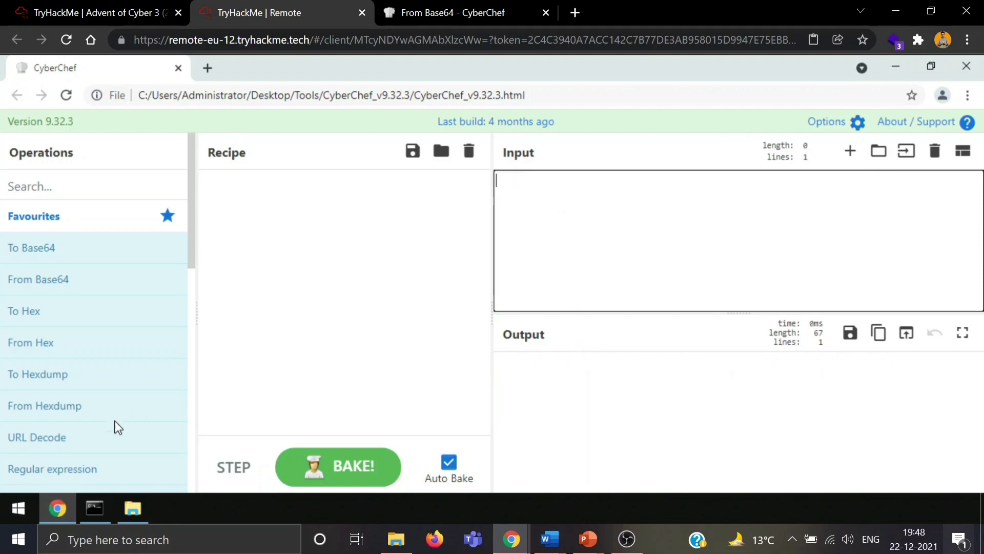
# Copy the long Base64 string from the oledump output and return to CyberChef's empty Input
pyautogui.click(97, 507)
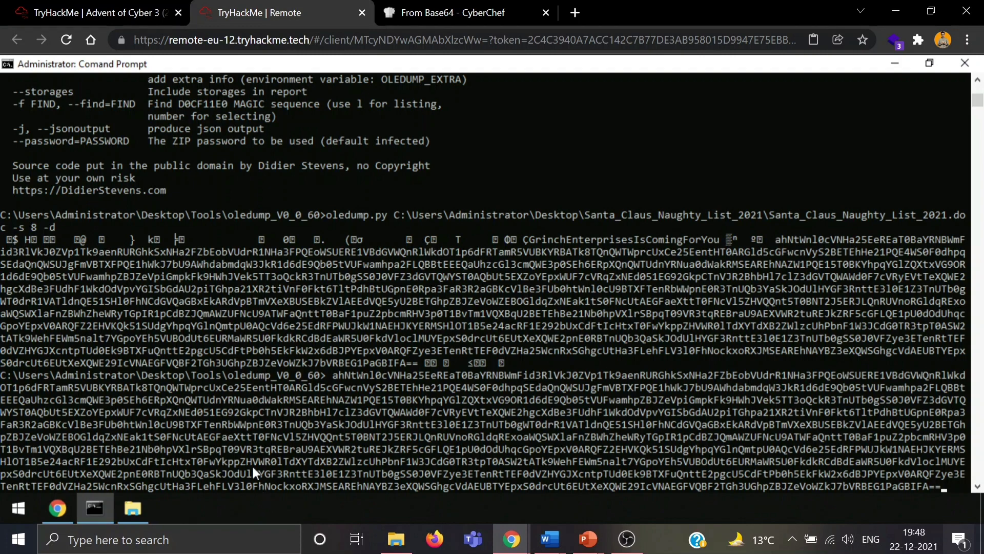
pyautogui.moveTo(332, 375); pyautogui.dragTo(940, 485)
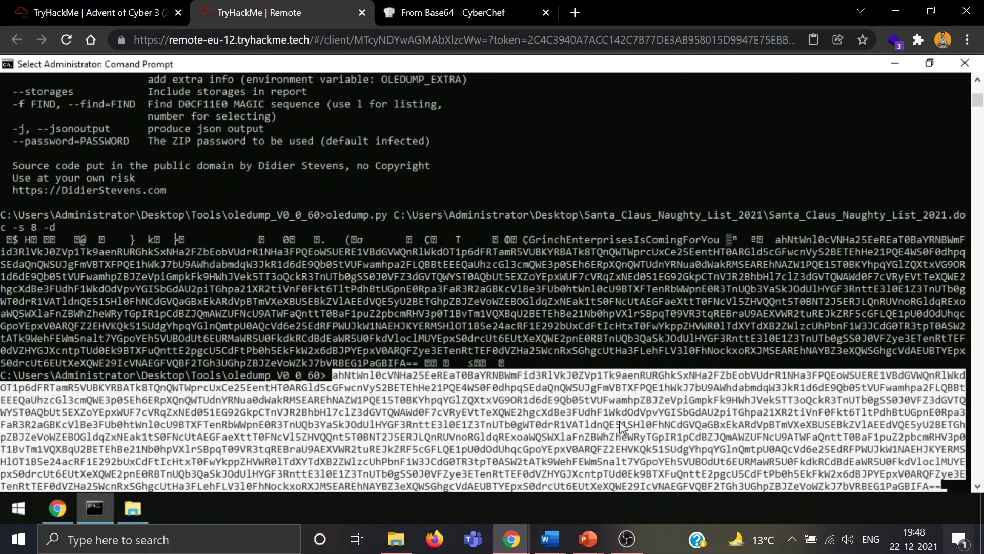
pyautogui.rightClick(403, 401)
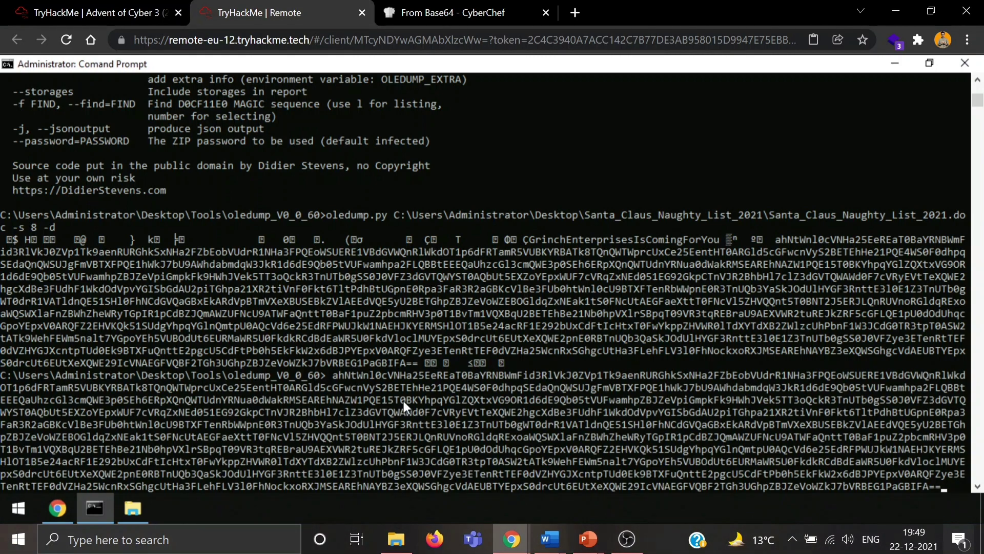
pyautogui.click(66, 509)
pyautogui.click(572, 272)
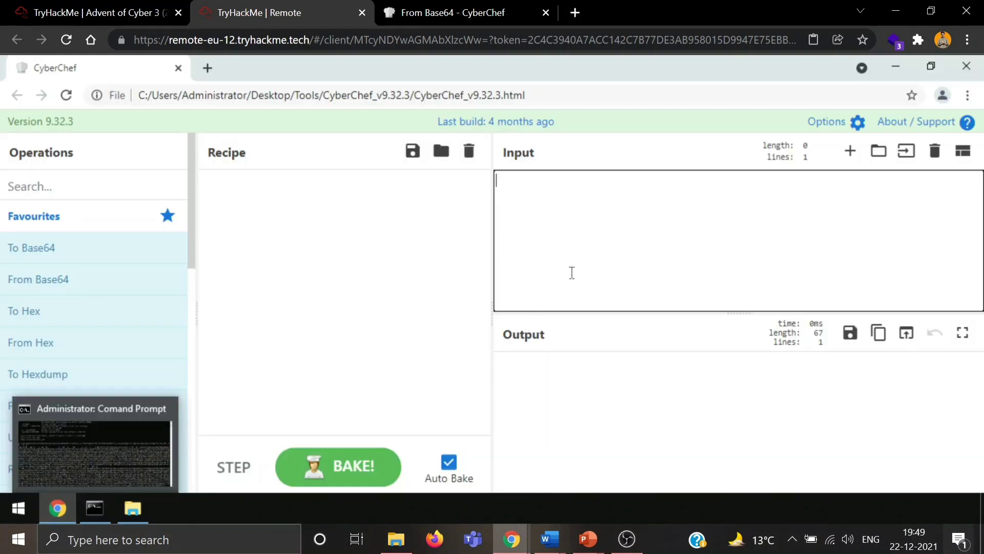
# Paste the encoded script and decode it with From Base64, then XOR using Decimal key 35
pyautogui.hotkey('ctrl', 'v')
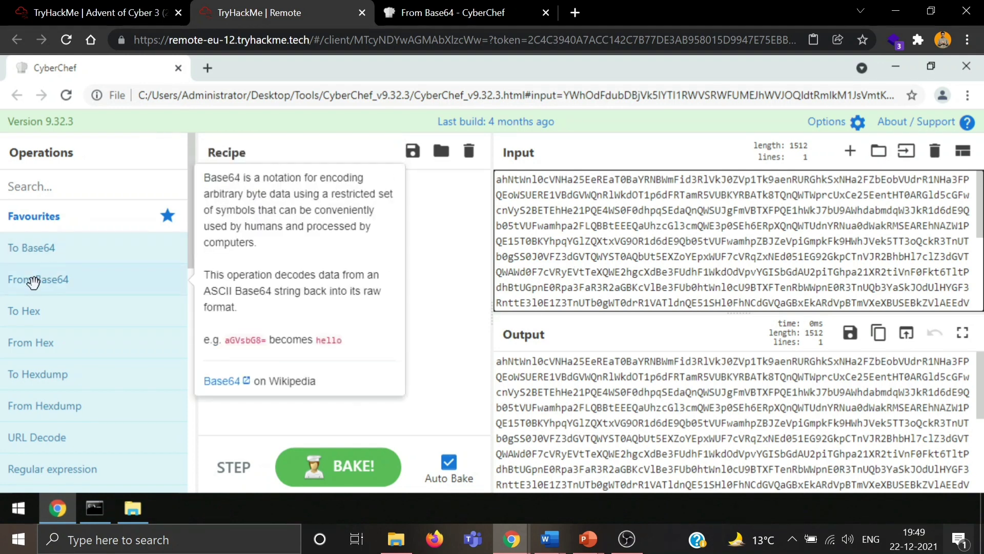
pyautogui.moveTo(34, 282); pyautogui.dragTo(381, 230)
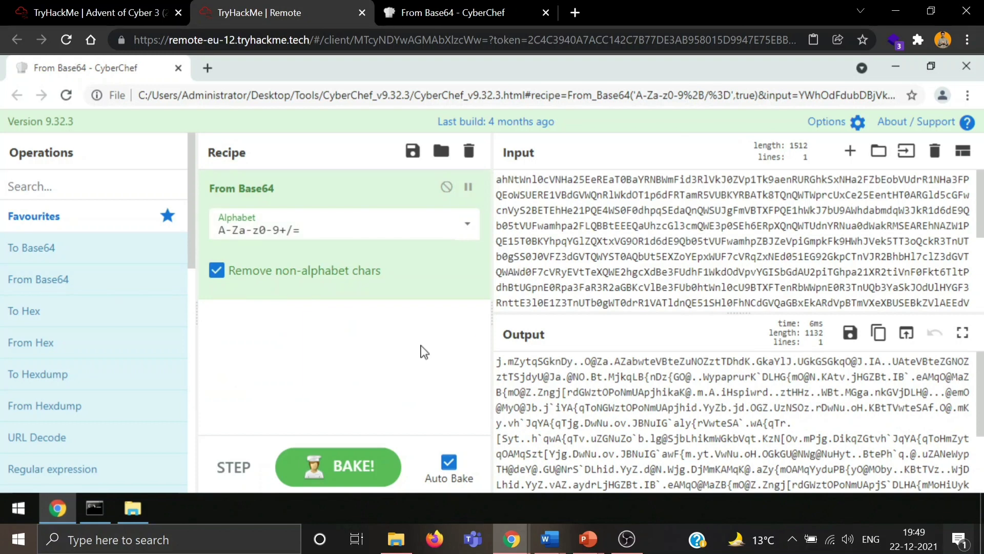
pyautogui.click(110, 190)
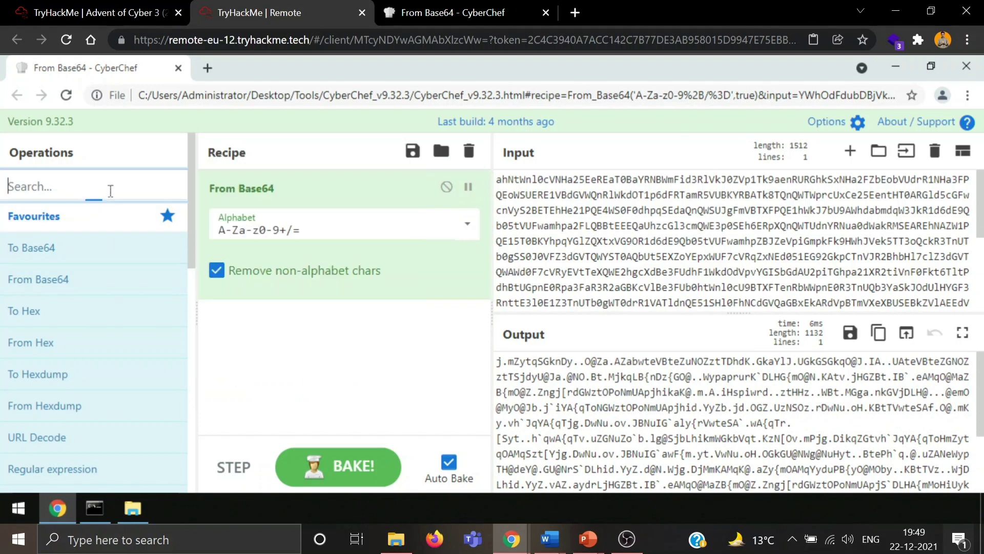
pyautogui.write('xor')
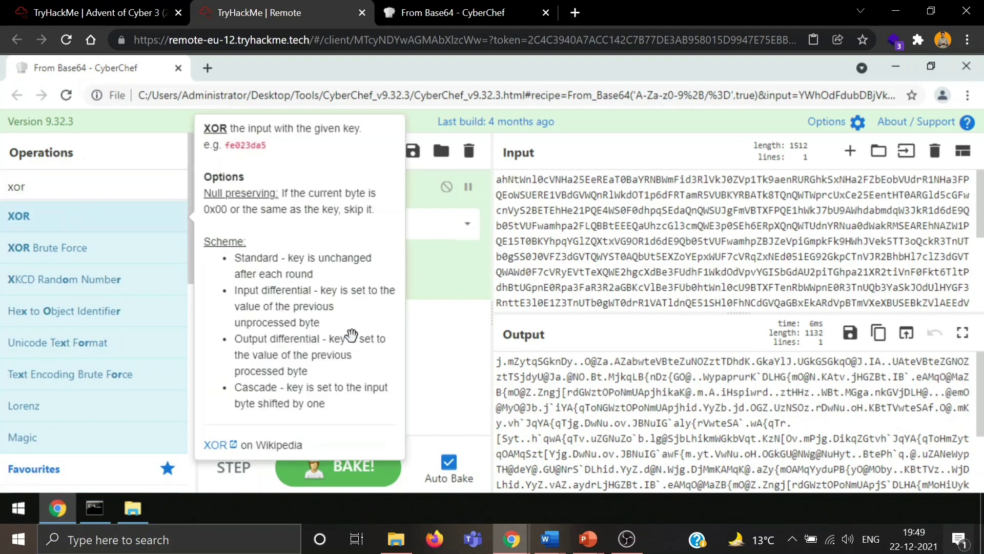
pyautogui.moveTo(21, 216); pyautogui.dragTo(351, 339)
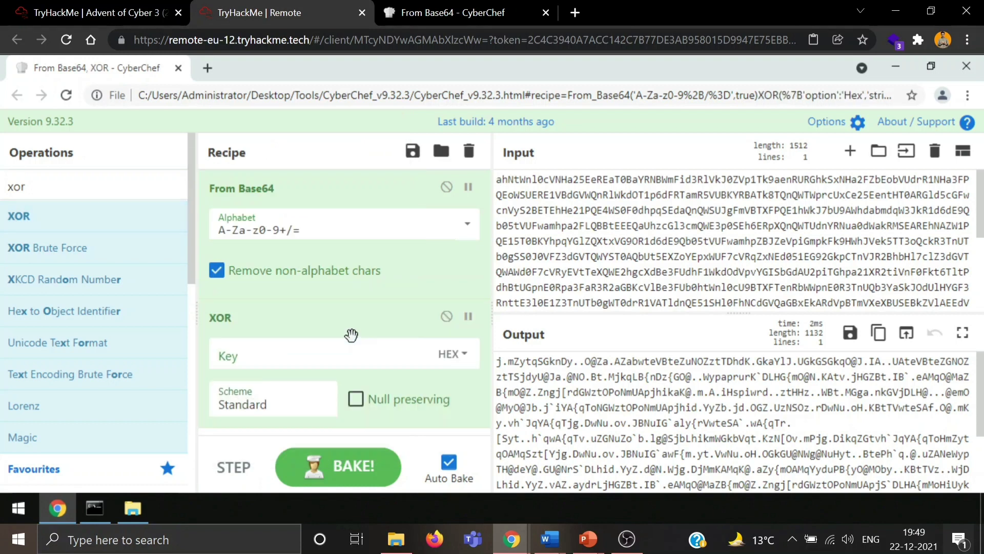
pyautogui.click(309, 368)
pyautogui.write('35')
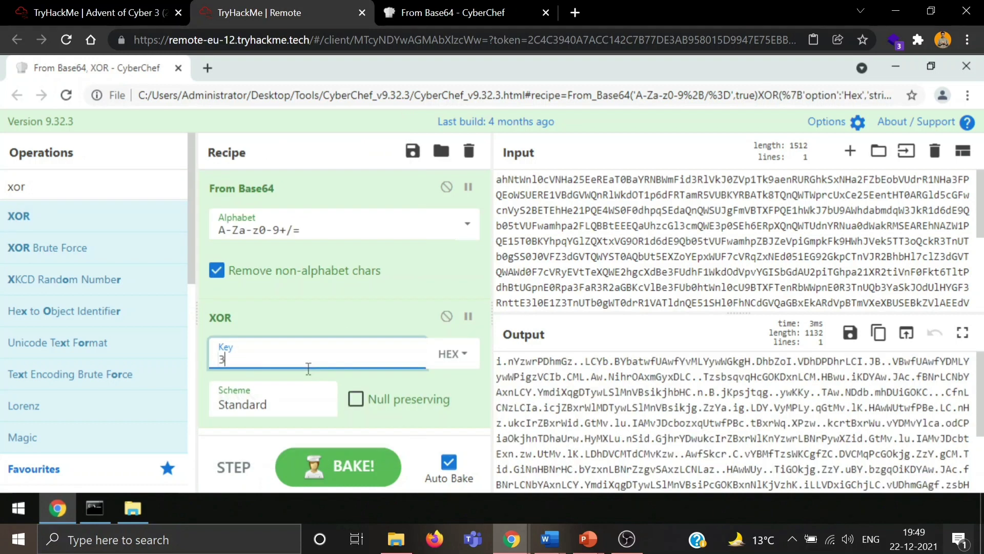
pyautogui.click(468, 359)
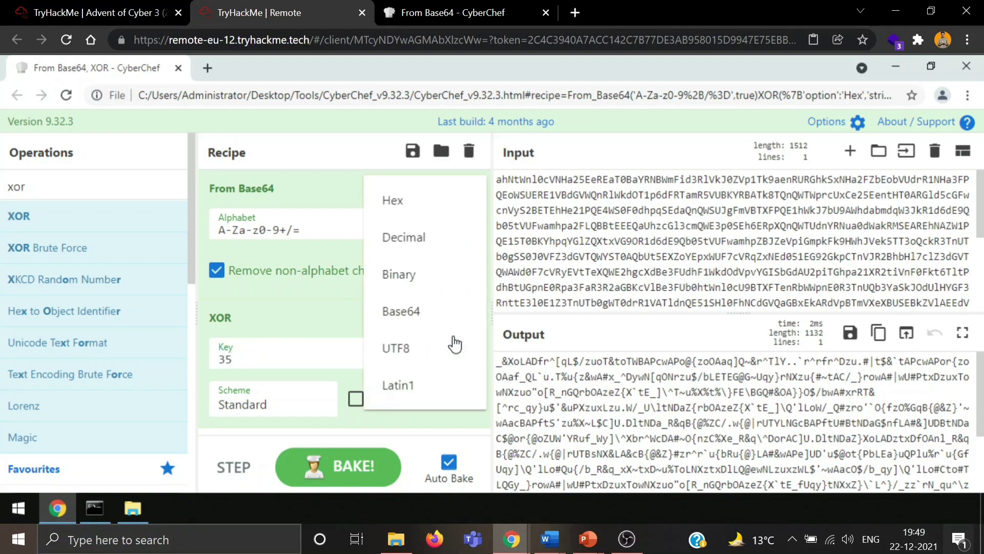
pyautogui.click(408, 240)
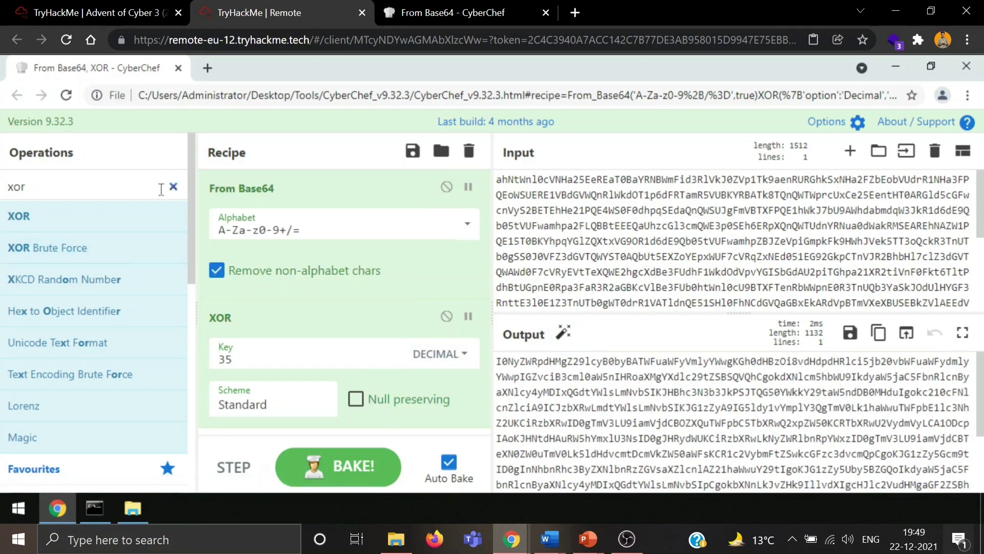
# Clear the xor search and apply CyberChef's suggested second From Base64 decode
pyautogui.click(161, 188)
pyautogui.press('BackSpace')
pyautogui.press('BackSpace')
pyautogui.press('BackSpace')
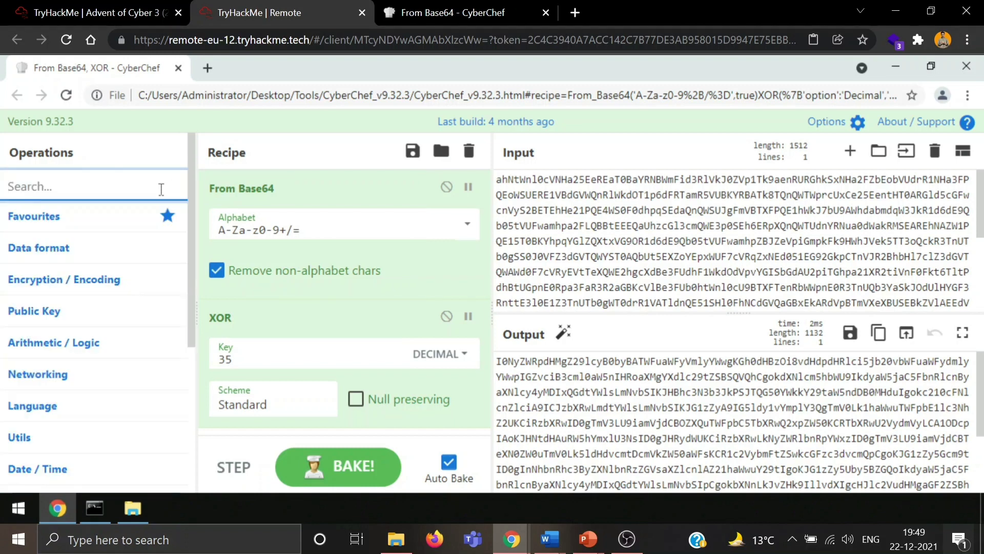
pyautogui.moveTo(562, 344)
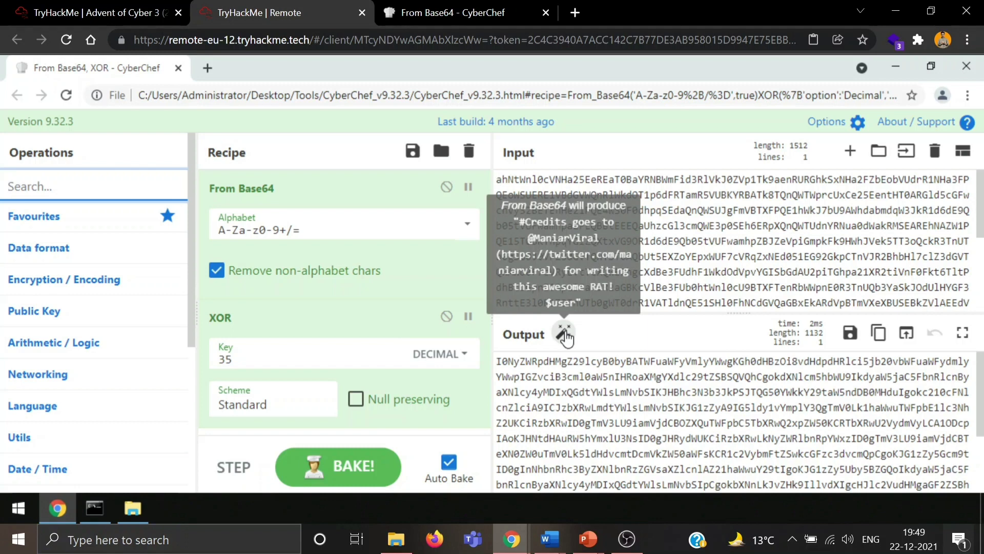
pyautogui.click(565, 336)
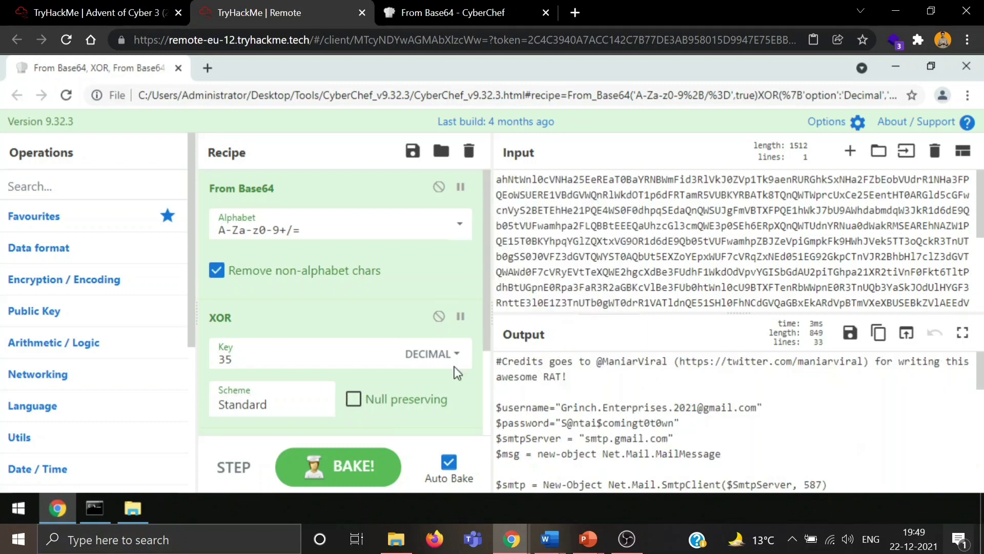
# Enlarge the Output pane to read the decoded mail script, then return to the Advent of Cyber tab
pyautogui.scroll(-3, 360, 345)
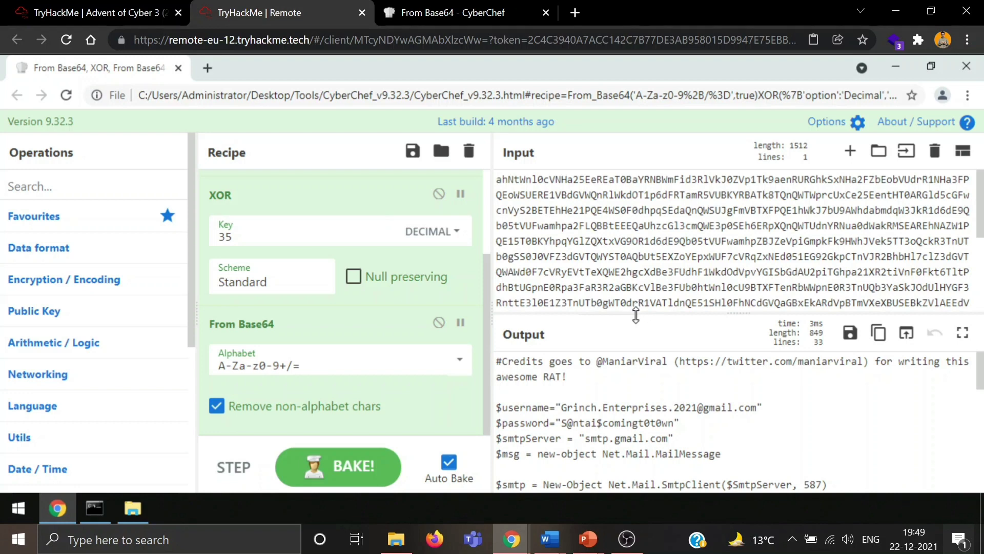
pyautogui.moveTo(640, 313); pyautogui.dragTo(634, 226)
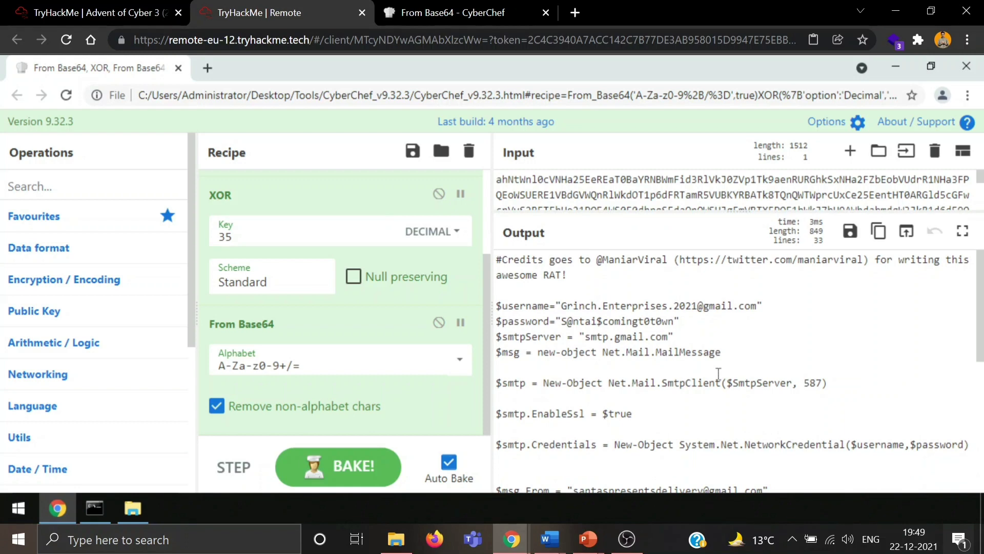
pyautogui.scroll(-3, 719, 373)
pyautogui.scroll(3, 719, 374)
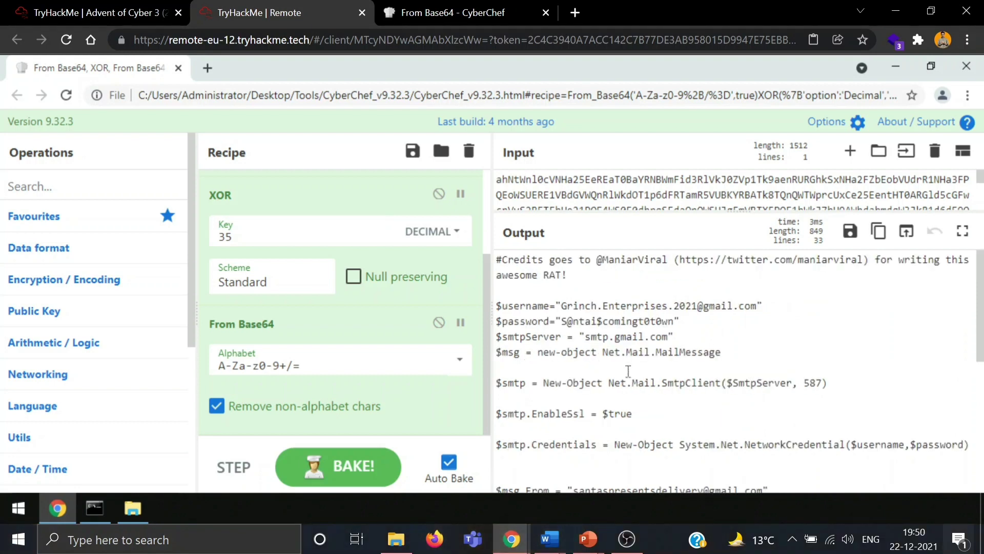
pyautogui.scroll(-5, 628, 371)
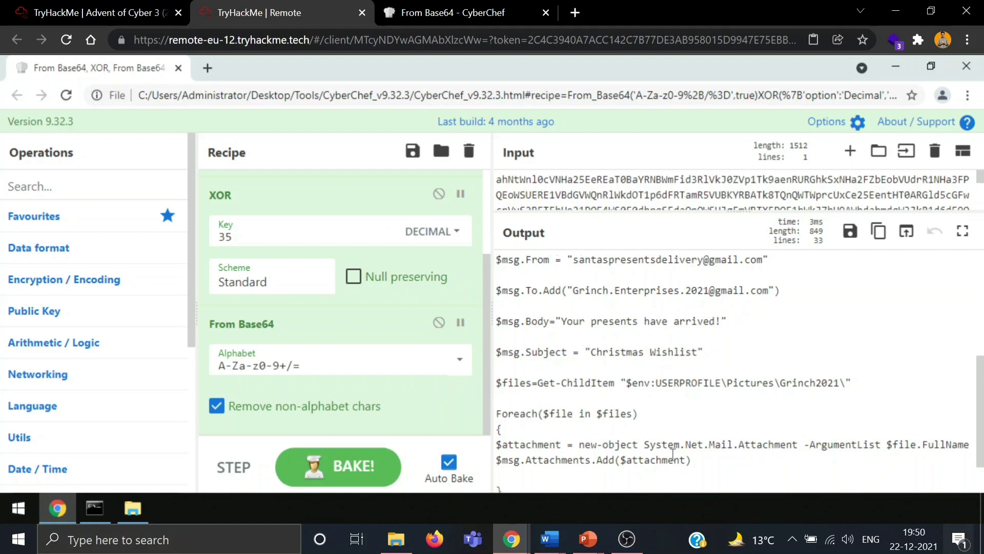
pyautogui.scroll(-1, 673, 454)
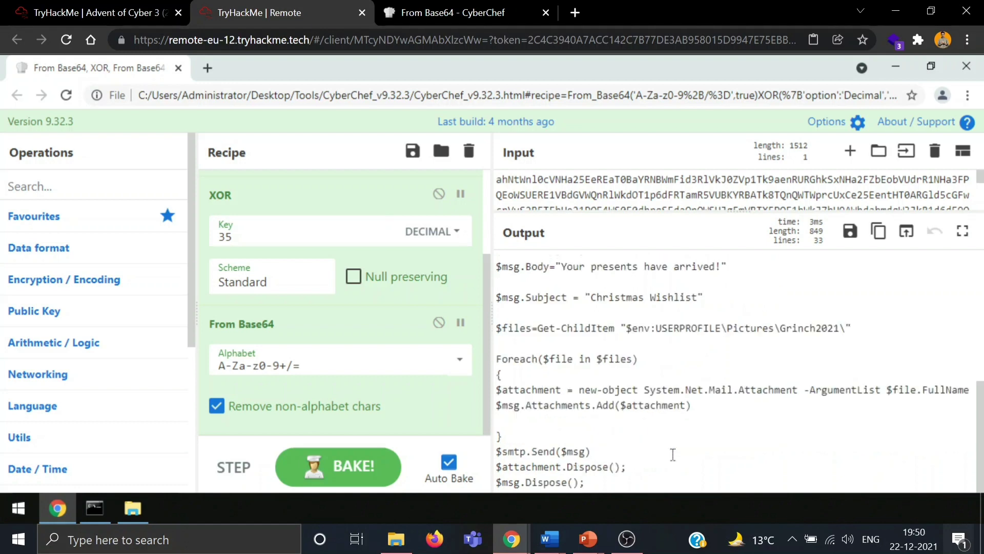
pyautogui.click(165, 7)
pyautogui.scroll(-20, 238, 310)
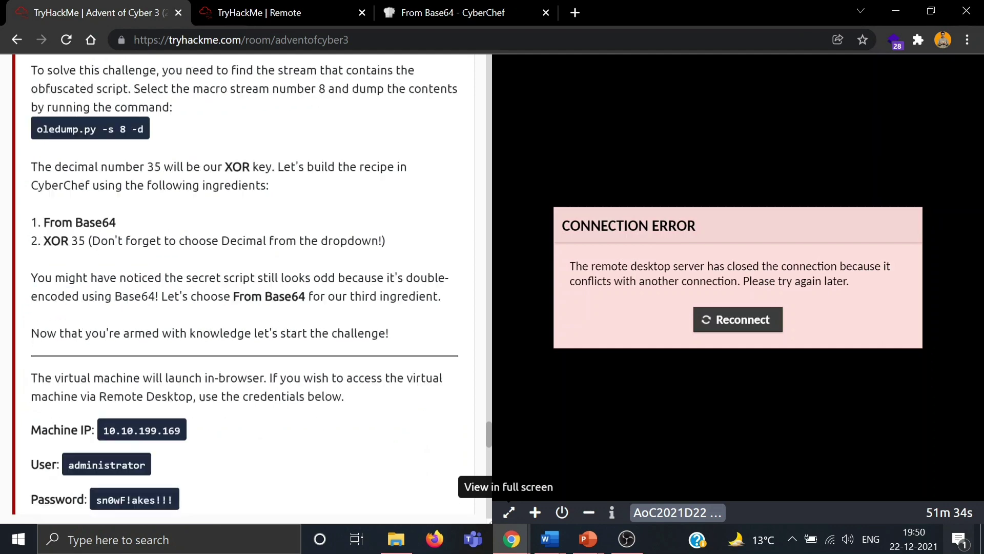
# Select the Grinch Enterprises e-mail address in CyberChef's decoded script
pyautogui.scroll(1, 238, 310)
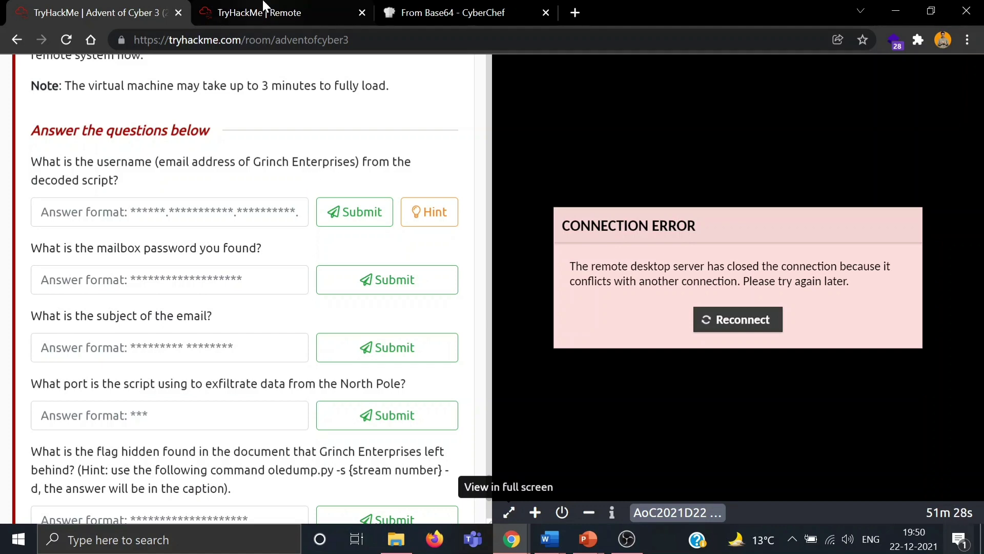
pyautogui.click(264, 7)
pyautogui.scroll(5, 574, 368)
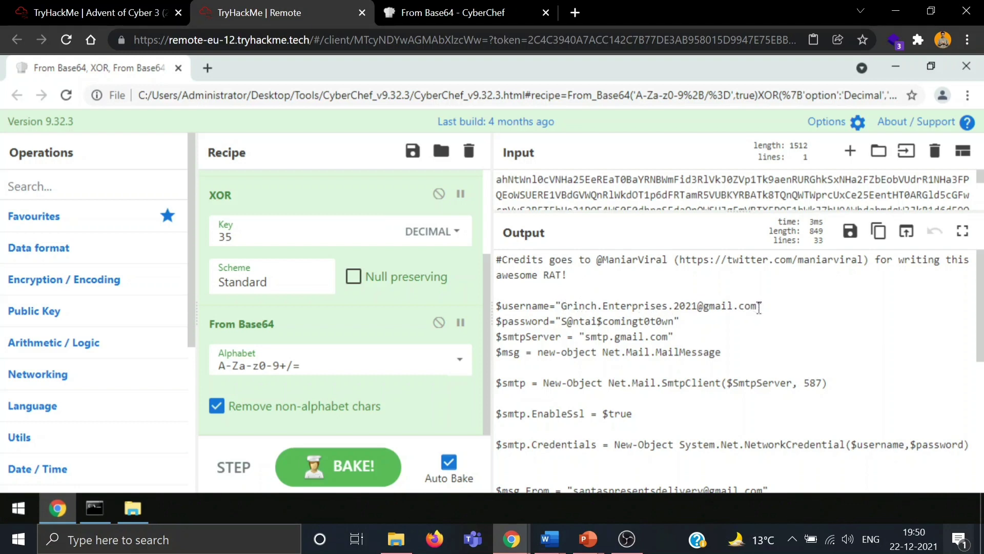
pyautogui.moveTo(757, 306); pyautogui.dragTo(496, 290)
pyautogui.moveTo(571, 302); pyautogui.dragTo(562, 306)
pyautogui.hotkey('ctrl', 'c')
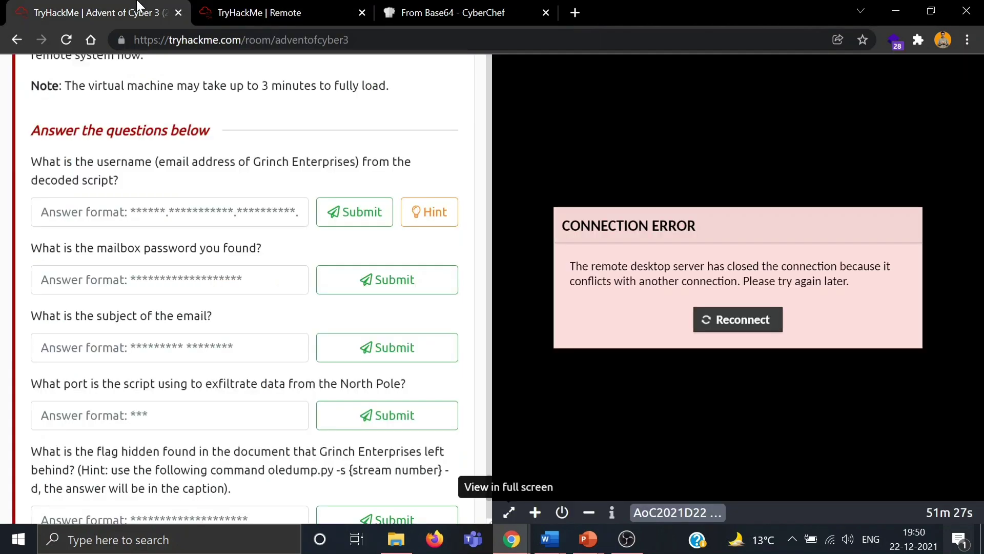
# Submit the e-mail address as the username answer, then select the password value in the script
pyautogui.click(140, 11)
pyautogui.click(142, 197)
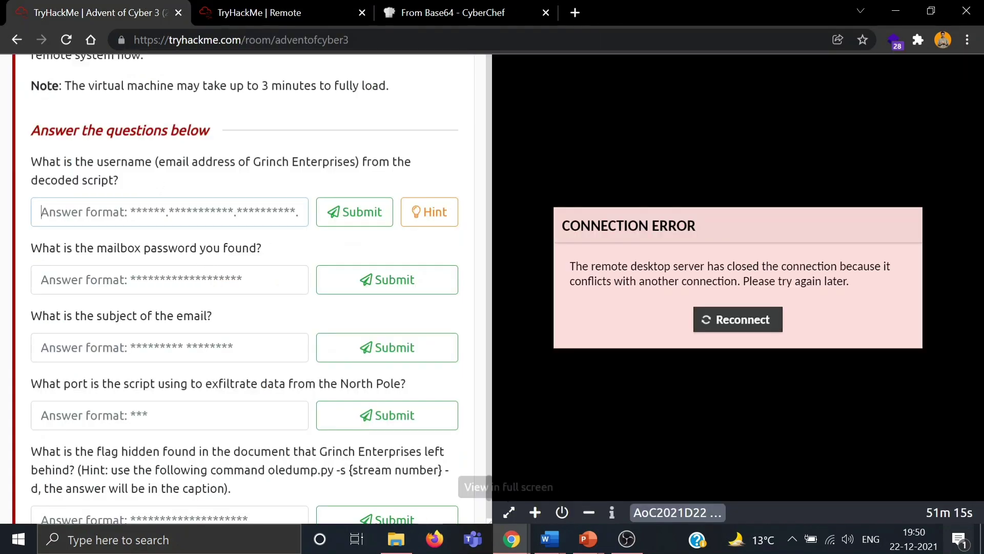
pyautogui.hotkey('ctrl', 'v')
pyautogui.press('Return')
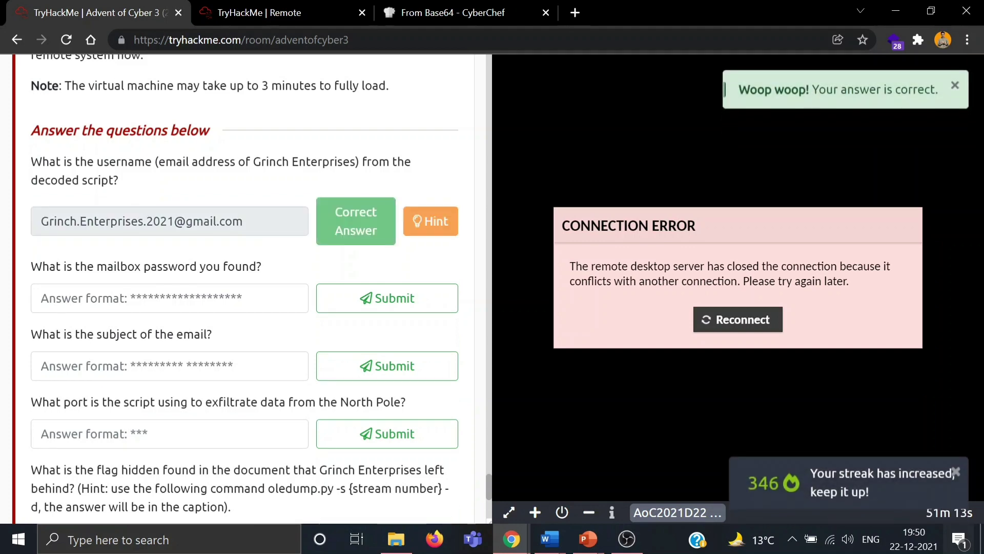
pyautogui.click(280, 6)
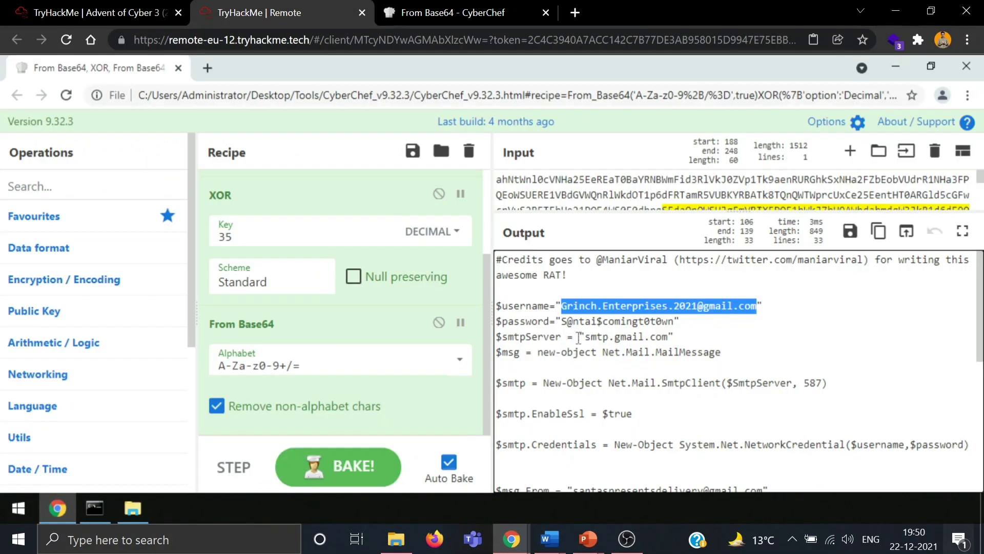
pyautogui.moveTo(560, 321); pyautogui.dragTo(674, 321)
pyautogui.hotkey('ctrl', 'c')
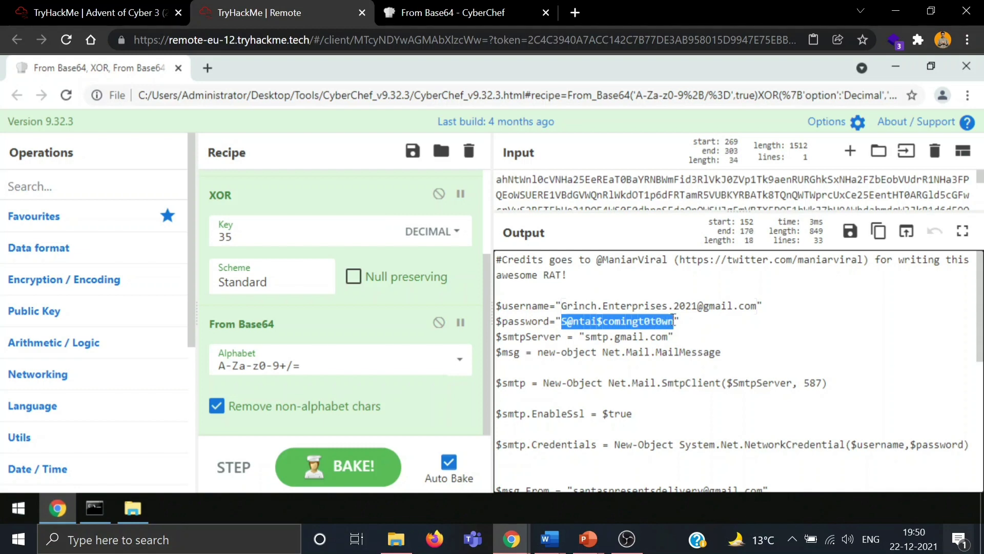
# Paste and submit the copied mailbox password as the answer
pyautogui.click(109, 6)
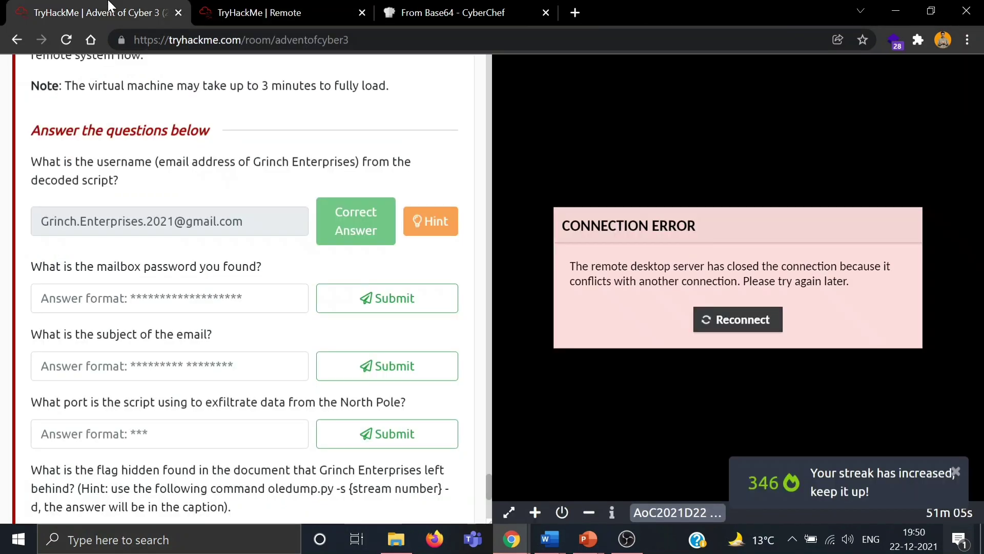
pyautogui.click(191, 302)
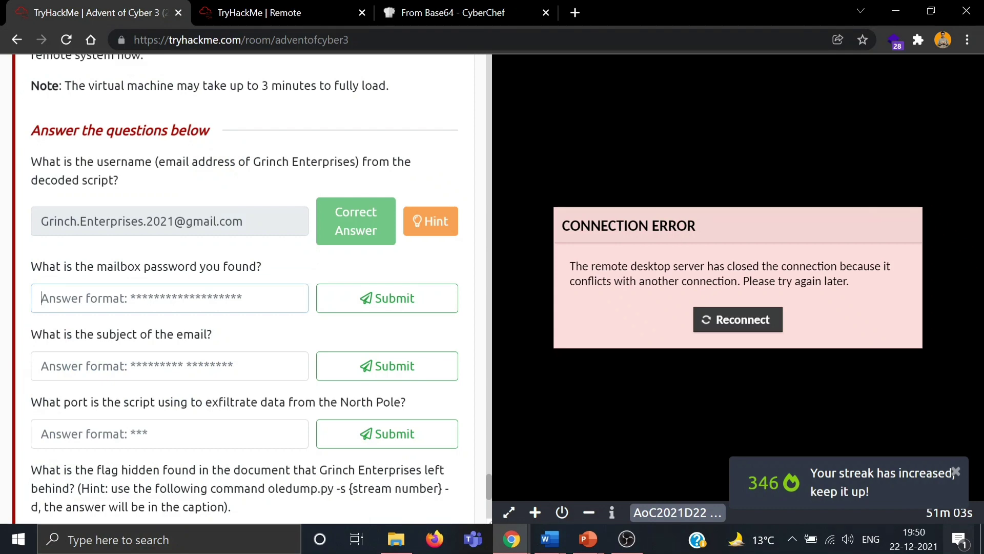
pyautogui.hotkey('ctrl', 'v')
pyautogui.press('Return')
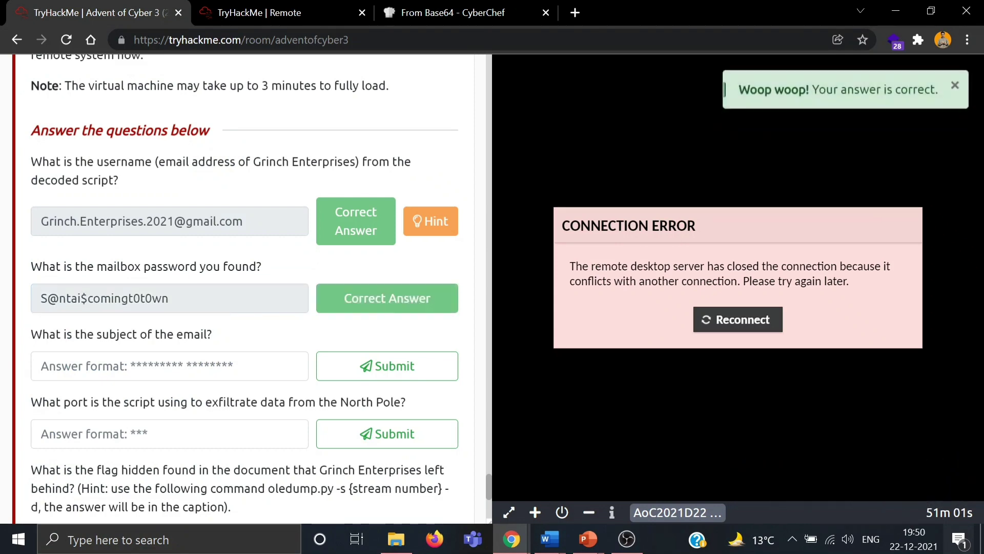
# Copy the email subject 'Christmas Wishlist' from the script and submit it as the answer
pyautogui.click(280, 11)
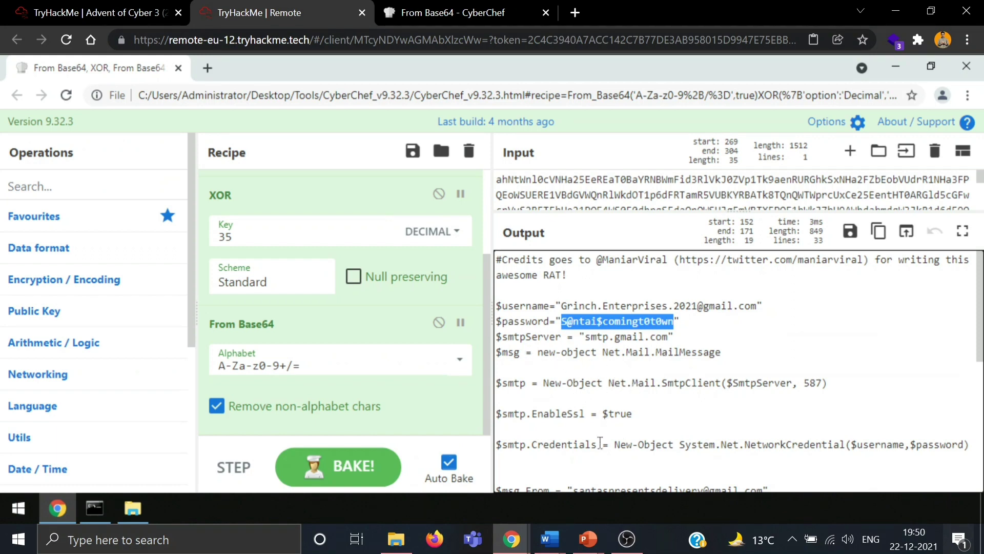
pyautogui.scroll(-1, 600, 444)
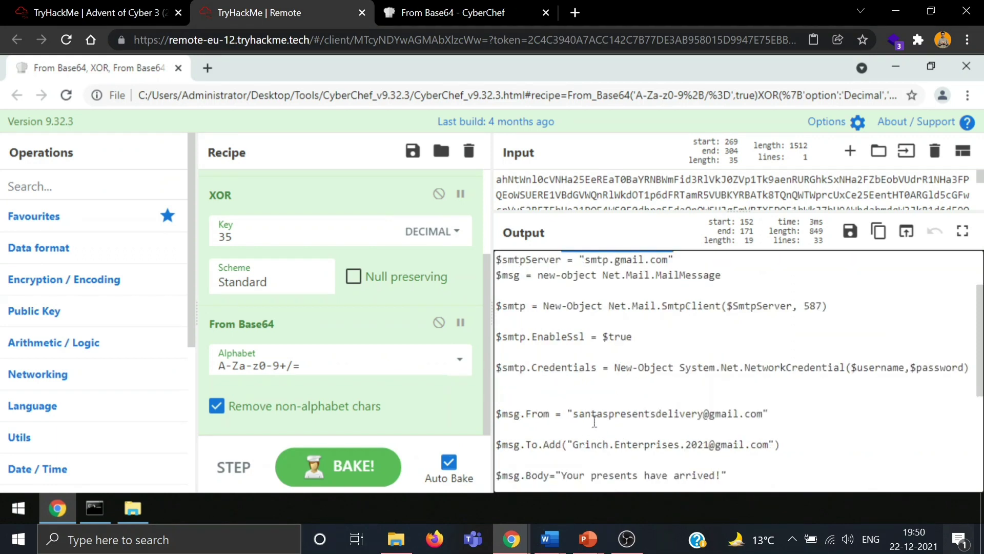
pyautogui.scroll(-2, 603, 421)
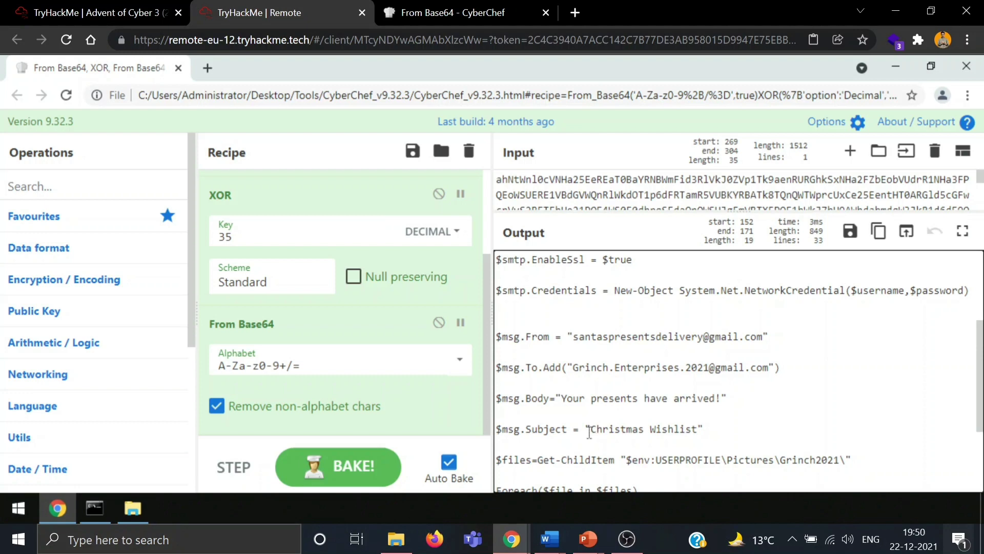
pyautogui.moveTo(591, 429); pyautogui.dragTo(700, 431)
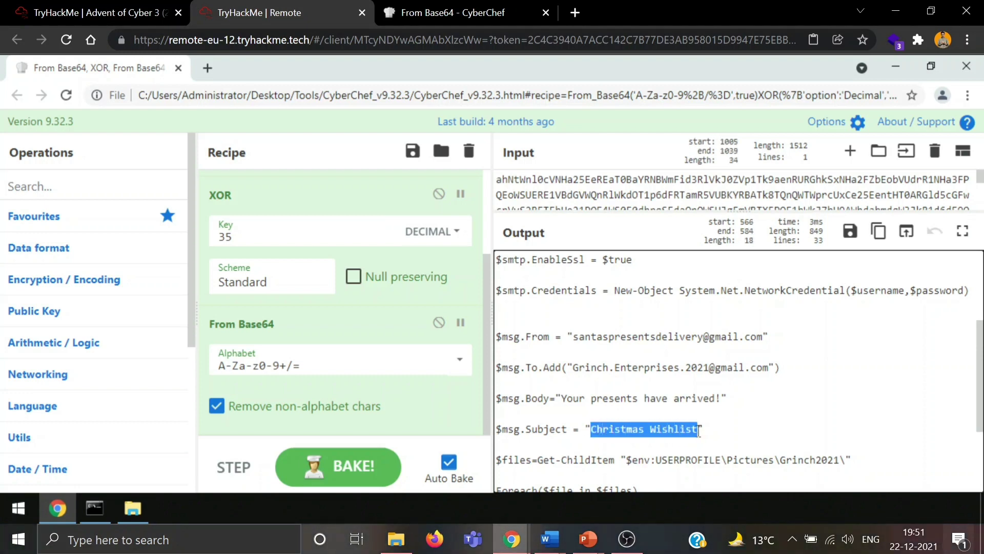
pyautogui.click(75, 15)
pyautogui.click(239, 365)
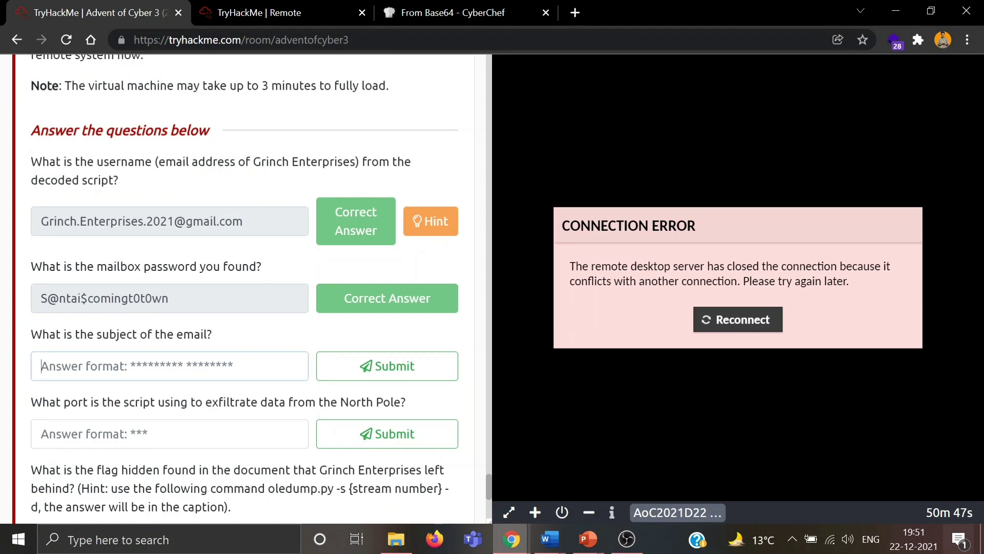
pyautogui.write('Christmas Wishlist')
pyautogui.press('Return')
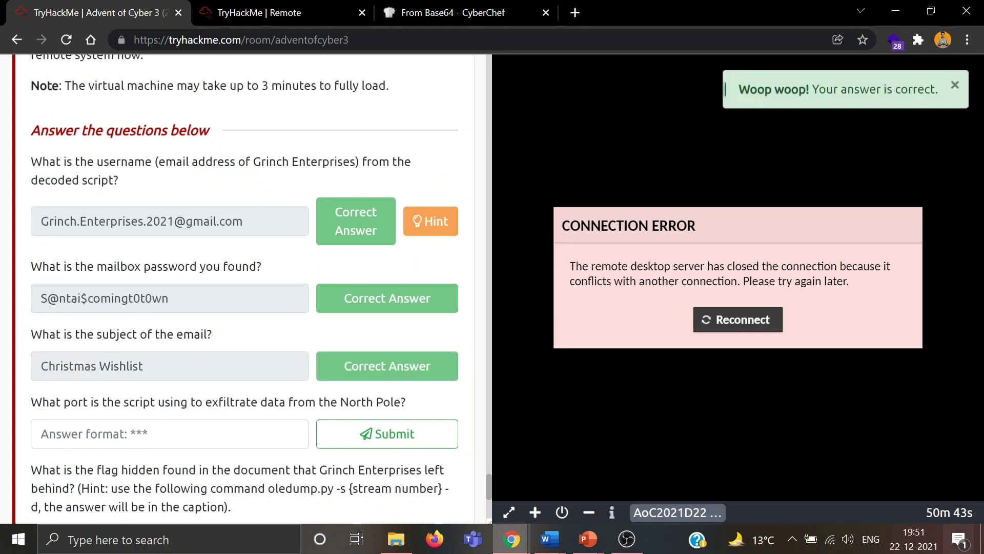
# Locate and select the port number 587 in the decoded script
pyautogui.click(293, 3)
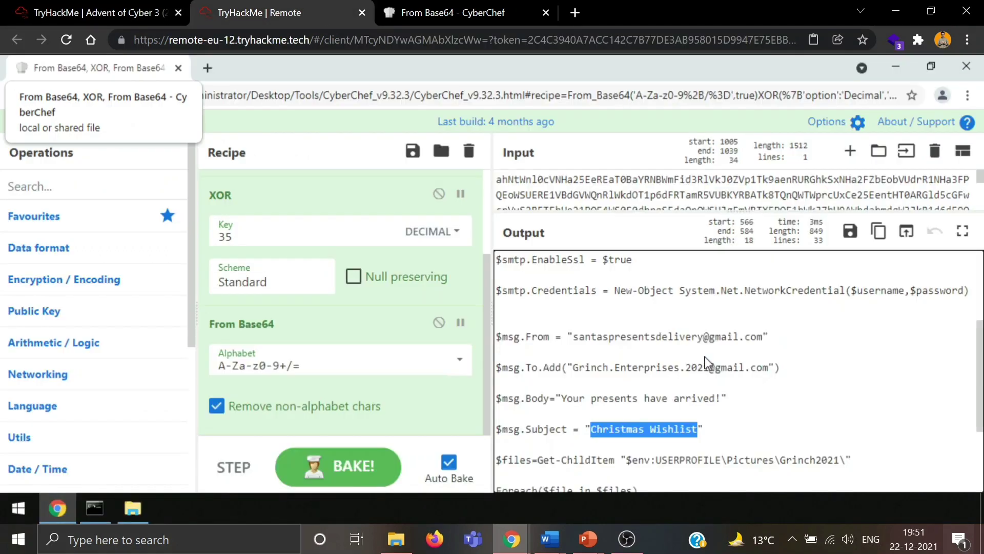
pyautogui.scroll(-2, 689, 380)
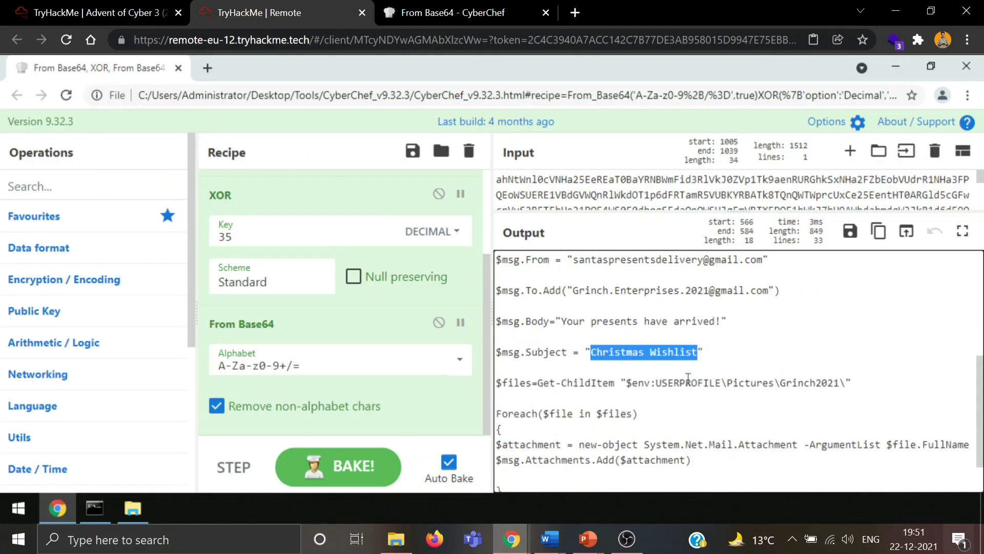
pyautogui.scroll(-2, 689, 377)
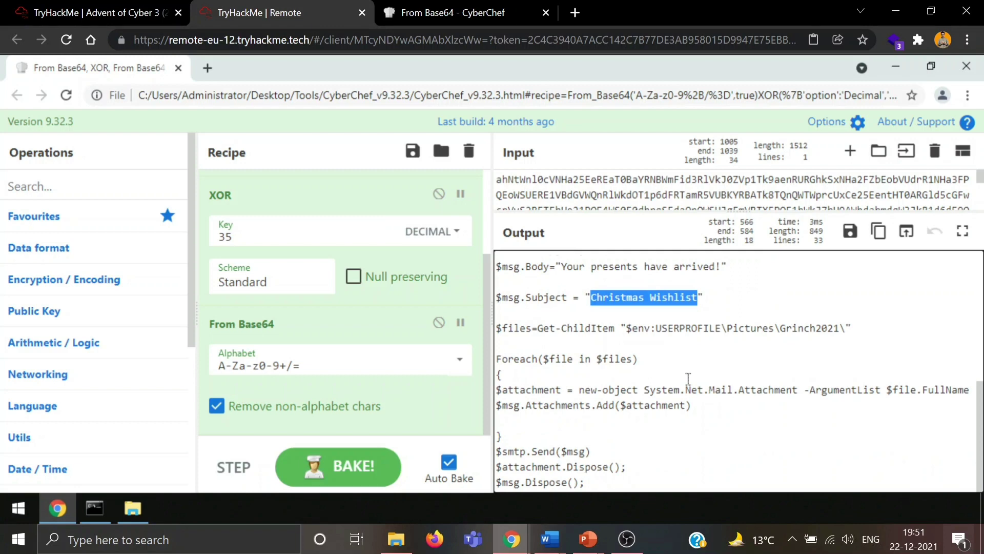
pyautogui.scroll(4, 688, 380)
pyautogui.scroll(4, 688, 379)
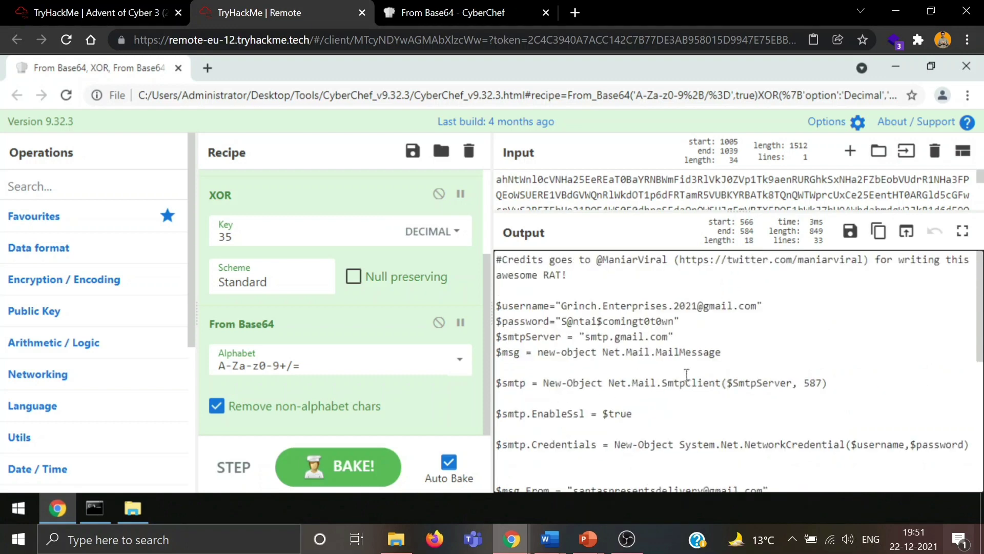
pyautogui.doubleClick(810, 382)
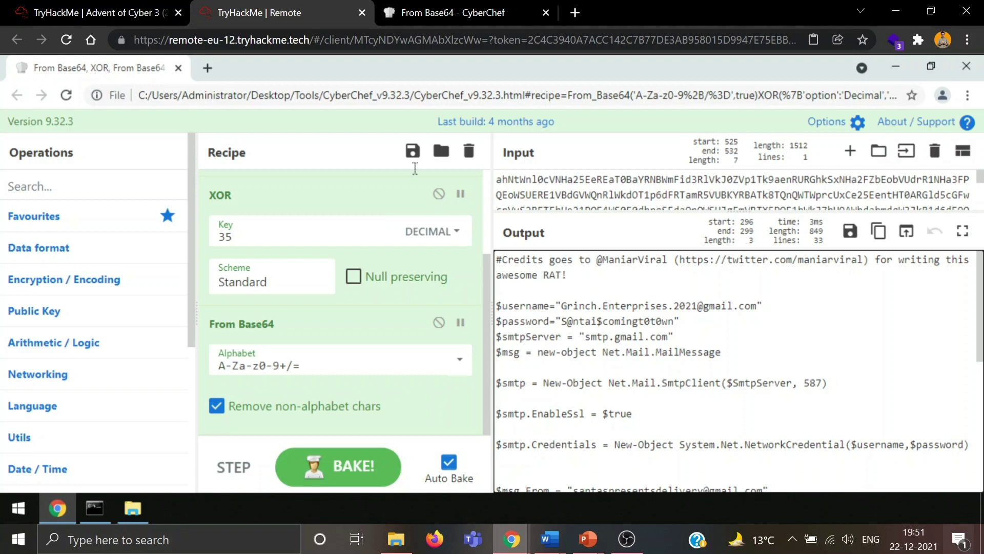
# Submit 587 as the exfiltration port answer and scroll down to the flag questions
pyautogui.click(69, 10)
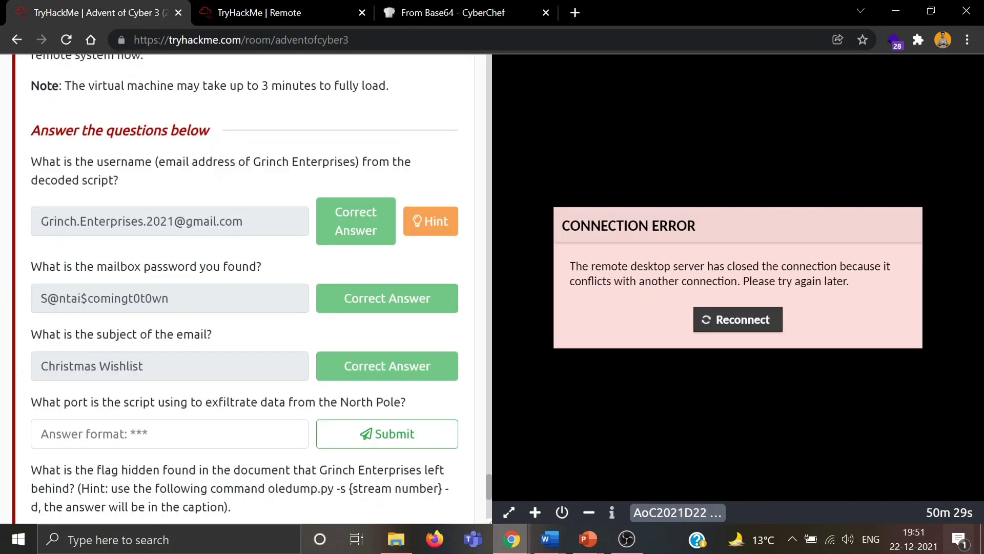
pyautogui.write('587')
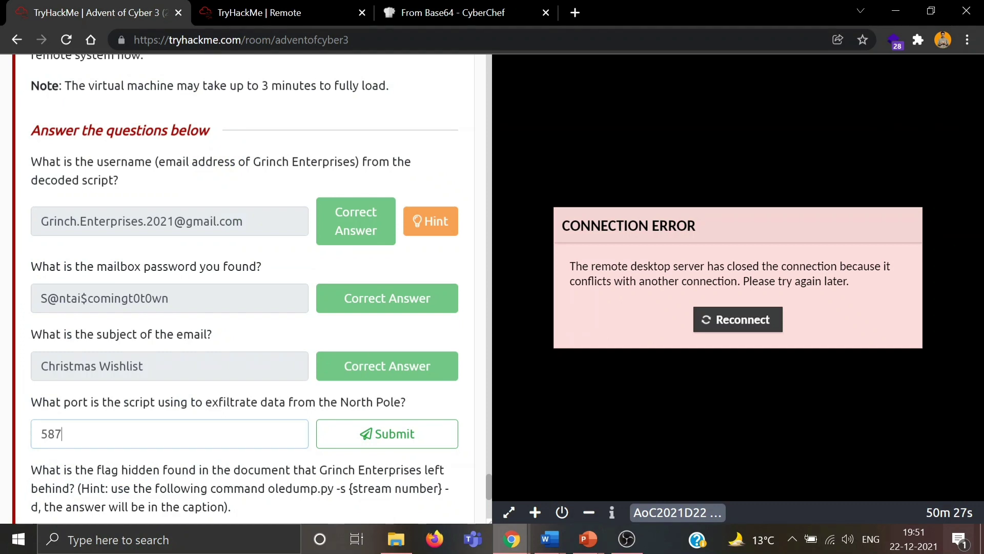
pyautogui.press('Return')
pyautogui.scroll(-3, 241, 438)
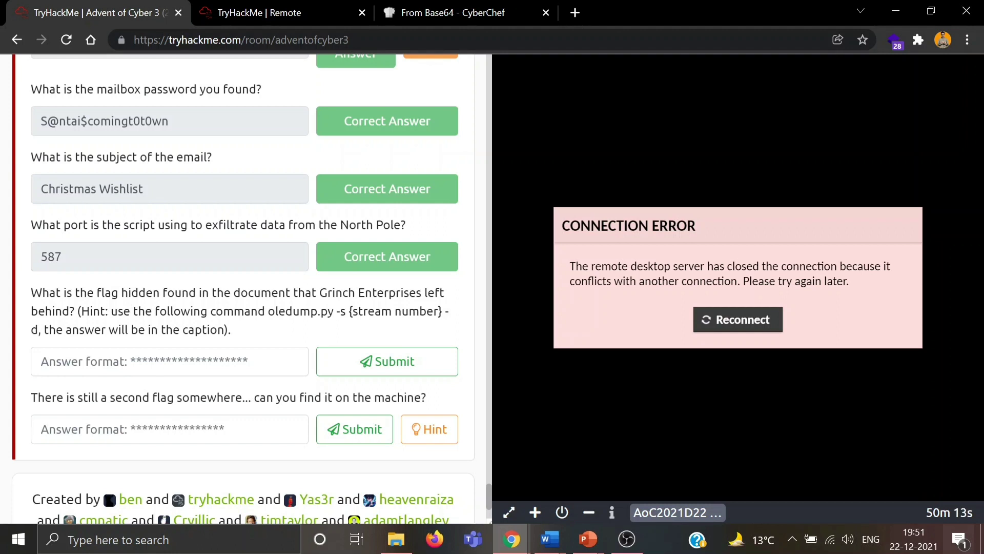
# Review the decoded script in CyberChef's Output, then bring the oledump Command Prompt forward
pyautogui.click(268, 10)
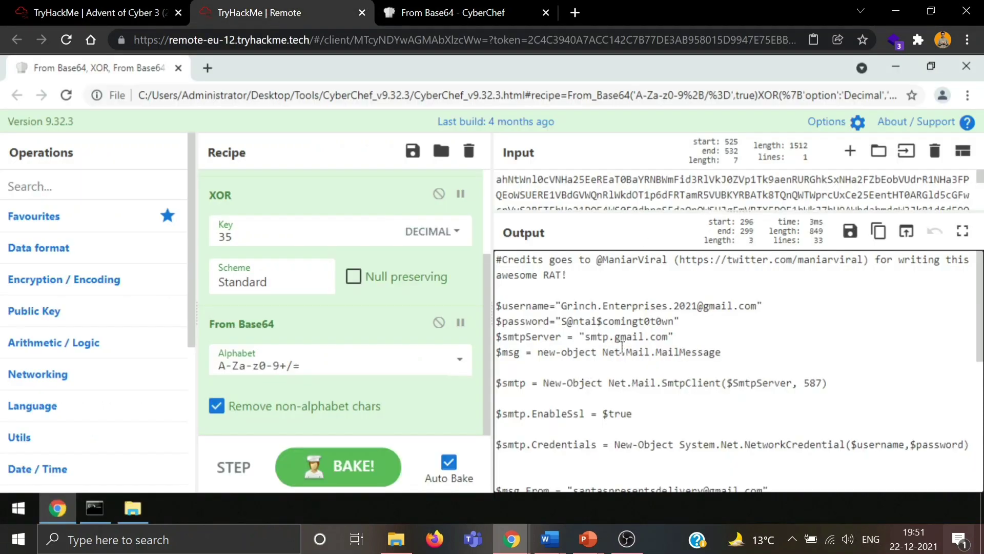
pyautogui.scroll(-2, 622, 348)
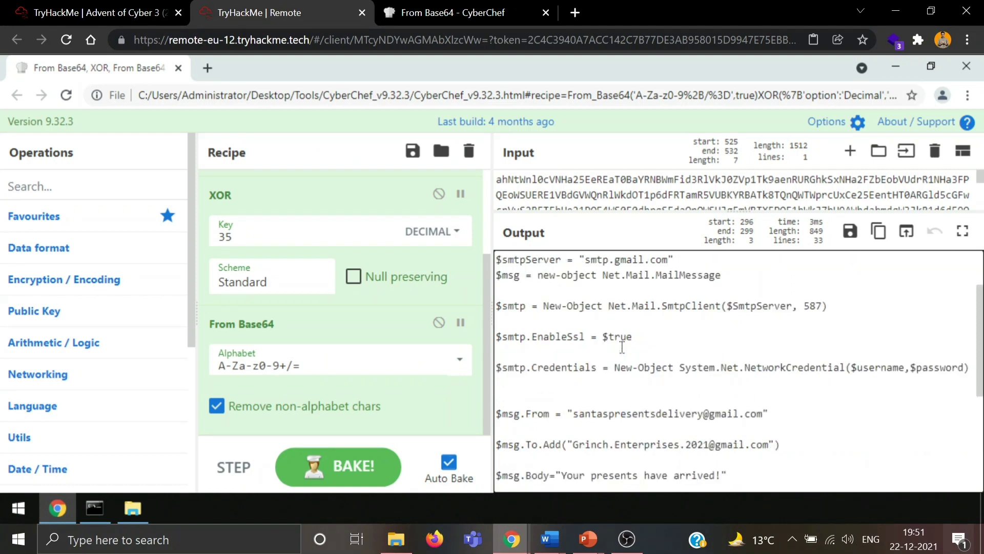
pyautogui.scroll(-5, 622, 348)
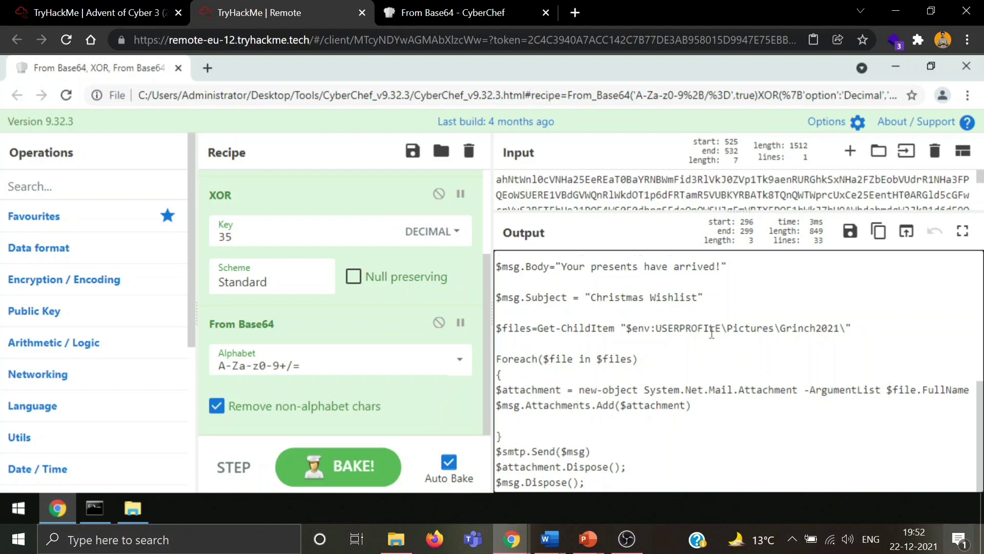
pyautogui.scroll(3, 712, 334)
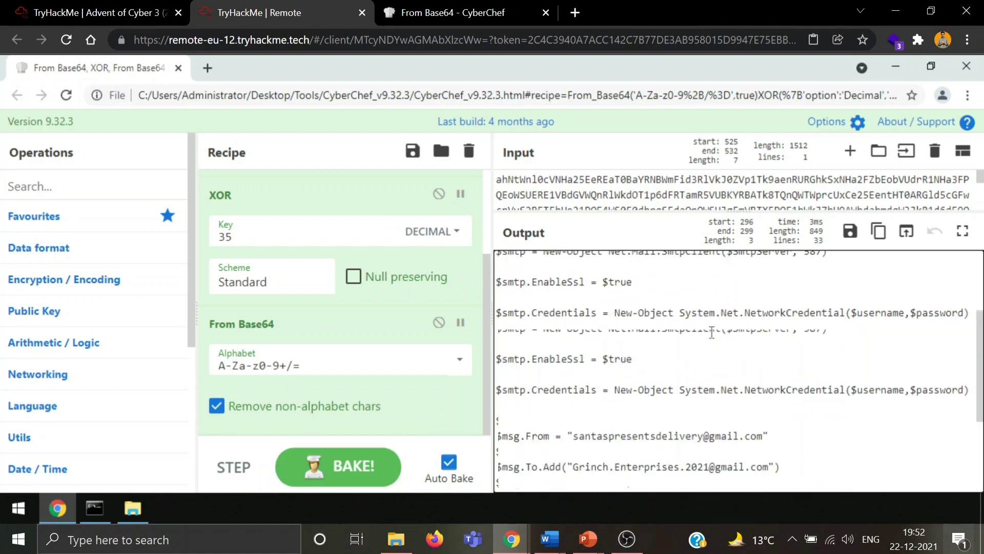
pyautogui.scroll(3, 711, 332)
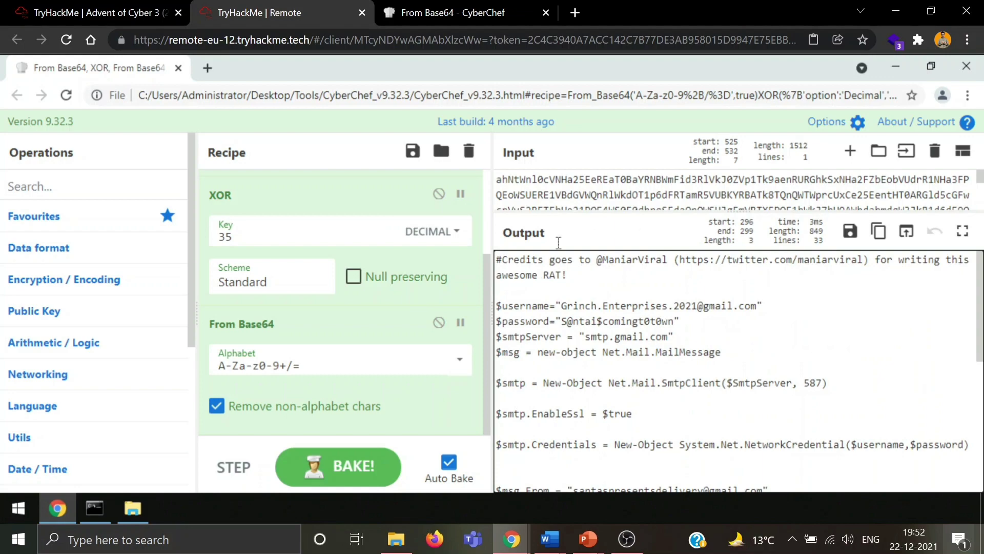
pyautogui.click(91, 508)
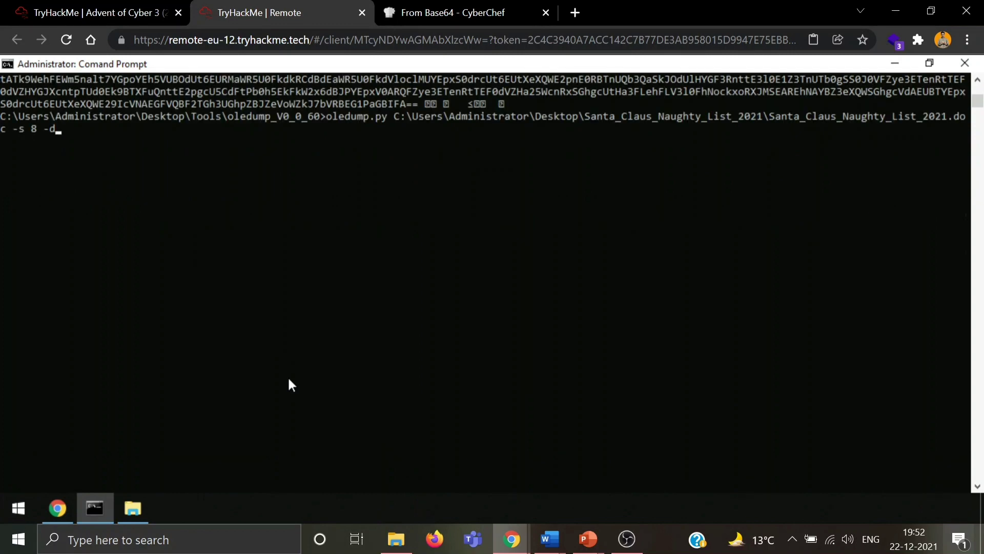
# List the document's OLE streams with oledump.py, then dump stream 4
pyautogui.press('Left')
pyautogui.press('Left')
pyautogui.press('Left')
pyautogui.press('BackSpace')
pyautogui.press('BackSpace')
pyautogui.press('BackSpace')
pyautogui.press('BackSpace')
pyautogui.press('Return')
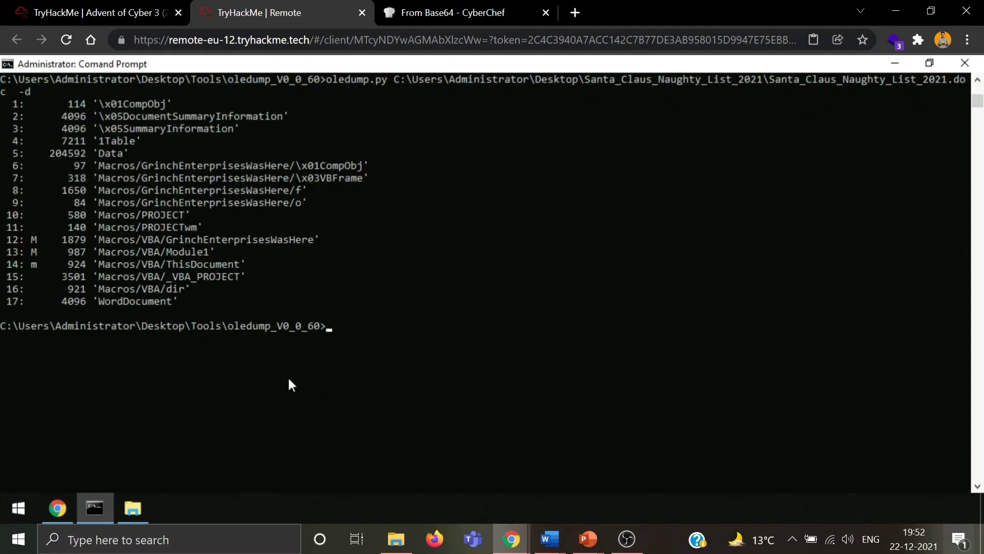
pyautogui.scroll(1, 255, 304)
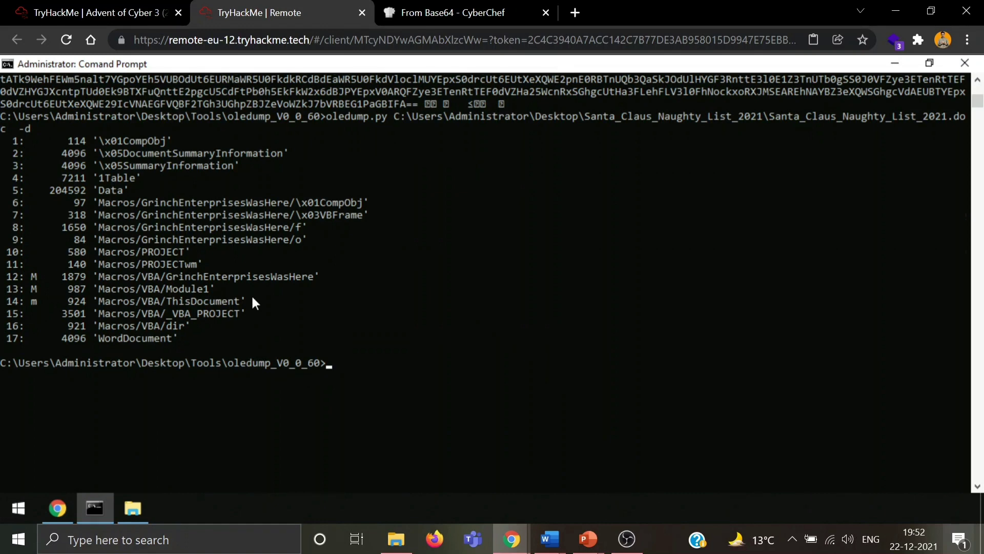
pyautogui.press('Up')
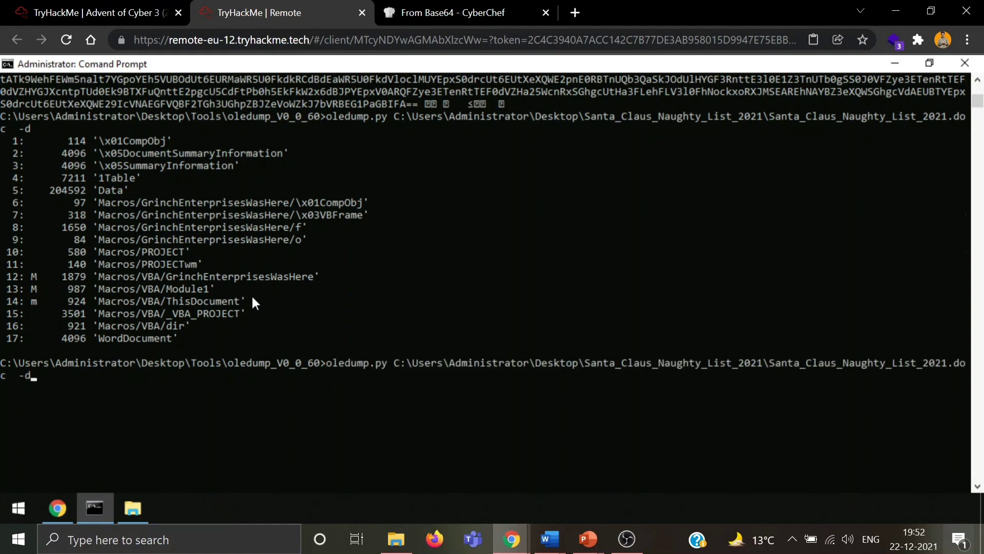
pyautogui.write('-s 4')
pyautogui.press('Return')
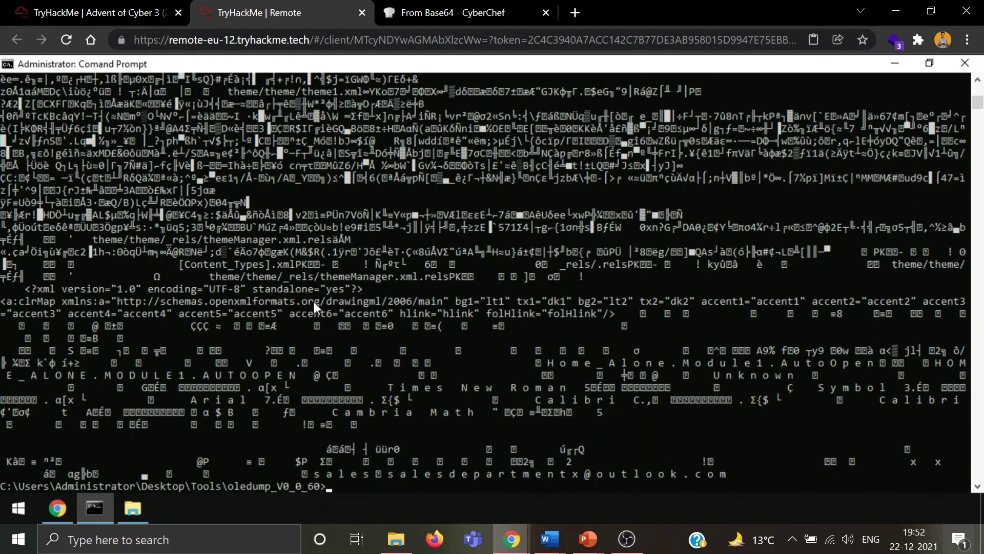
# Clear the console with cls and dump stream 5 of the document
pyautogui.write('cls')
pyautogui.press('Return')
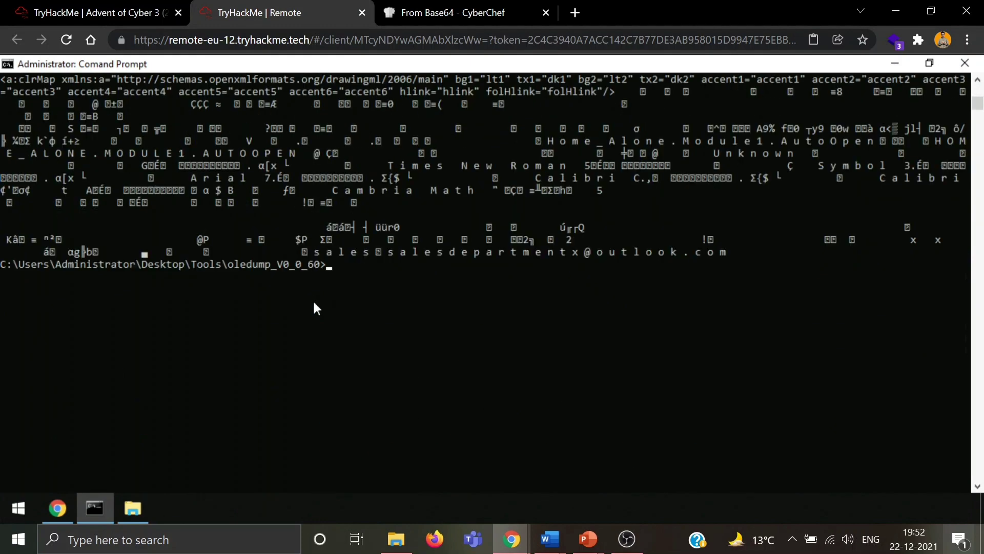
pyautogui.press('Up')
pyautogui.press('Up')
pyautogui.press('BackSpace')
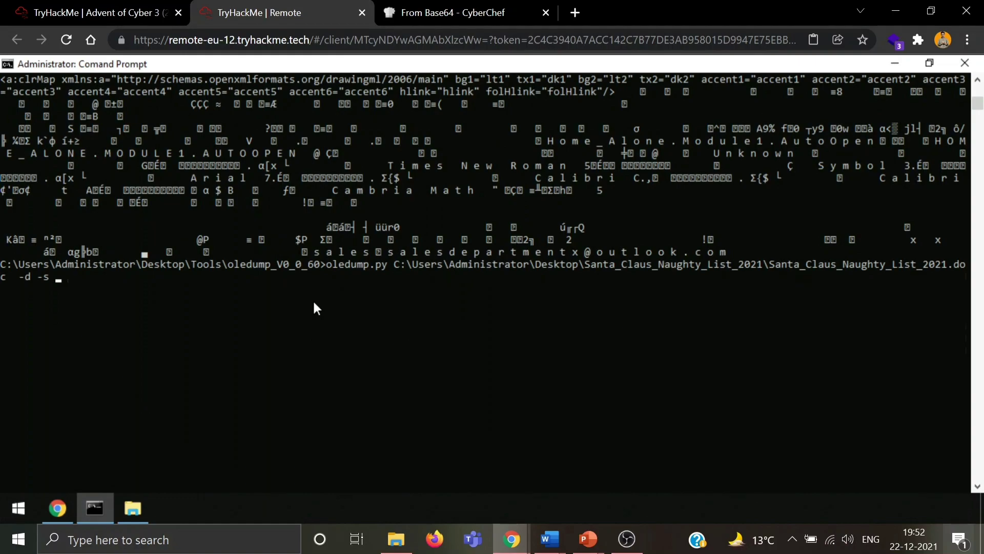
pyautogui.write('5')
pyautogui.press('Return')
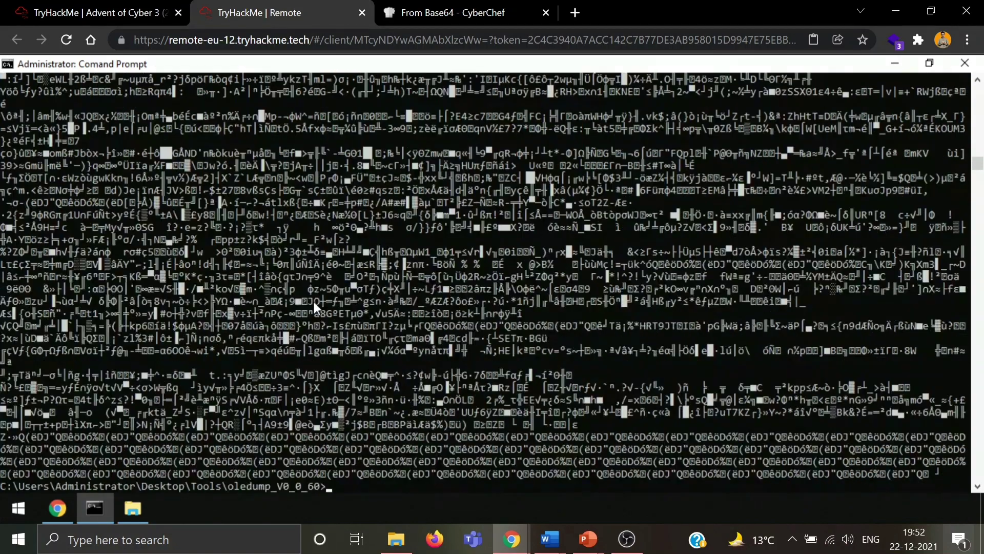
# Review stream 5's output, then dump stream 6 showing the Microsoft Forms 2.0 object
pyautogui.scroll(2, 314, 301)
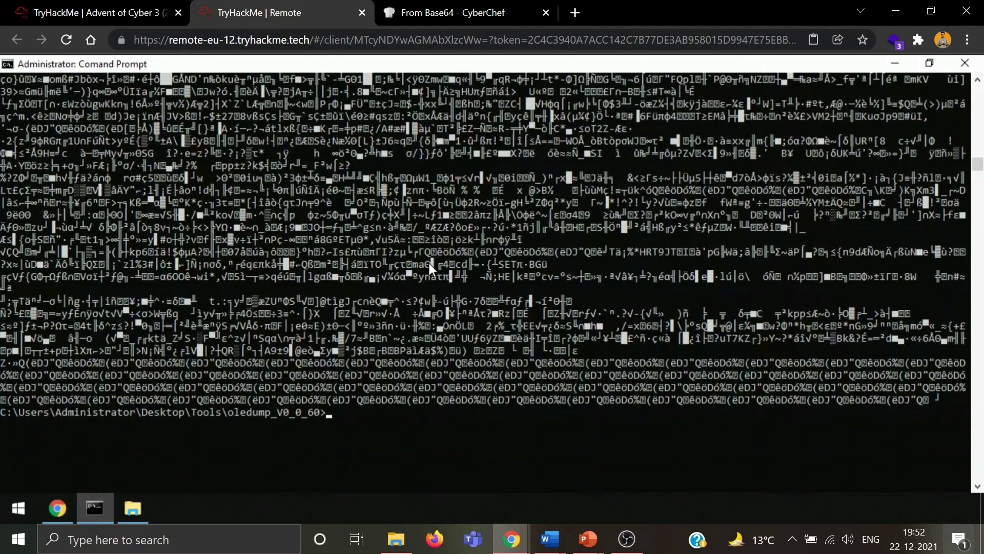
pyautogui.scroll(8, 429, 263)
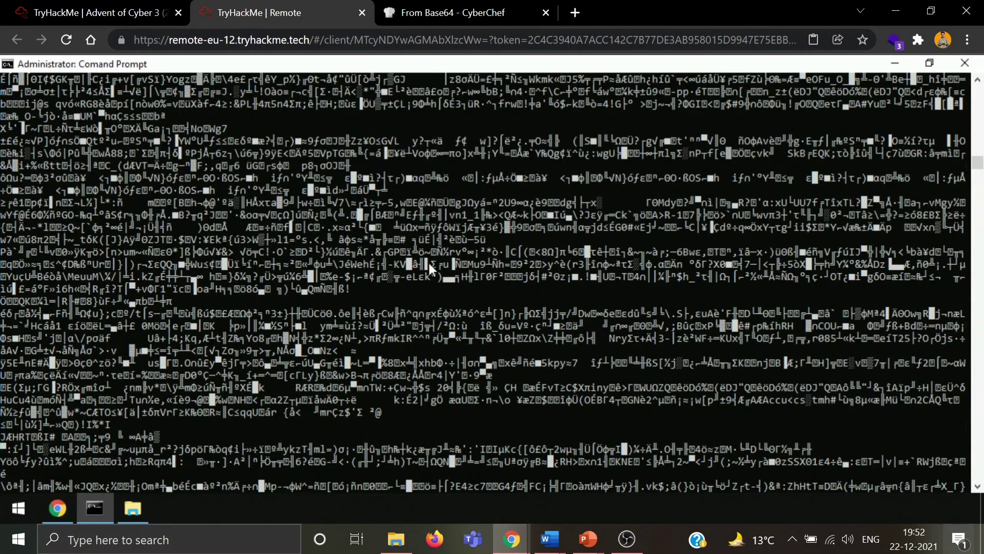
pyautogui.scroll(8, 429, 263)
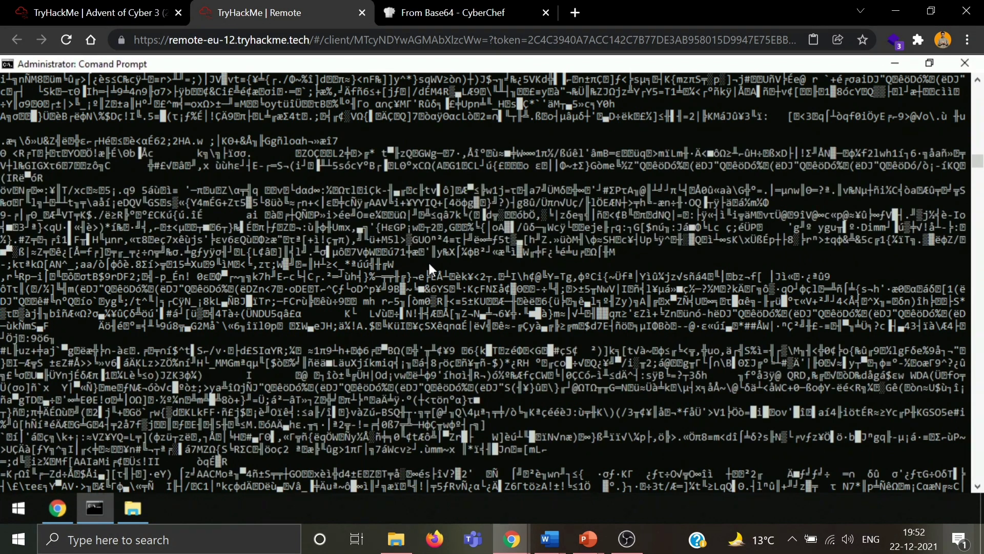
pyautogui.scroll(-5, 429, 263)
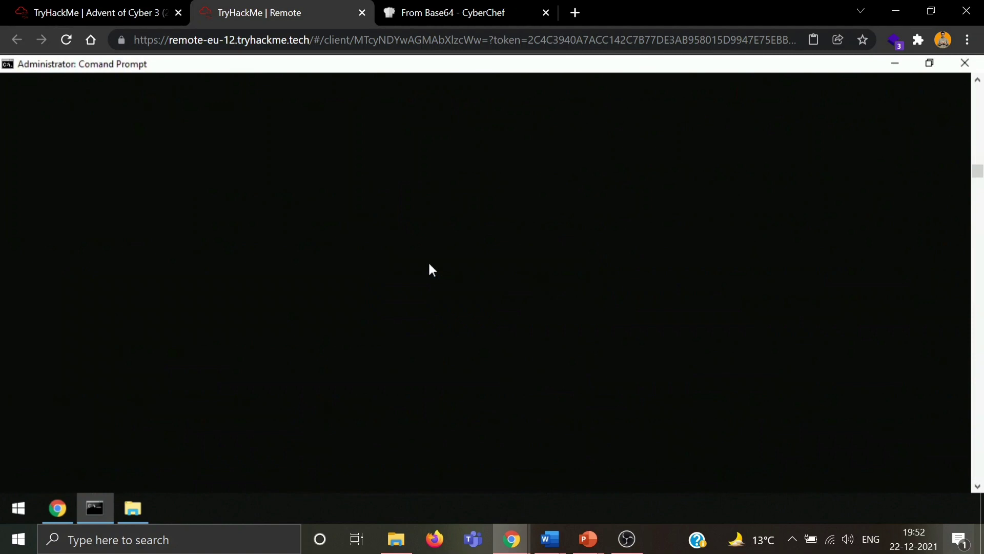
pyautogui.scroll(3, 429, 263)
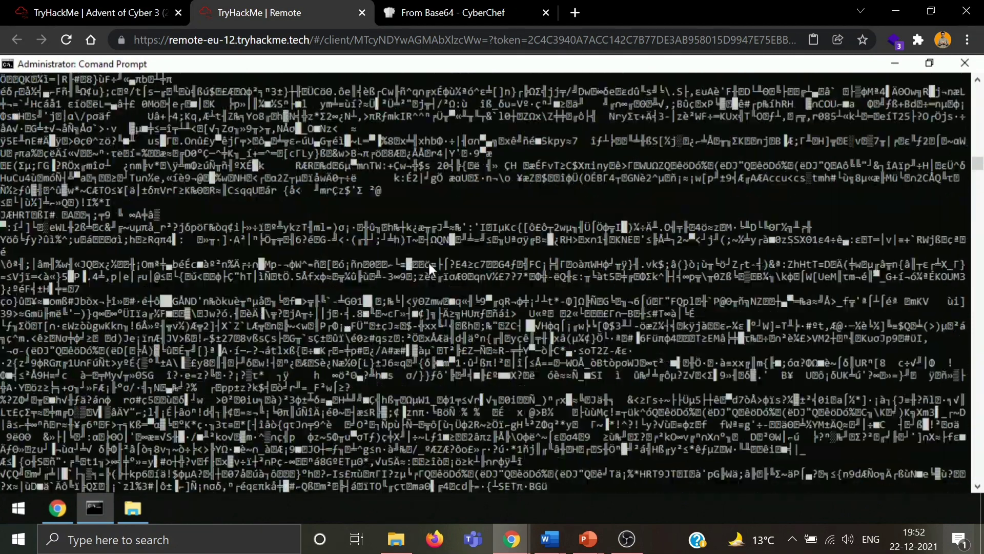
pyautogui.scroll(8, 429, 264)
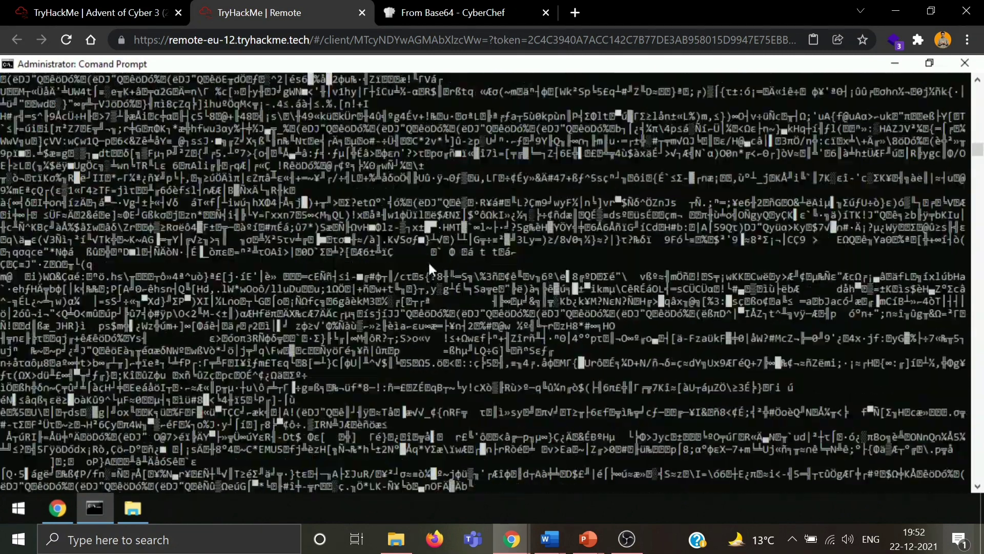
pyautogui.scroll(8, 429, 263)
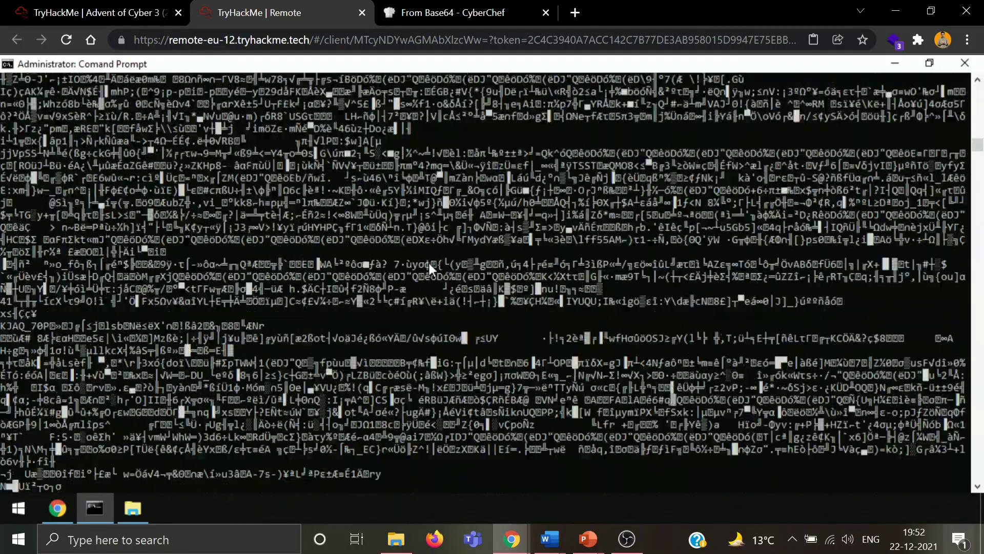
pyautogui.scroll(8, 430, 263)
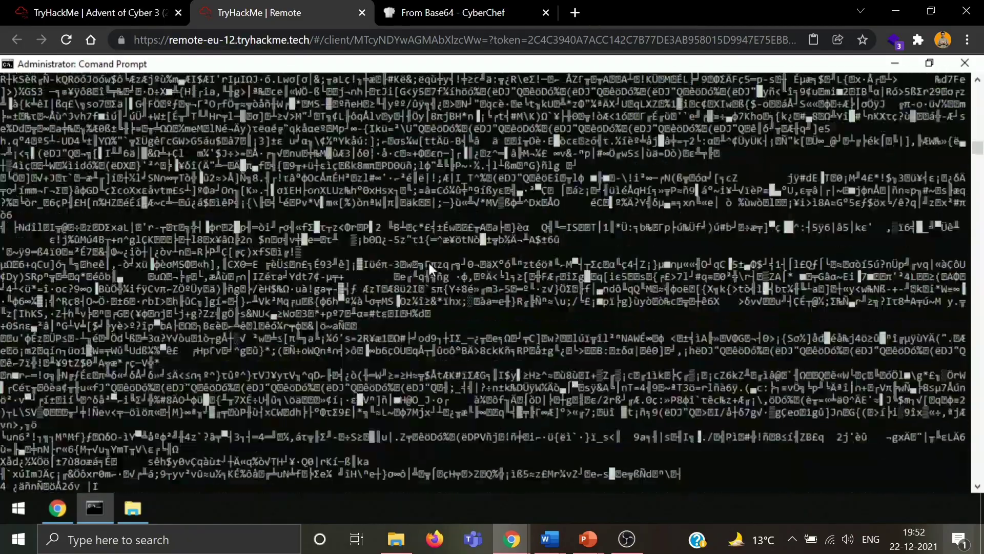
pyautogui.scroll(3, 429, 263)
pyautogui.write('5')
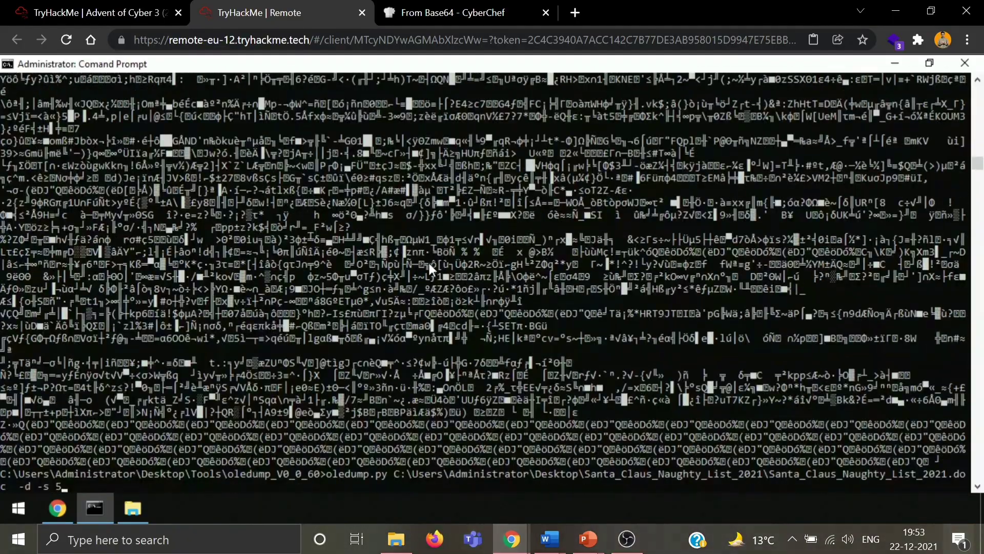
pyautogui.press('BackSpace')
pyautogui.write('6')
pyautogui.press('Return')
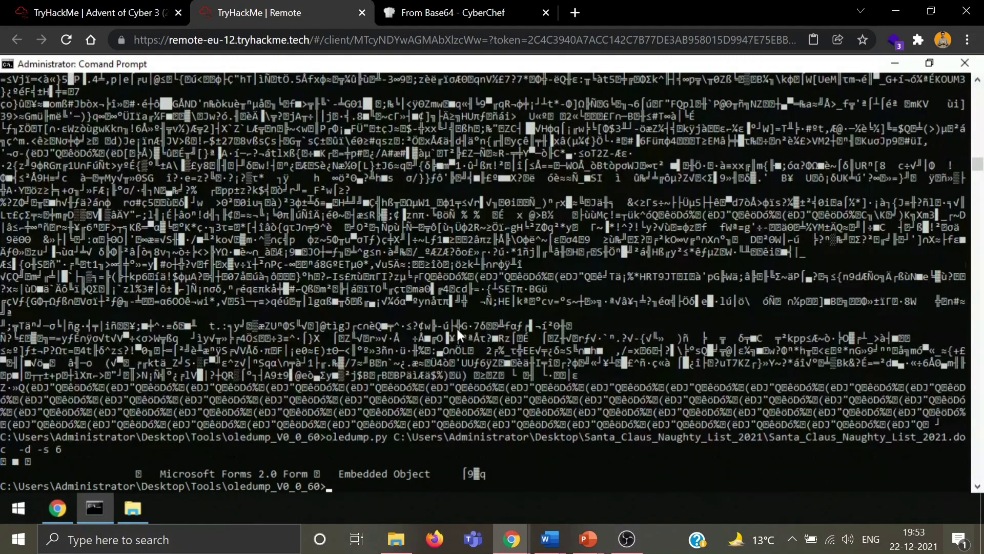
# Dump stream 7 to reveal the YouFoundGrinchCookie form caption
pyautogui.press('Up')
pyautogui.press('BackSpace')
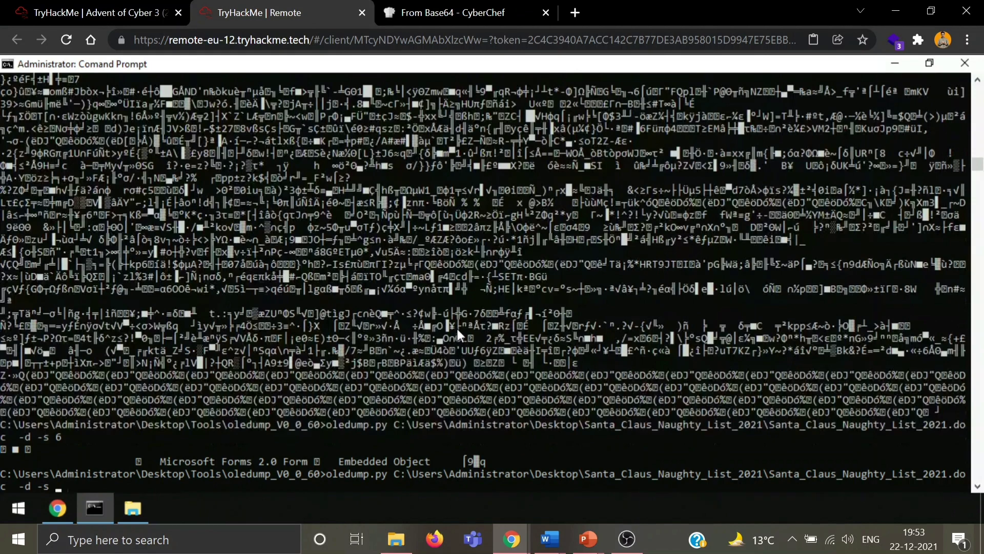
pyautogui.write('7')
pyautogui.press('Return')
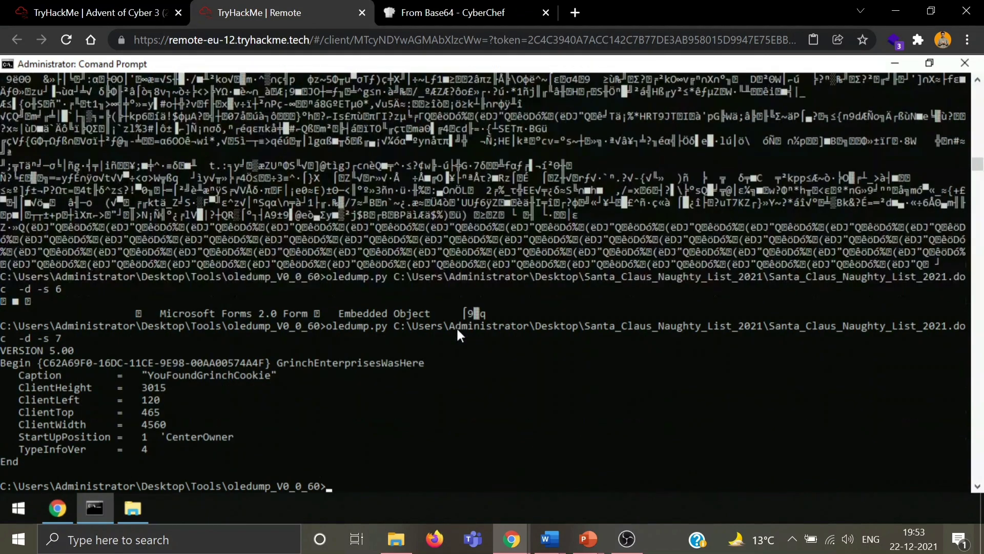
# Copy the YouFoundGrinchCookie caption into the document-flag answer field on the task page
pyautogui.doubleClick(178, 374)
pyautogui.rightClick(179, 375)
pyautogui.click(95, 12)
pyautogui.click(253, 361)
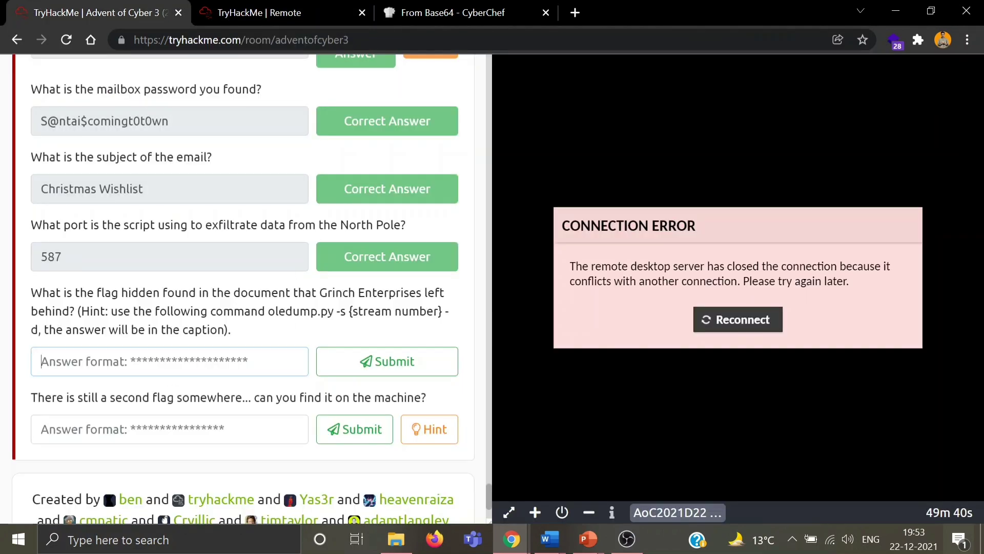
pyautogui.write('"YouFoundGrinchCookie"')
# Strip the surrounding quotes, submit the flag, and return to the remote desktop
pyautogui.press('BackSpace')
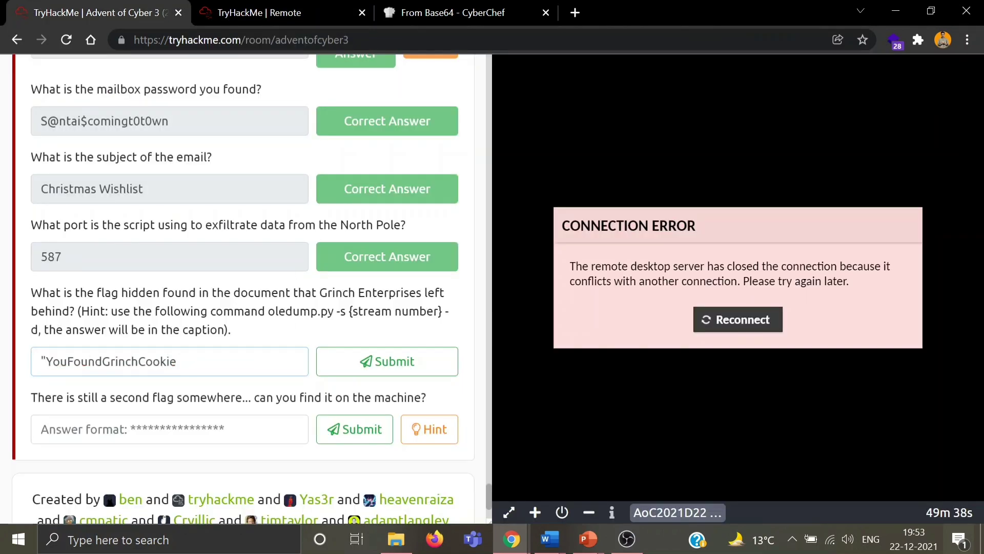
pyautogui.press('Home')
pyautogui.press('Delete')
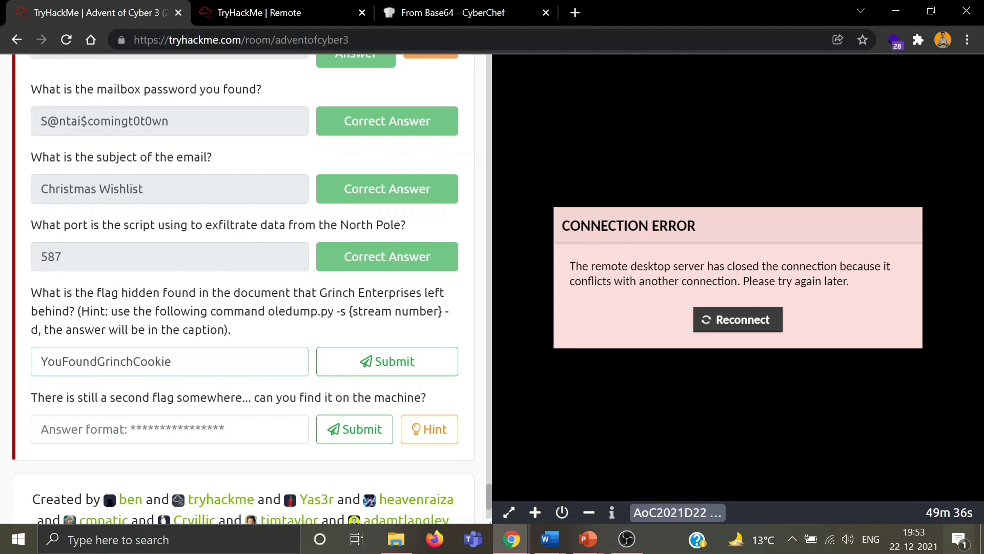
pyautogui.press('Return')
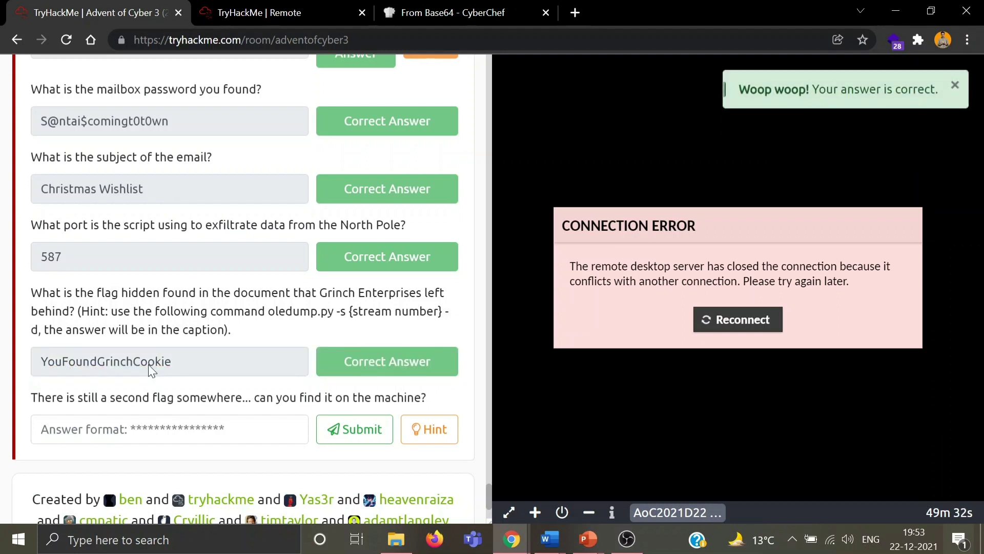
pyautogui.click(234, 7)
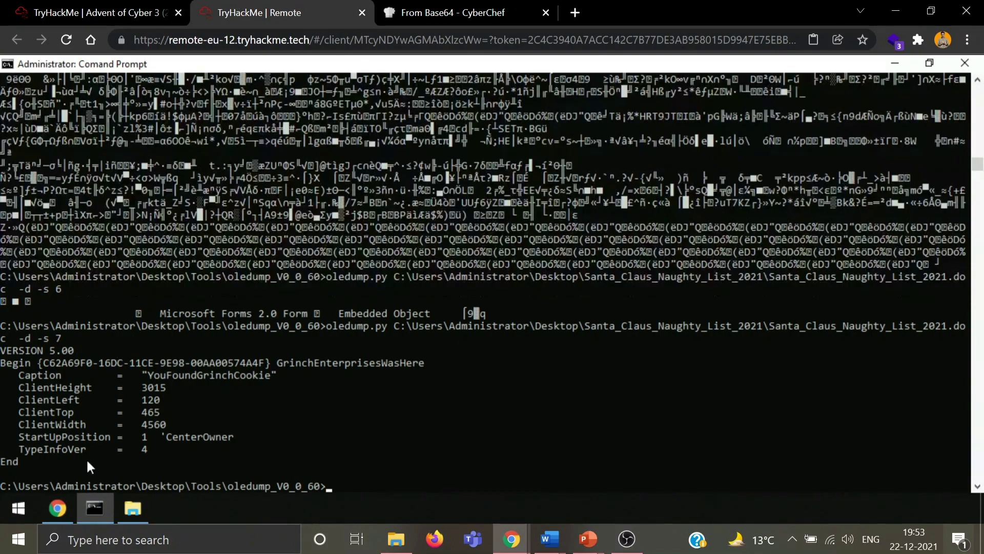
# Confirm the Pictures\Grinch2021 path in CyberChef, then open flag2.png from that folder
pyautogui.click(62, 504)
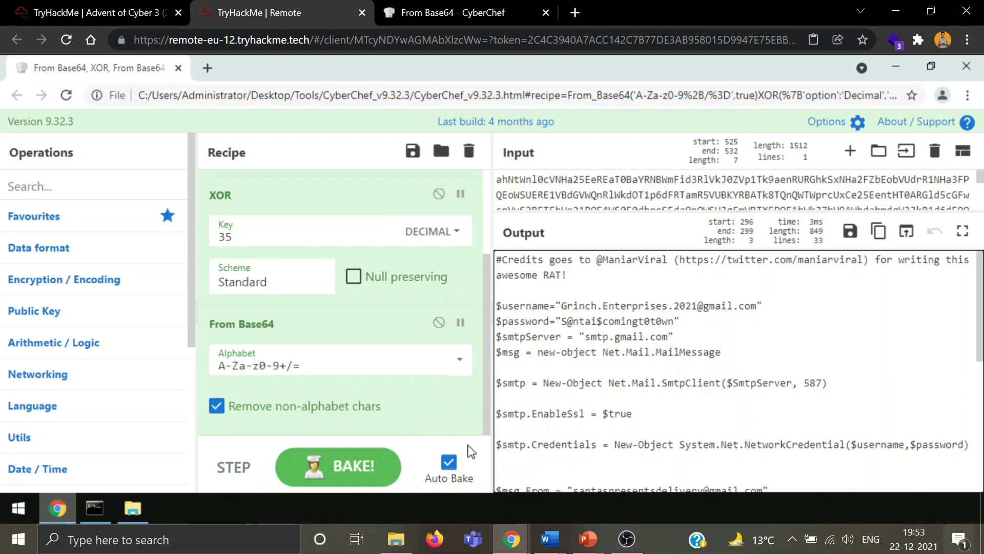
pyautogui.scroll(-3, 699, 402)
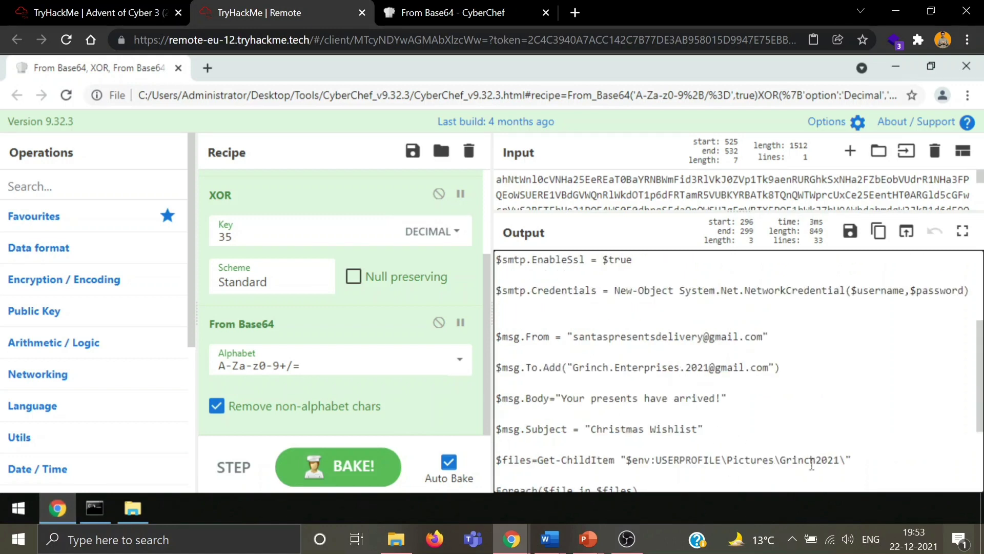
pyautogui.click(133, 498)
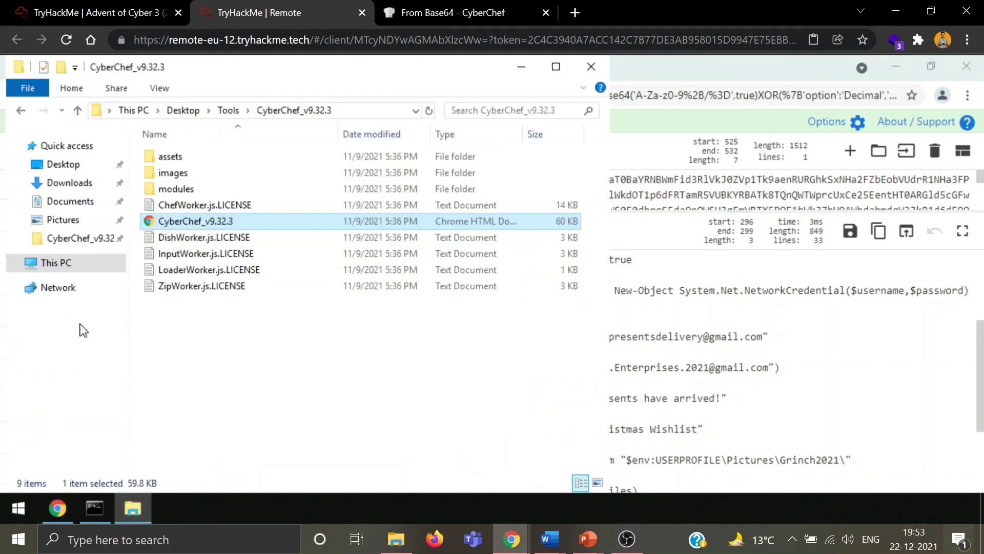
pyautogui.click(62, 221)
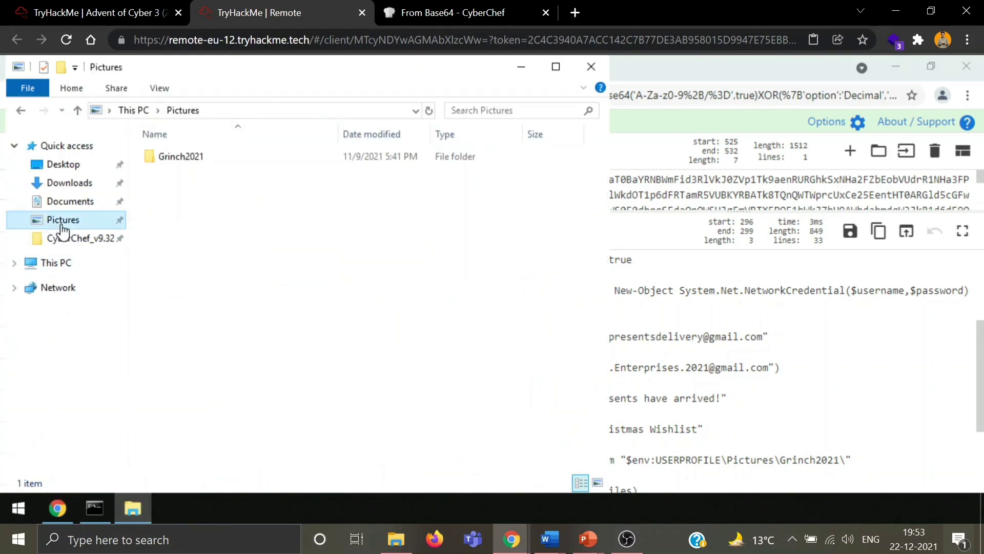
pyautogui.doubleClick(205, 157)
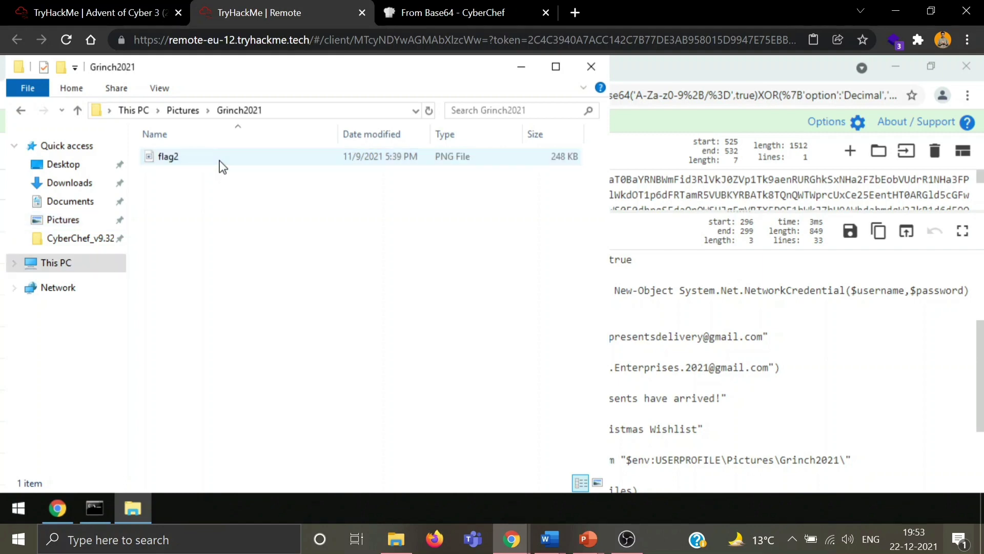
pyautogui.doubleClick(207, 159)
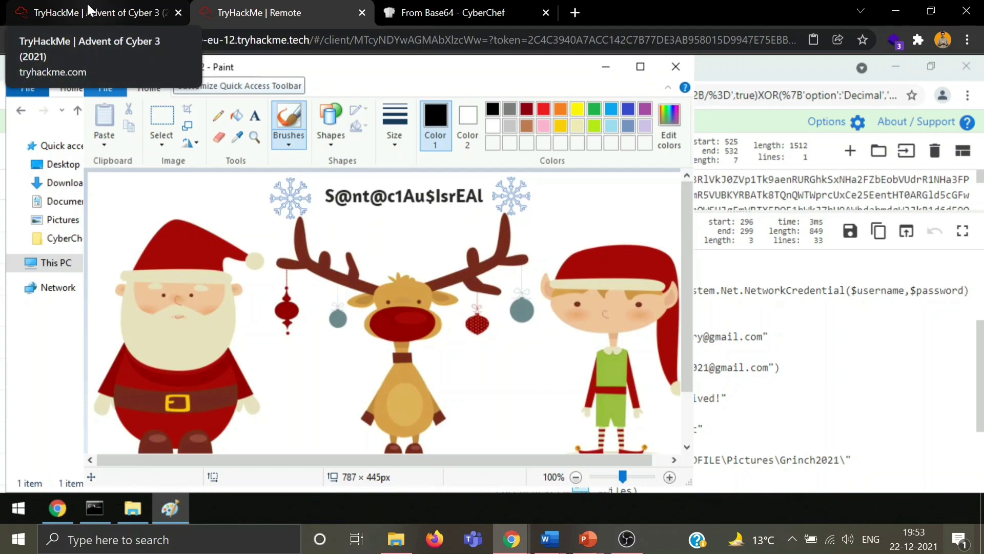
# Enter the flag text shown in the flag2 image as the second-flag answer and submit it
pyautogui.click(89, 9)
pyautogui.click(220, 430)
pyautogui.write('S@nt')
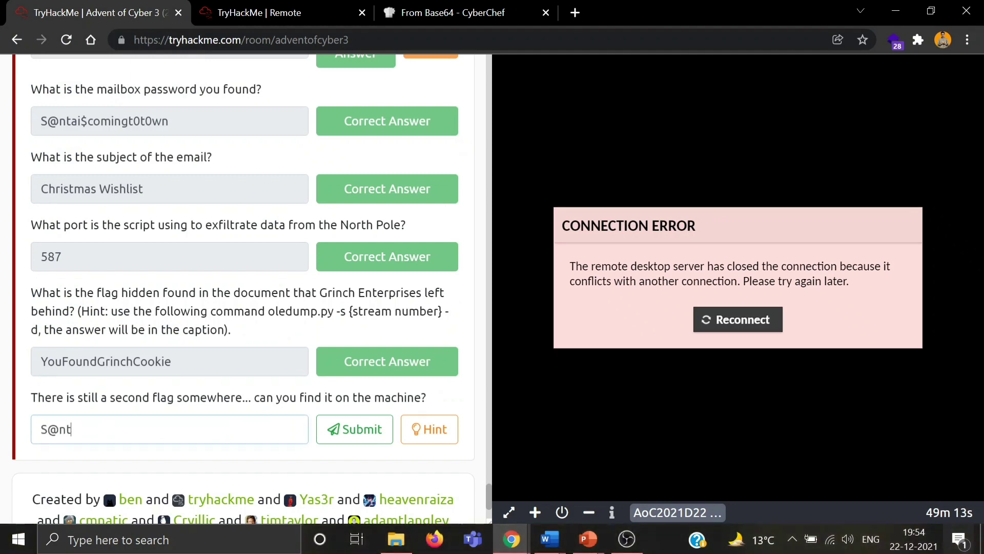
pyautogui.write('@c1')
pyautogui.hotkey('ctrl', 'Tab')
pyautogui.hotkey('ctrl', 'shift', 'Tab')
pyautogui.write('Au$')
pyautogui.hotkey('ctrl', 'Tab')
pyautogui.hotkey('ctrl', 'shift', 'Tab')
pyautogui.hotkey('ctrl', 'Tab')
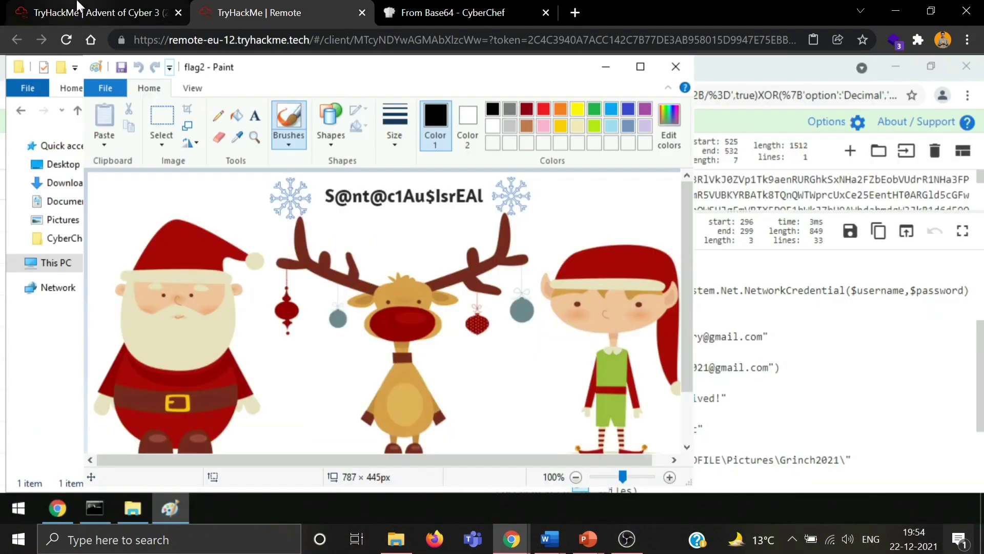
pyautogui.hotkey('ctrl', 'shift', 'Tab')
pyautogui.write('IsrEAl')
pyautogui.press('Return')
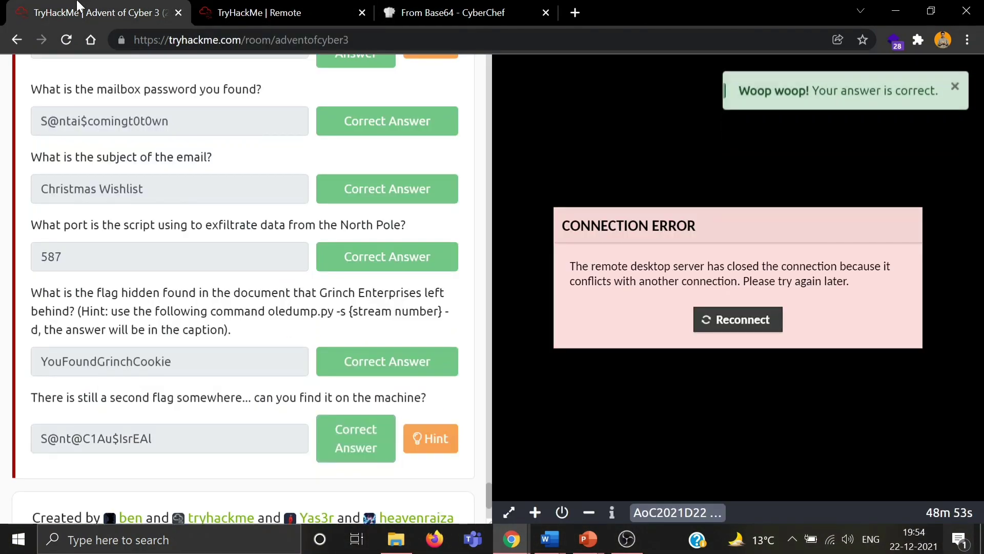